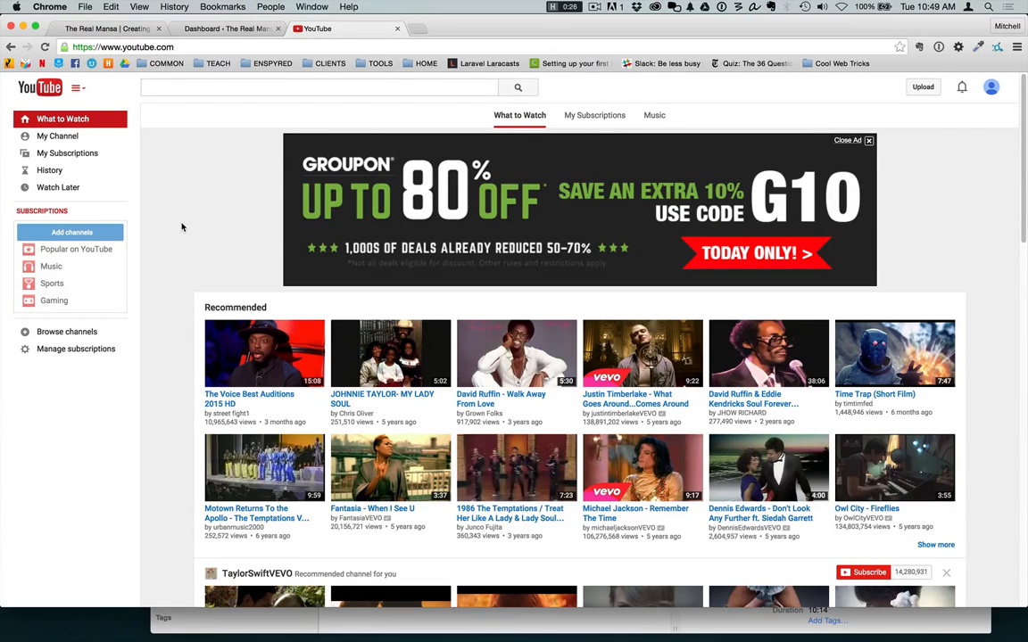
Check which account is signed in and review the videos already uploaded to its channel.
{"action": "left_click", "coordinate": [991, 87]}
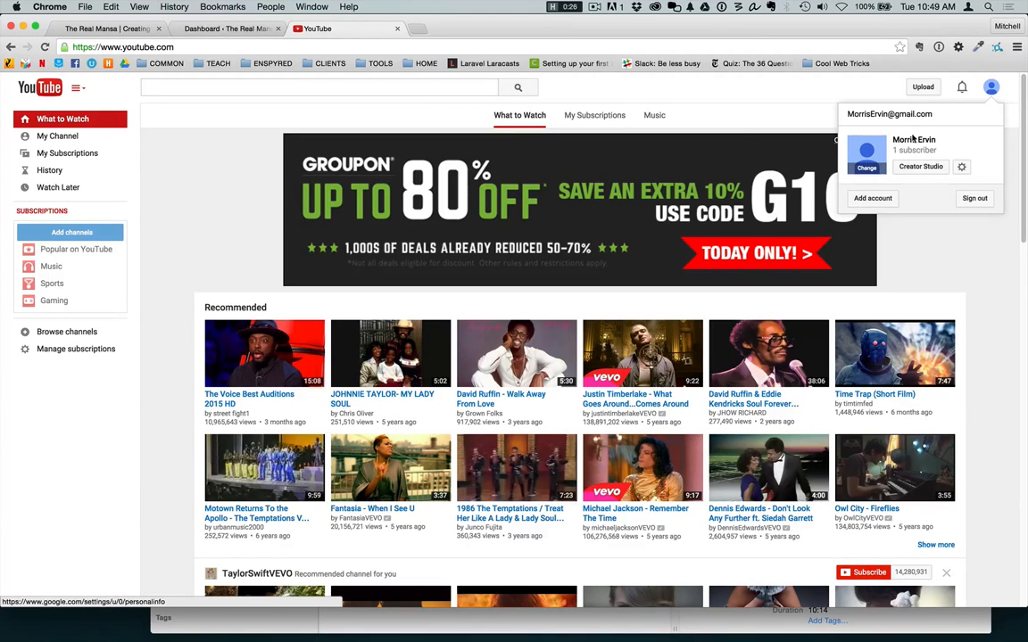
{"action": "left_click", "coordinate": [185, 155]}
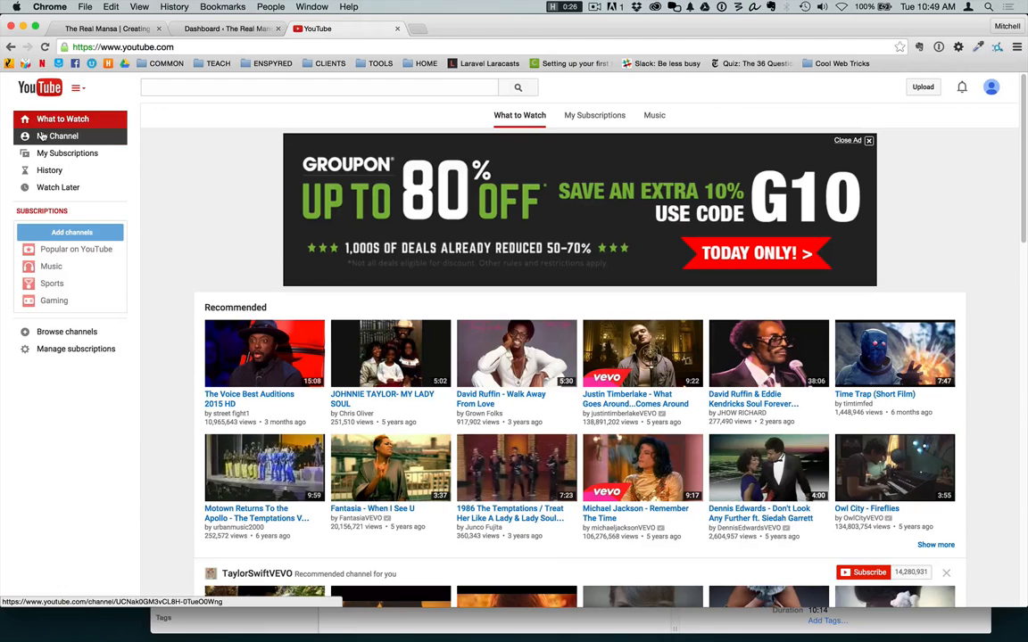
{"action": "left_click", "coordinate": [42, 135]}
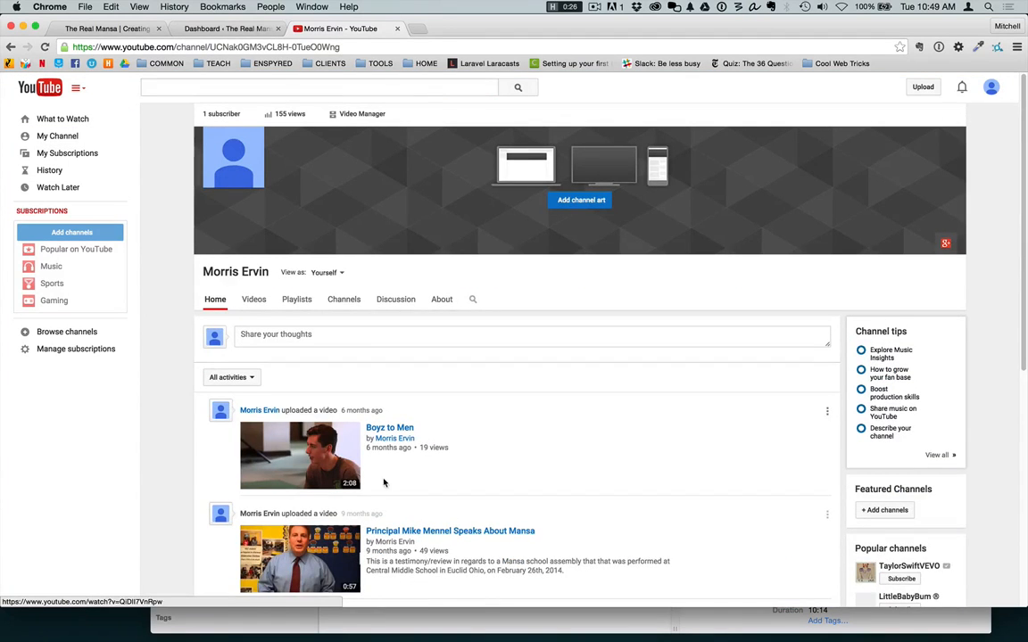
{"action": "scroll", "coordinate": [384, 483], "scroll_direction": "down", "scroll_amount": 10}
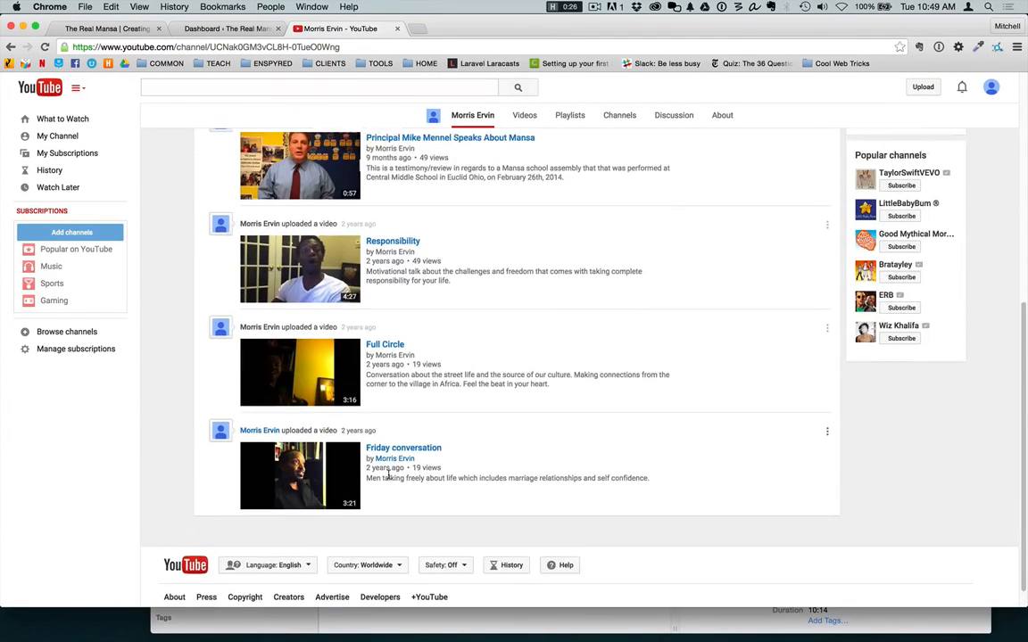
{"action": "scroll", "coordinate": [388, 478], "scroll_direction": "up", "scroll_amount": 10}
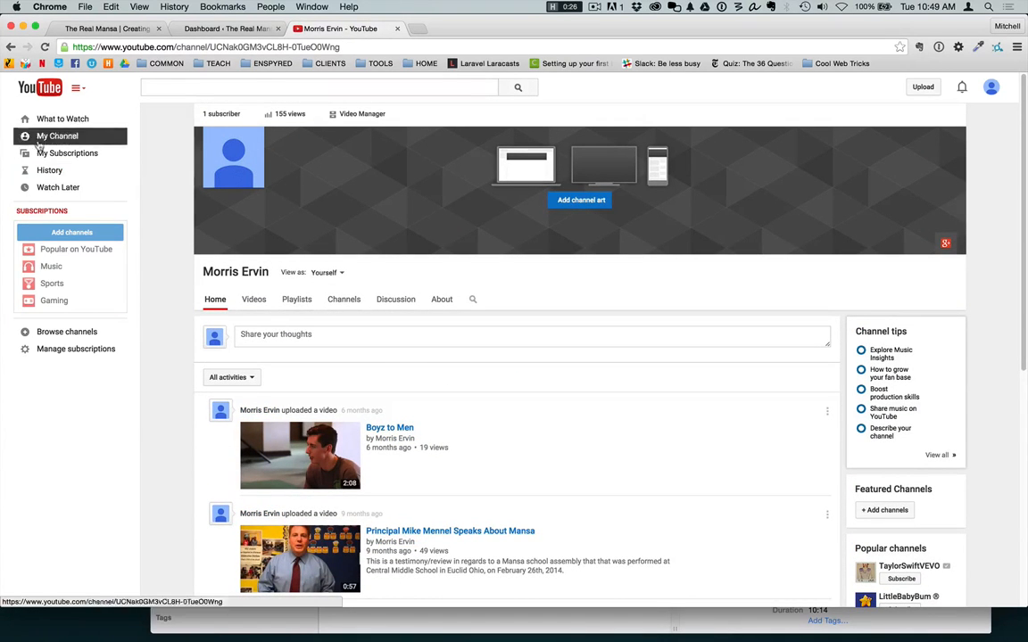
Open the video upload page and look at the file chooser, leaving it without choosing a file.
{"action": "left_click", "coordinate": [921, 86]}
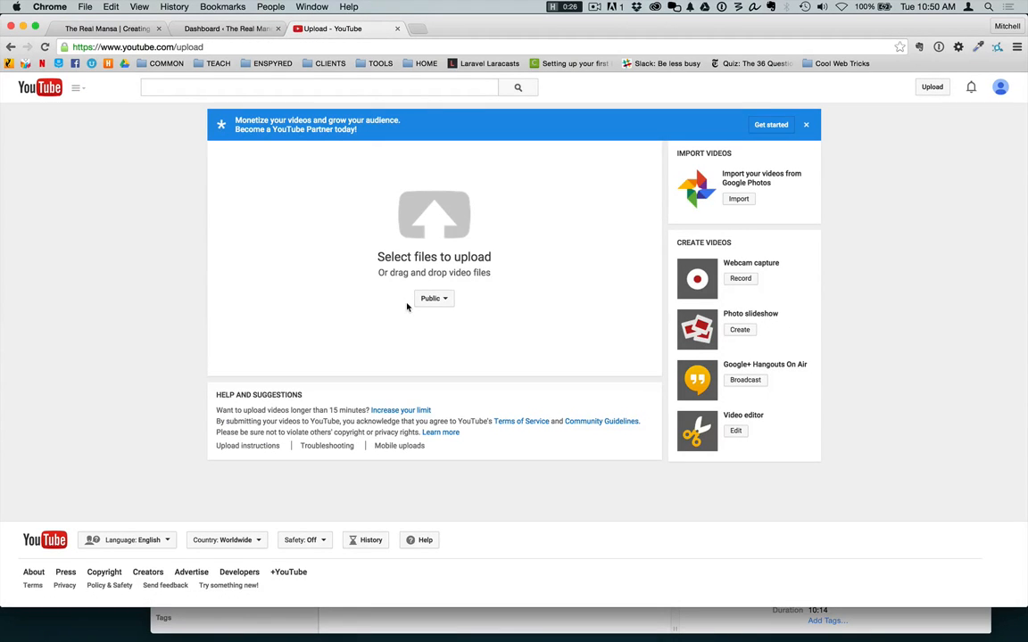
{"action": "left_click", "coordinate": [433, 217]}
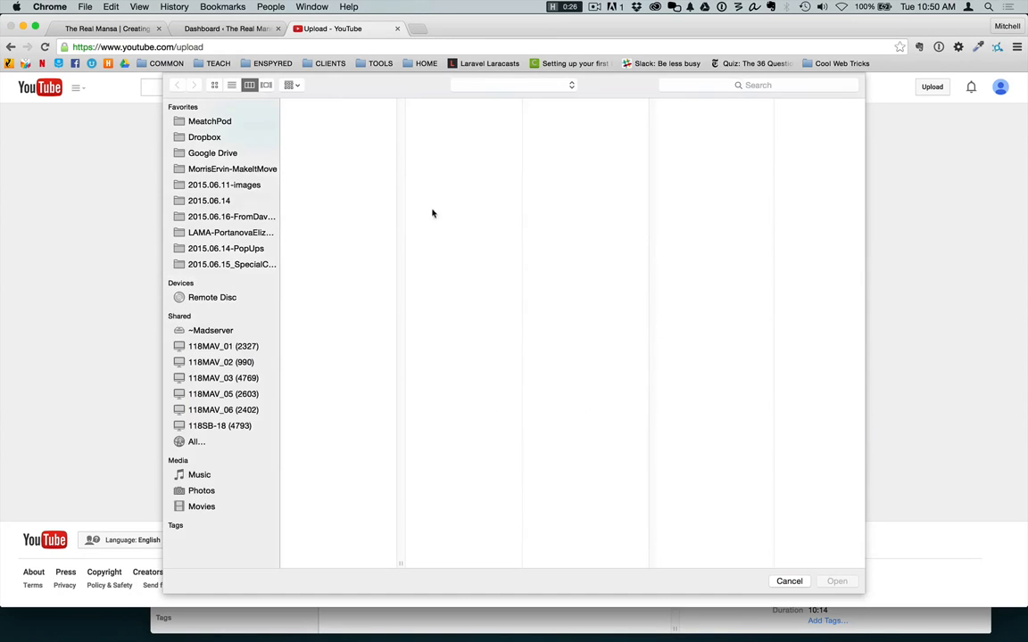
{"action": "left_click", "coordinate": [789, 580]}
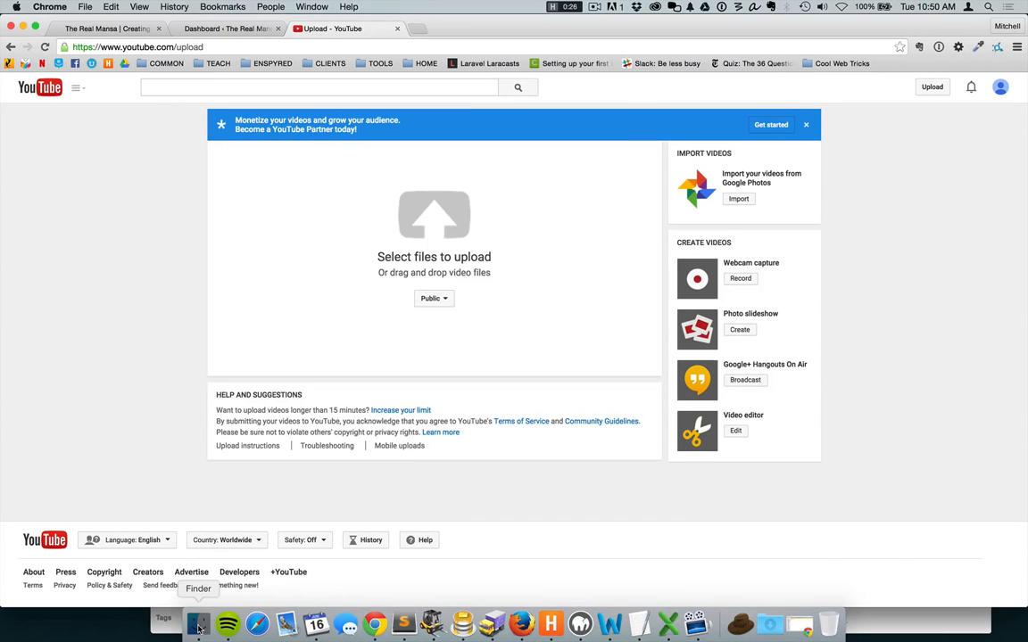
Switch to Finder, place its window beside the upload area and select the Forest Park School 2-12-15 480p video.
{"action": "left_click", "coordinate": [198, 624]}
{"action": "left_click_drag", "start_coordinate": [988, 633], "coordinate": [919, 528]}
{"action": "left_click_drag", "start_coordinate": [277, 250], "coordinate": [589, 320]}
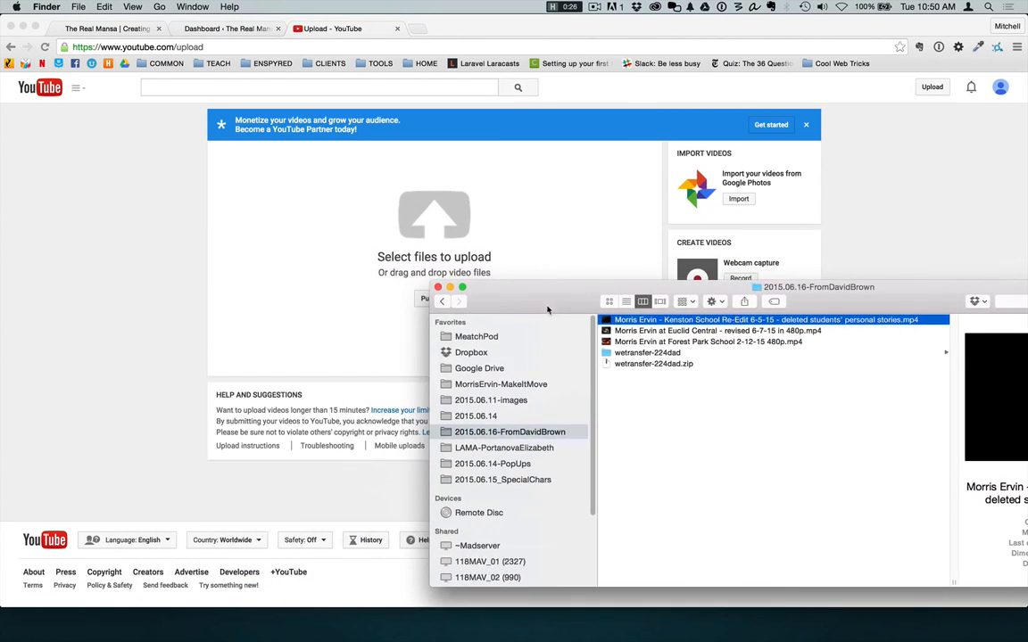
{"action": "left_click_drag", "start_coordinate": [827, 308], "coordinate": [719, 295]}
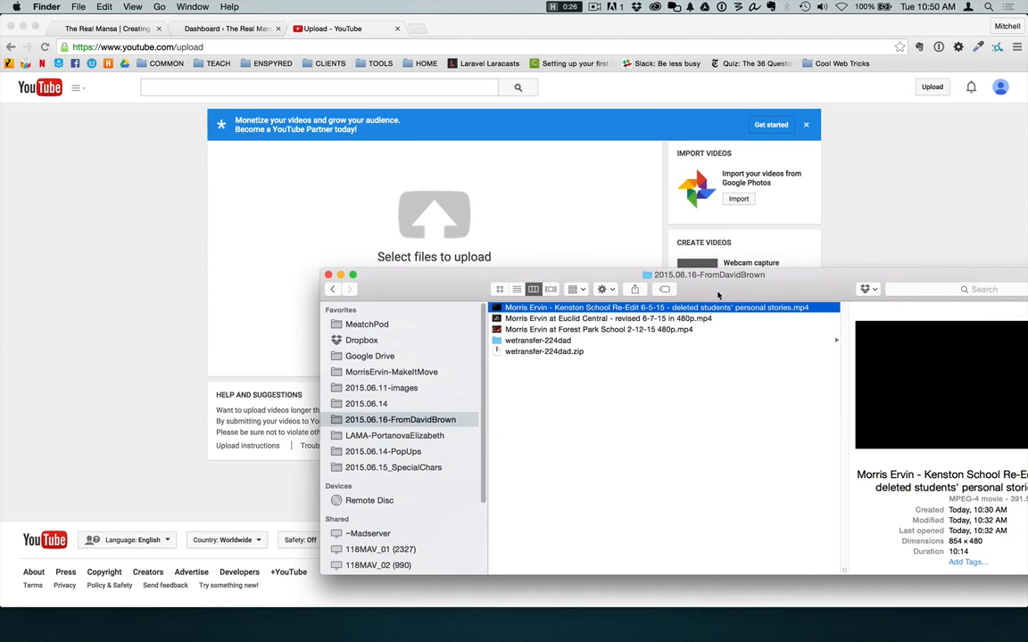
{"action": "left_click", "coordinate": [642, 330]}
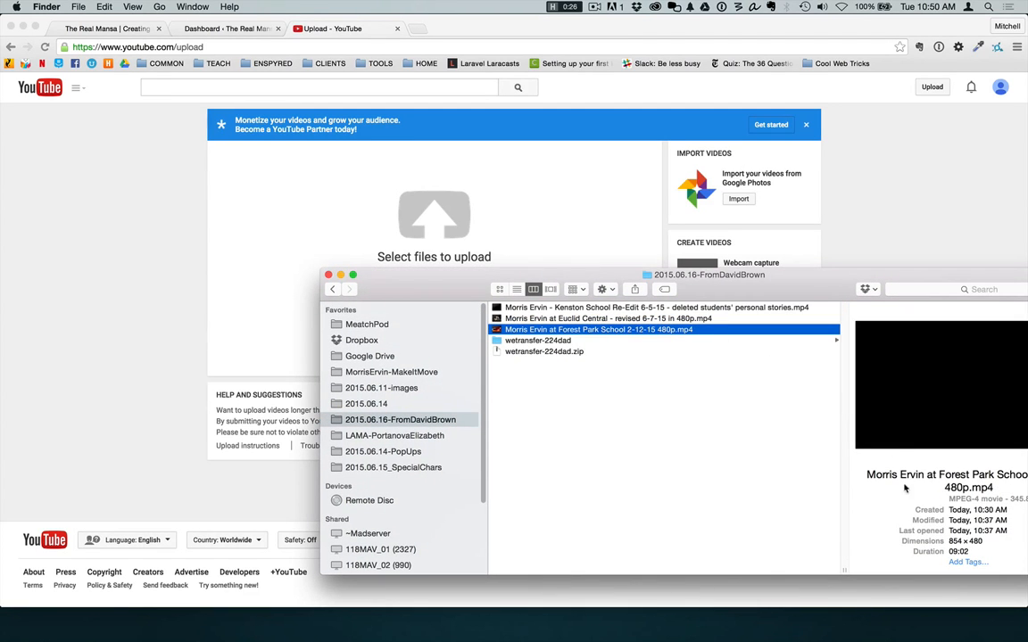
{"action": "left_click_drag", "start_coordinate": [471, 278], "coordinate": [680, 289]}
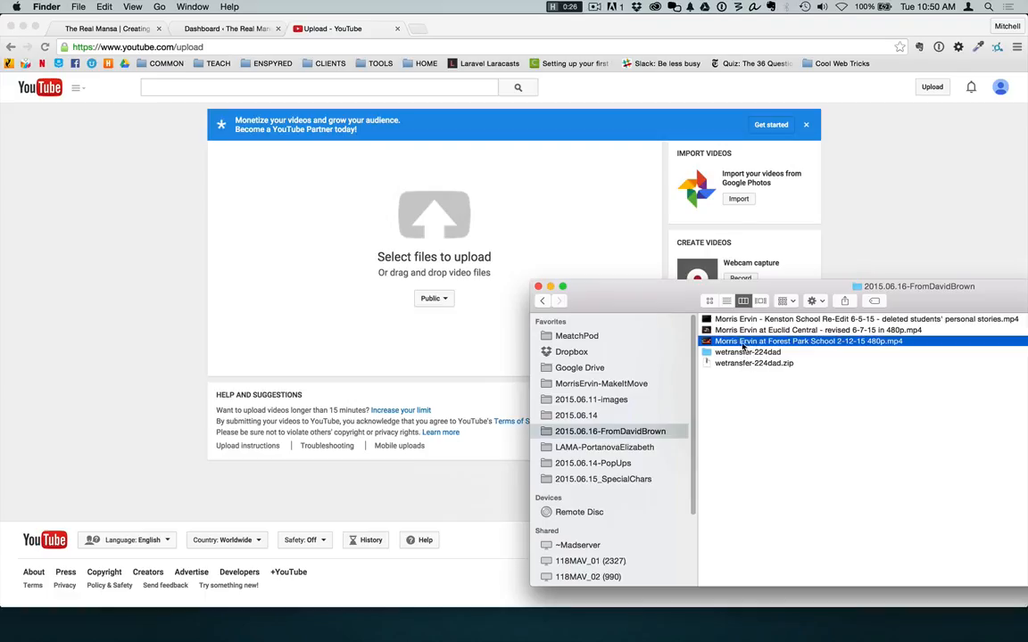
{"action": "left_click_drag", "start_coordinate": [742, 341], "coordinate": [759, 393]}
{"action": "left_click", "coordinate": [317, 212]}
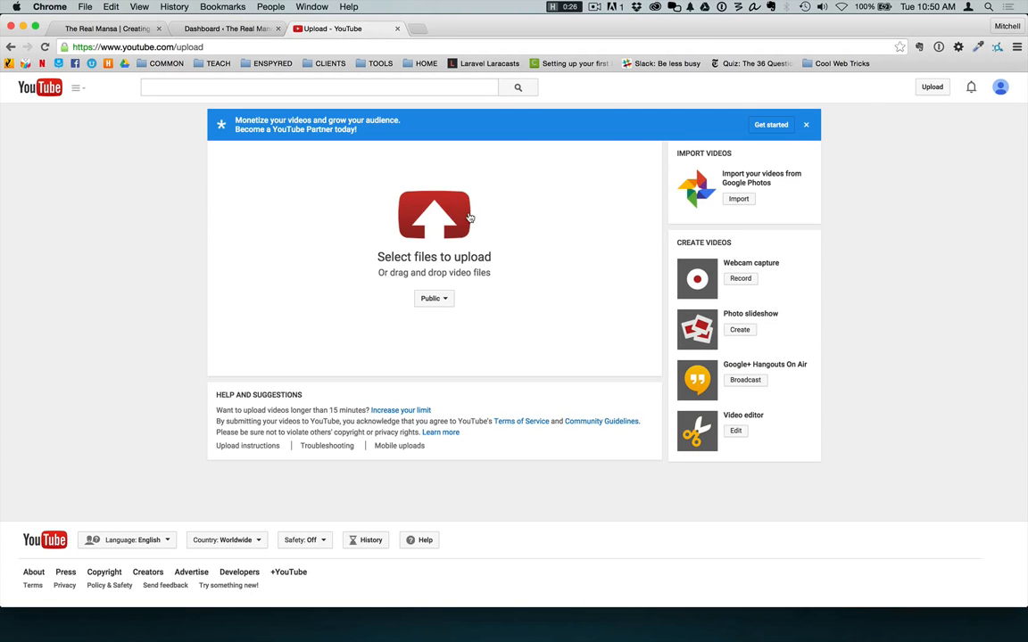
Upload the Forest Park School 2-12-15 480p video by locating it in the file chooser from Finder.
{"action": "left_click", "coordinate": [422, 219]}
{"action": "key", "text": "super+Tab"}
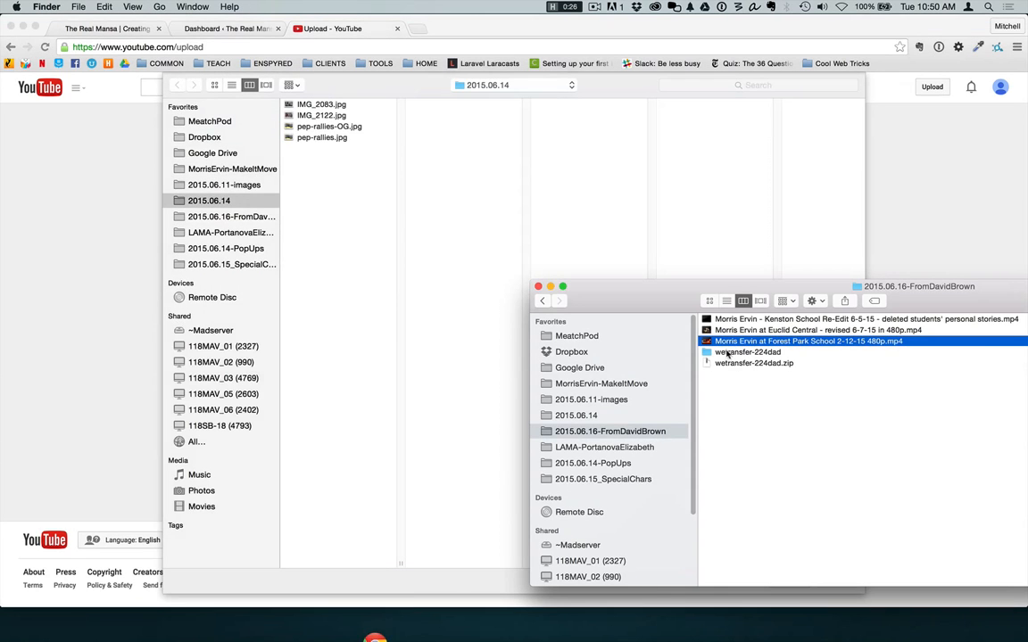
{"action": "left_click_drag", "start_coordinate": [724, 344], "coordinate": [318, 205]}
{"action": "left_click", "coordinate": [500, 85]}
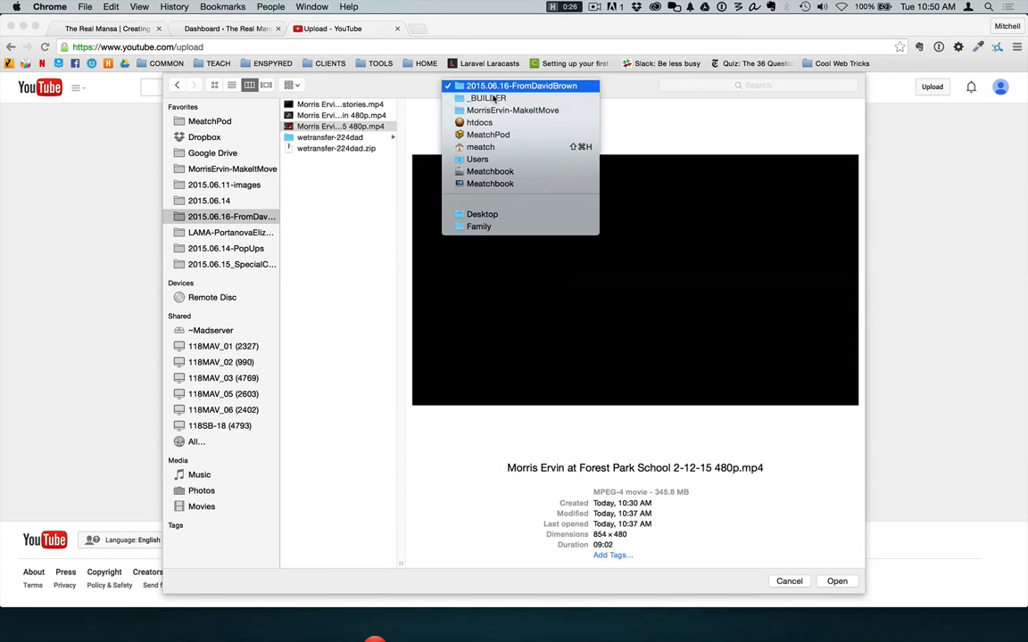
{"action": "left_click", "coordinate": [341, 87]}
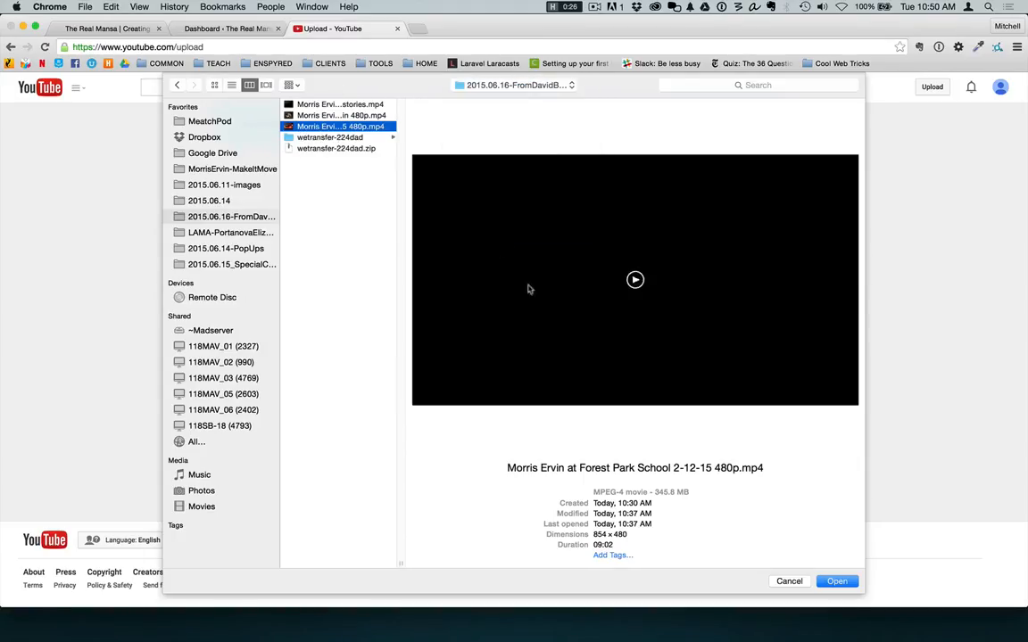
{"action": "left_click", "coordinate": [788, 581]}
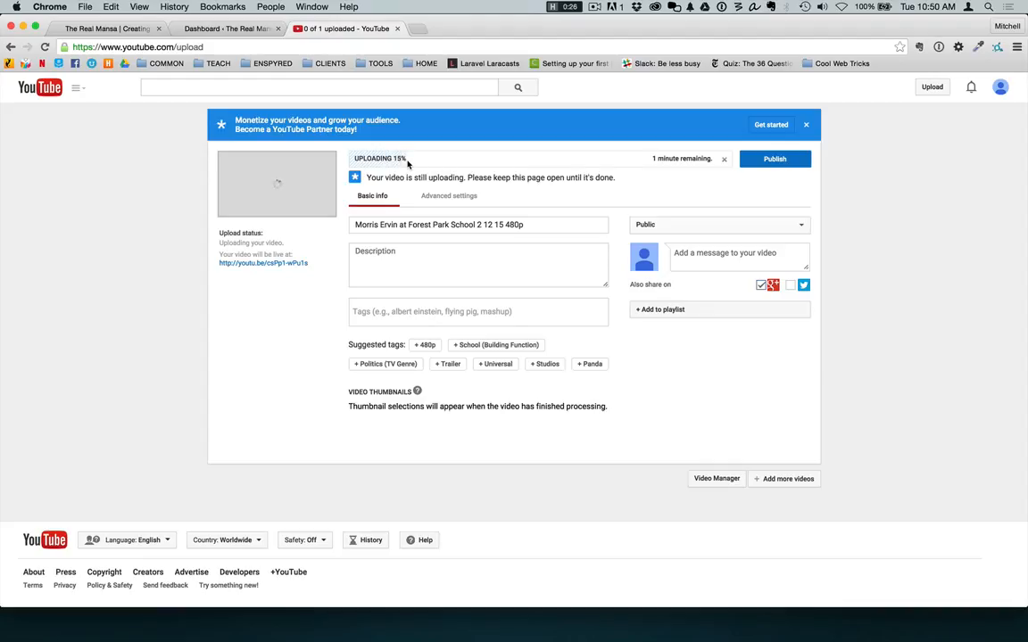
Examine the title, description and tags fields of the uploading video.
{"action": "triple_click", "coordinate": [440, 224]}
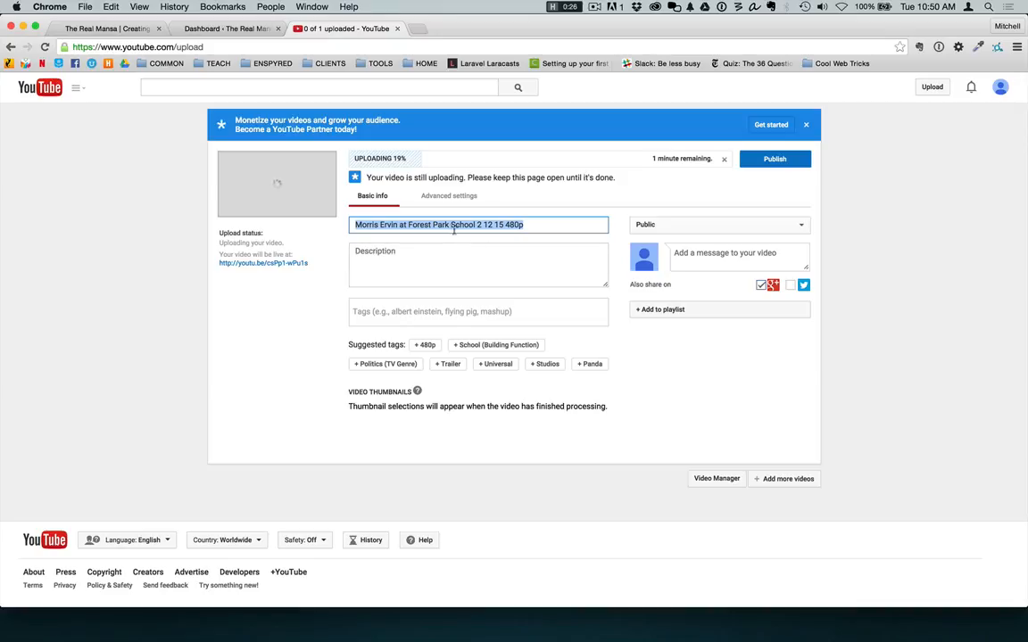
{"action": "left_click_drag", "start_coordinate": [476, 225], "coordinate": [528, 238]}
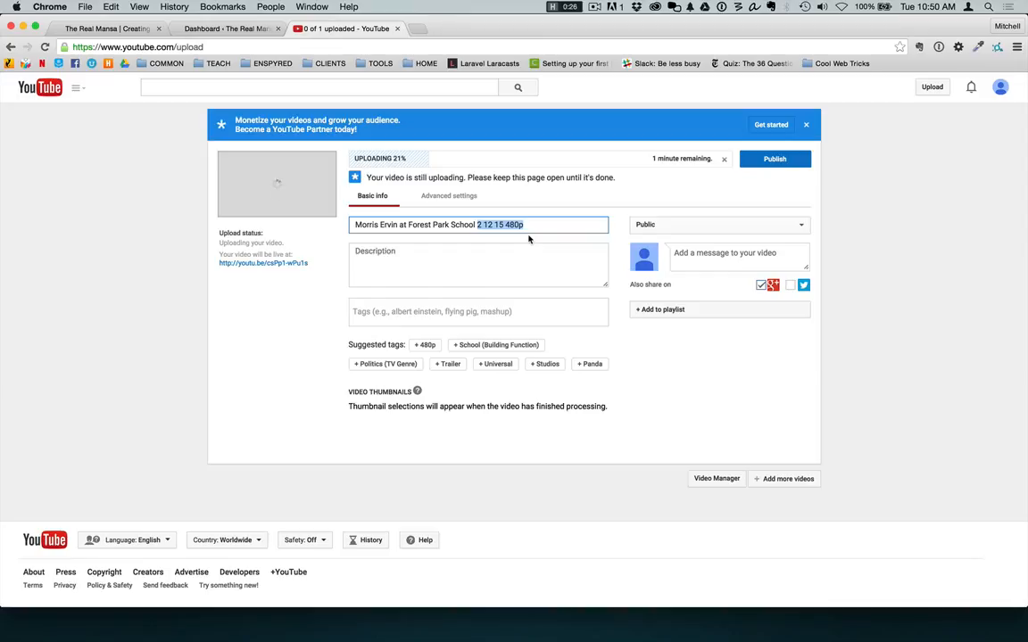
{"action": "left_click", "coordinate": [423, 256]}
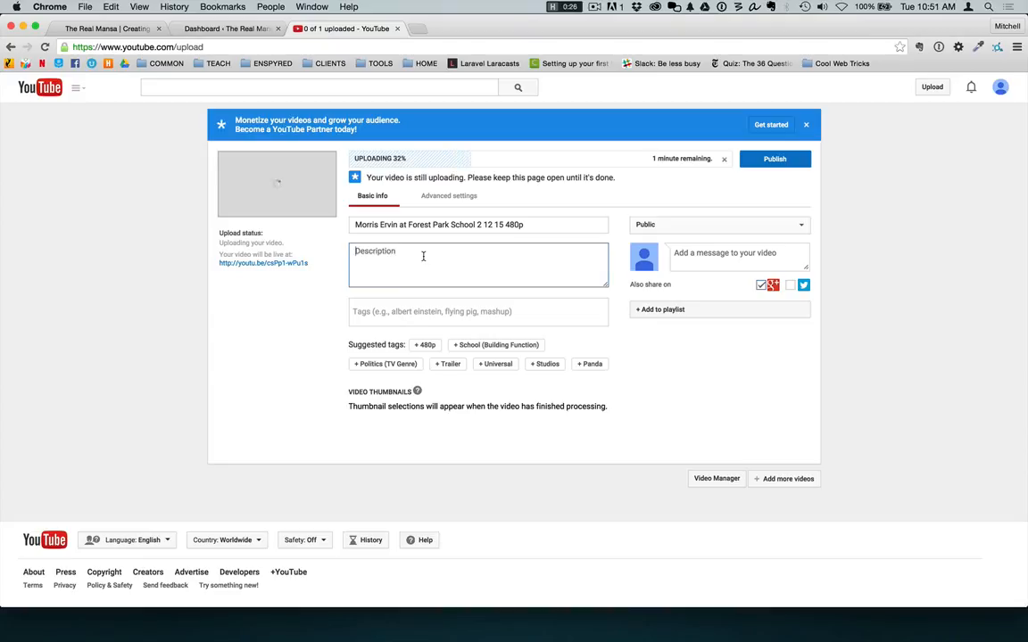
{"action": "left_click", "coordinate": [366, 311]}
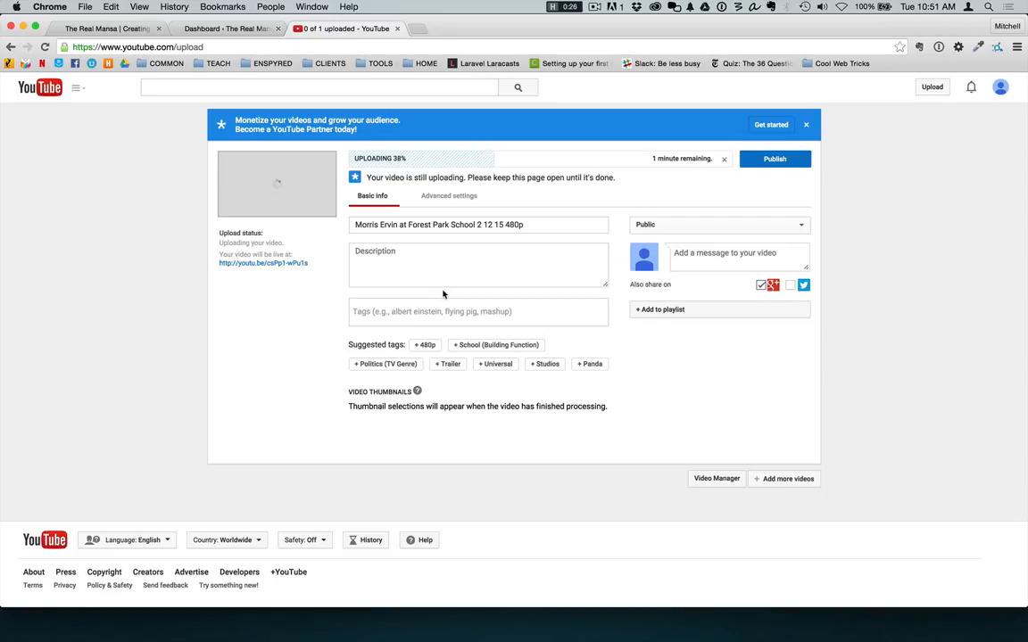
{"action": "key", "text": "super+Tab"}
{"action": "key", "text": "super+Tab"}
{"action": "left_click", "coordinate": [418, 264]}
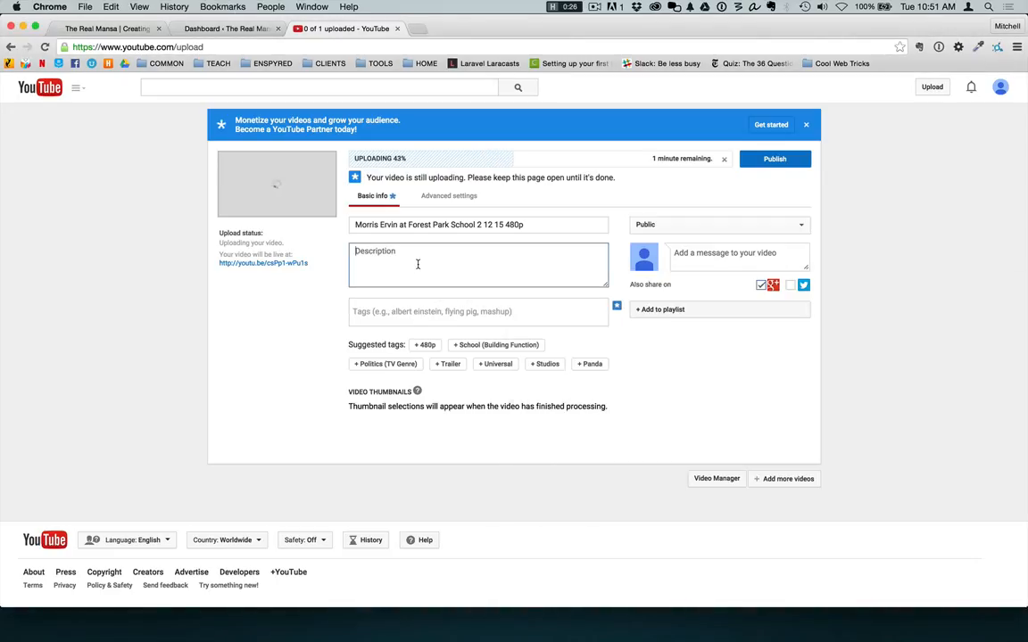
Preview the Forest Park School video in Finder and skip ahead to about 4:31 to see its content.
{"action": "key", "text": "super+Tab"}
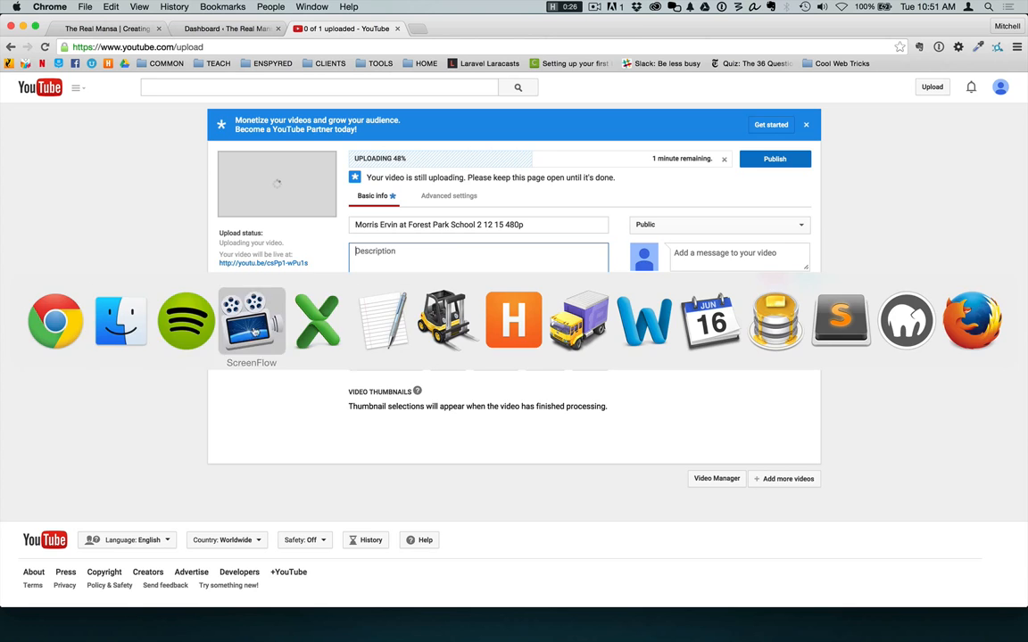
{"action": "key", "text": "space"}
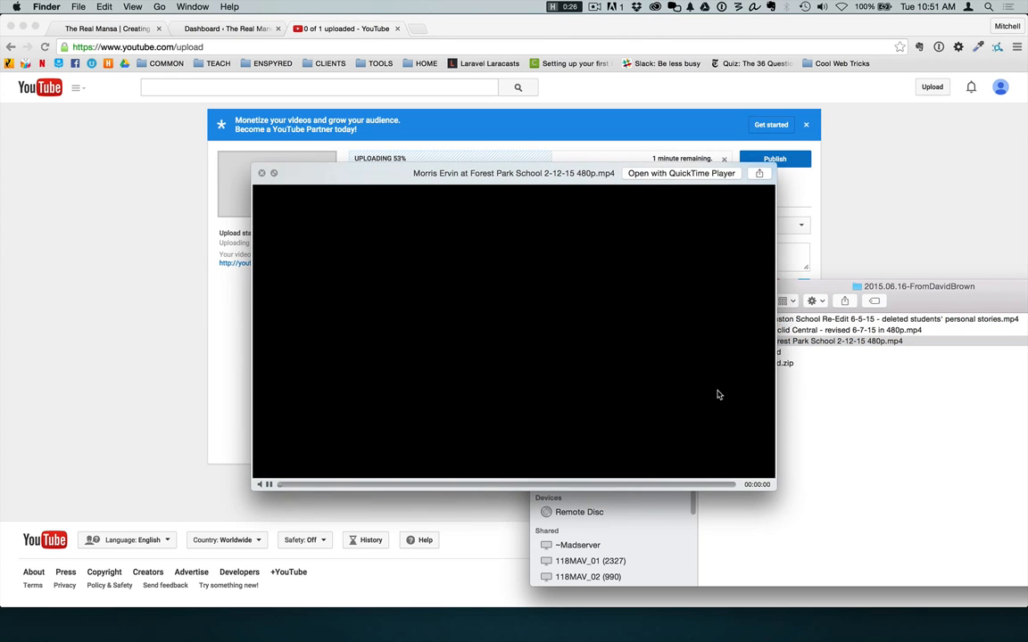
{"action": "left_click_drag", "start_coordinate": [327, 486], "coordinate": [507, 487]}
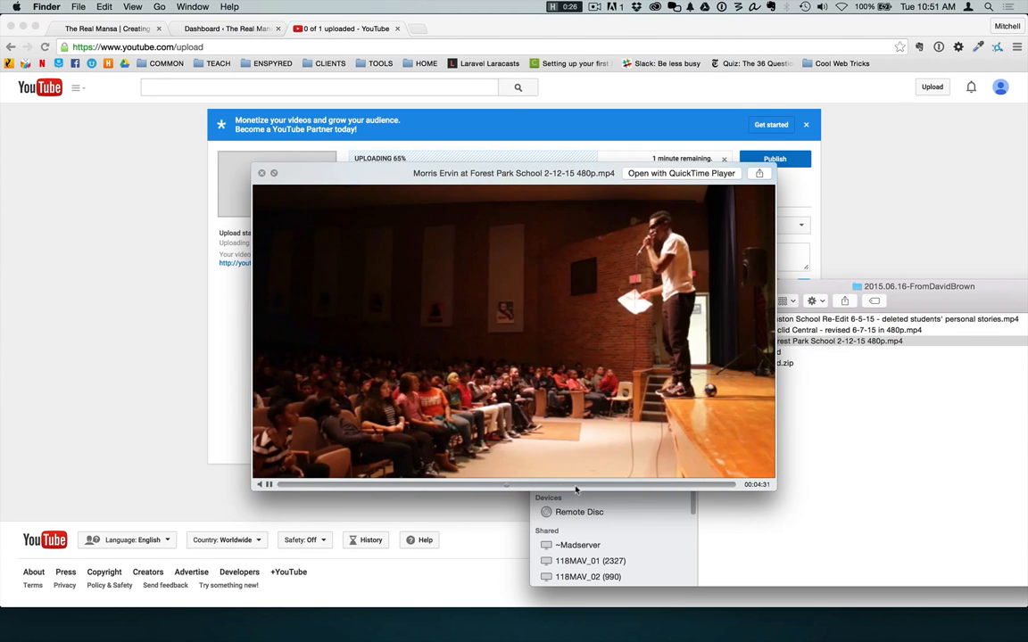
{"action": "key", "text": "space"}
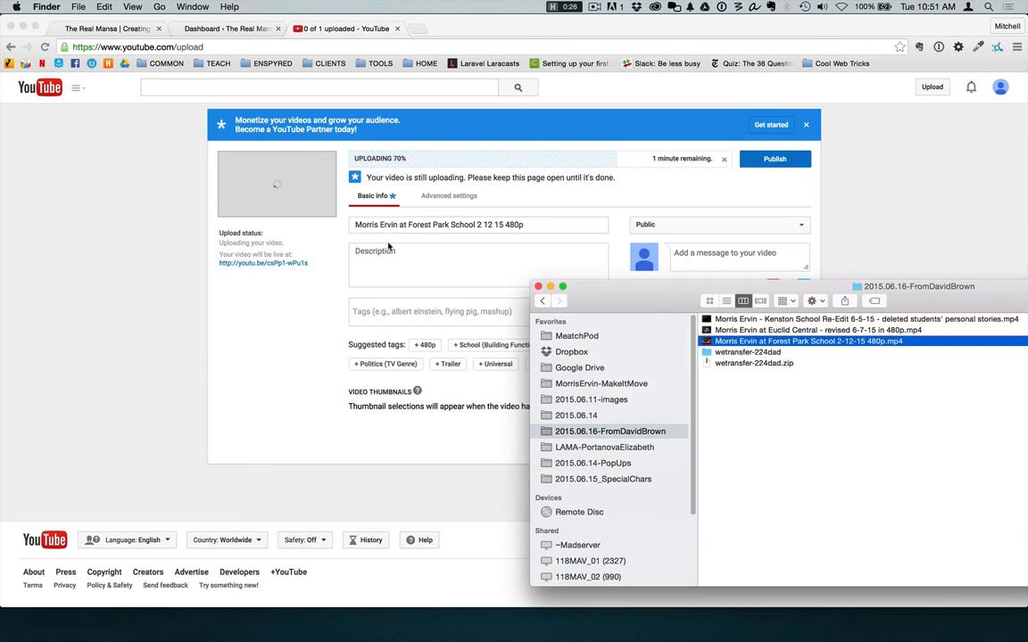
Add the tags "audoitorium" and "high school" to the uploading video.
{"action": "left_click", "coordinate": [424, 257]}
{"action": "left_click", "coordinate": [380, 320]}
{"action": "type", "text": "au"}
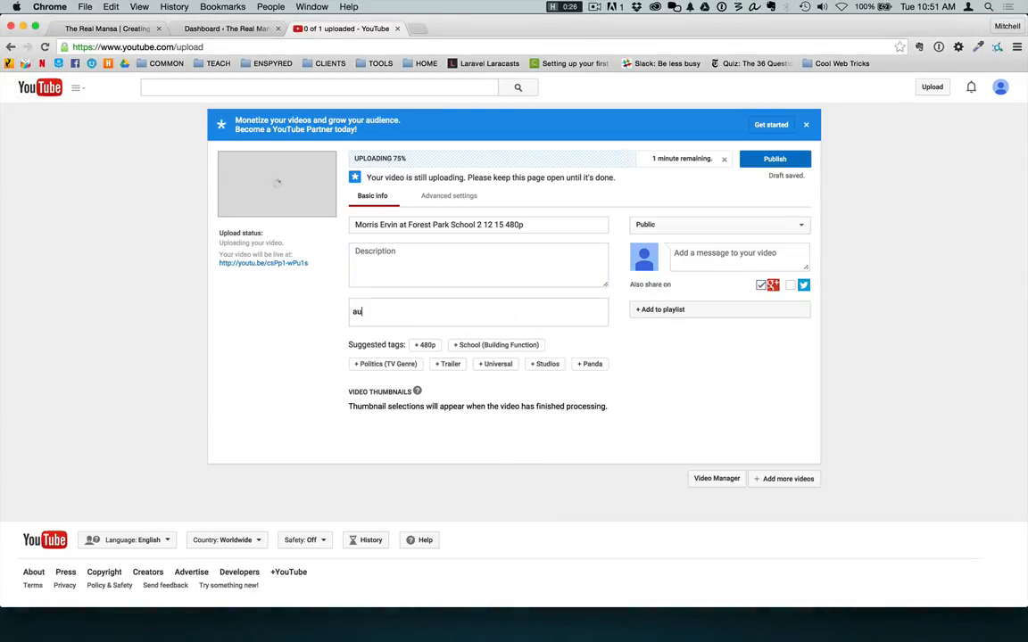
{"action": "type", "text": "doitoruium"}
{"action": "key", "text": "Return"}
{"action": "type", "text": "high school"}
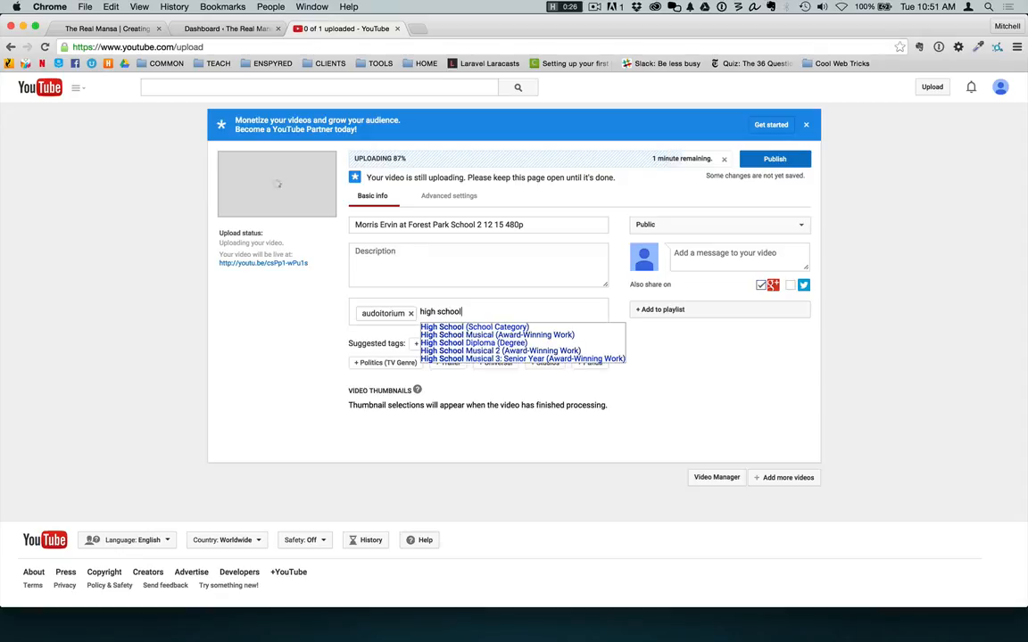
{"action": "triple_click", "coordinate": [479, 313]}
{"action": "left_click", "coordinate": [480, 312]}
{"action": "key", "text": "Return"}
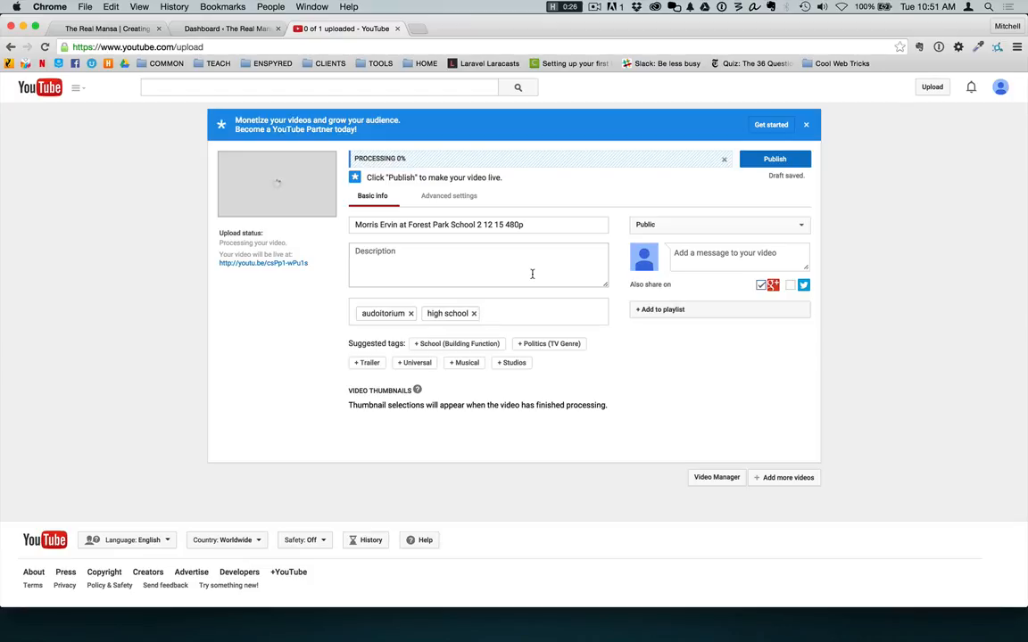
Publish the video and open its published link in a new browser tab.
{"action": "left_click", "coordinate": [772, 162]}
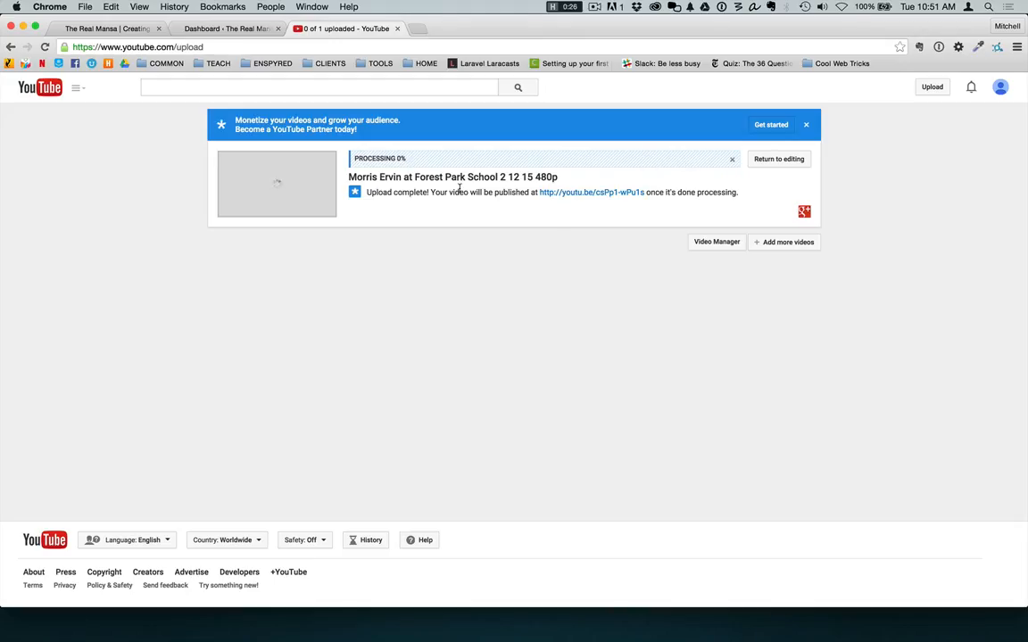
{"action": "right_click", "coordinate": [579, 192]}
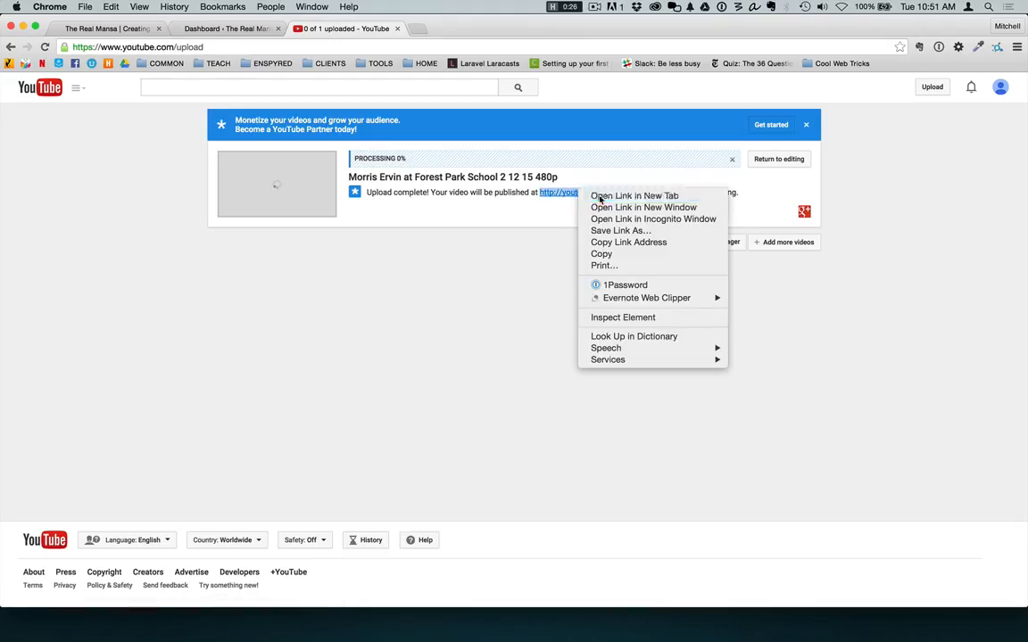
{"action": "left_click", "coordinate": [601, 197]}
{"action": "left_click", "coordinate": [443, 29]}
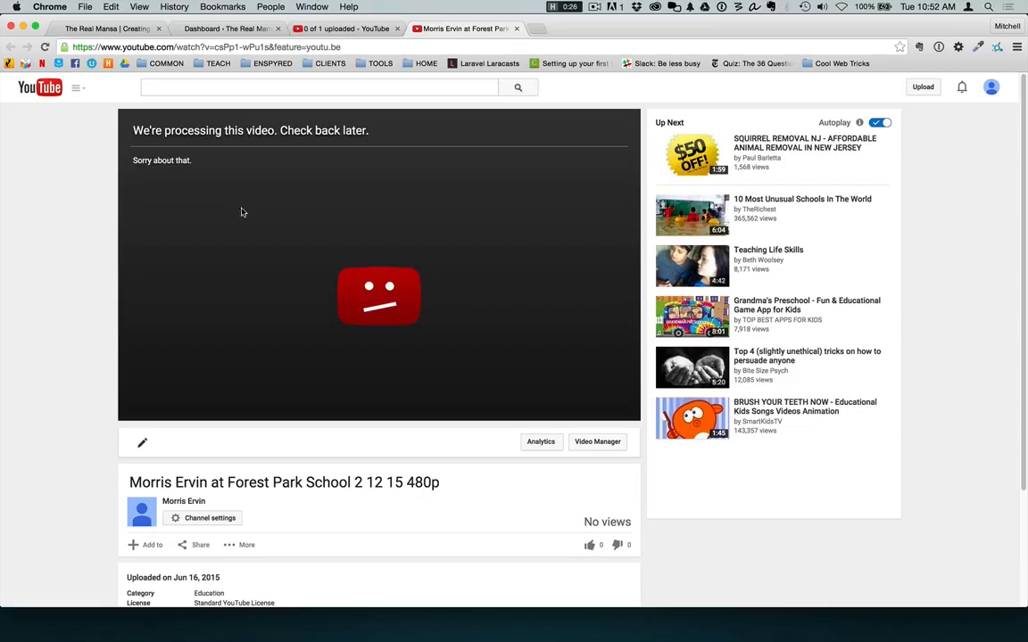
Compare the processing status on the upload page with the video's watch page.
{"action": "left_click", "coordinate": [352, 31]}
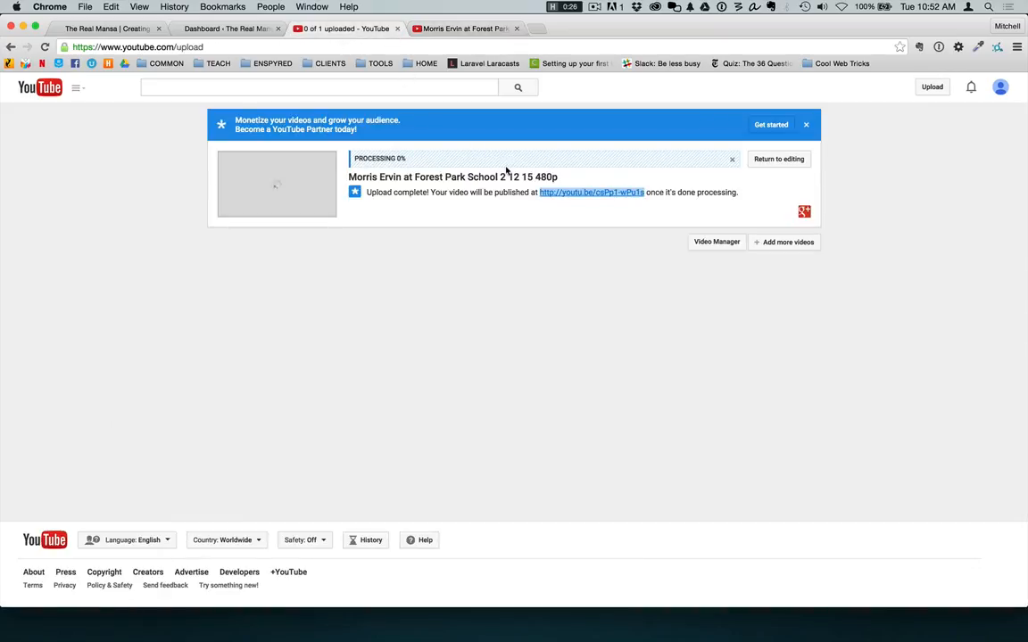
{"action": "left_click", "coordinate": [459, 28]}
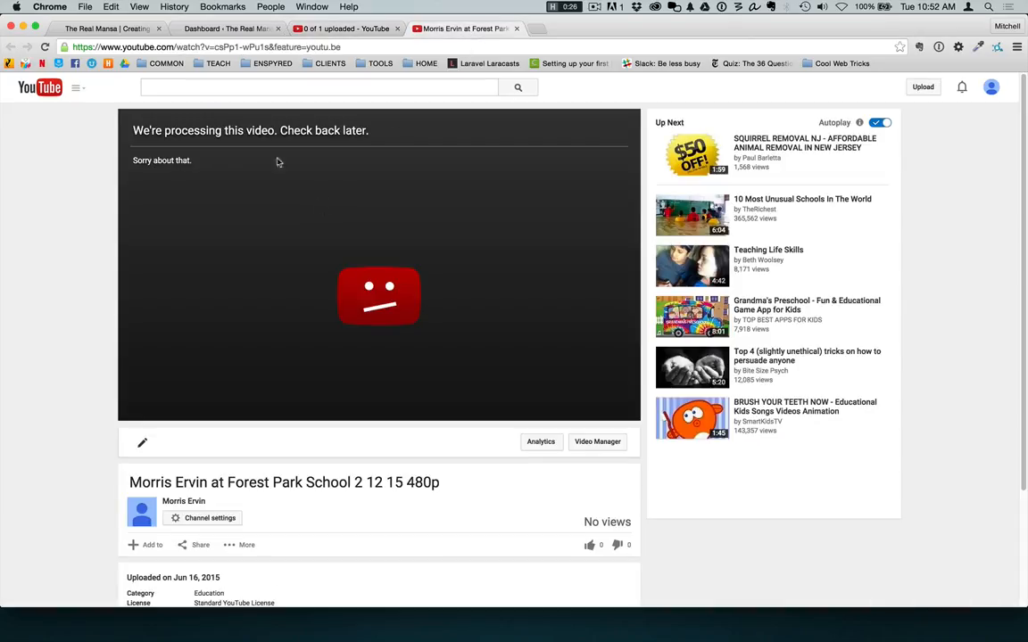
{"action": "left_click", "coordinate": [375, 28]}
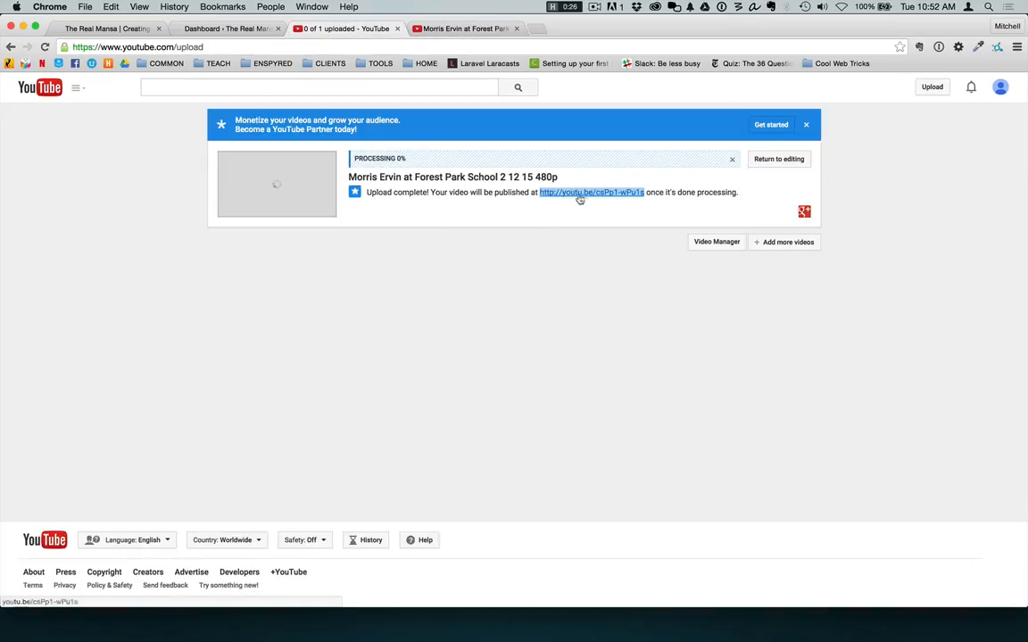
Show the embed options on the uploaded video's watch page and copy the complete iframe embed code.
{"action": "left_click", "coordinate": [458, 28]}
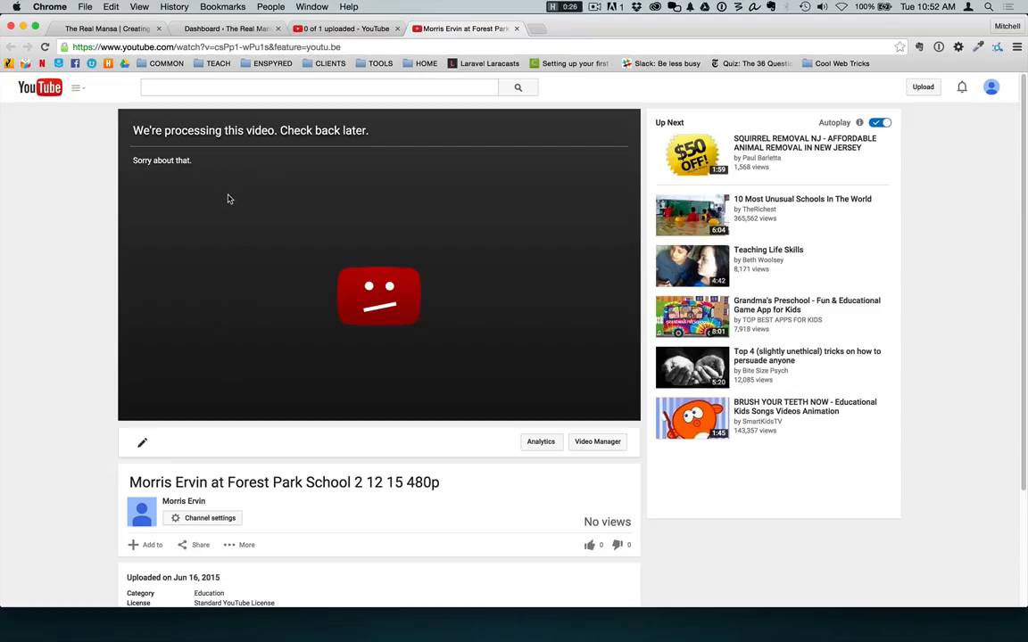
{"action": "scroll", "coordinate": [197, 471], "scroll_direction": "down", "scroll_amount": 3}
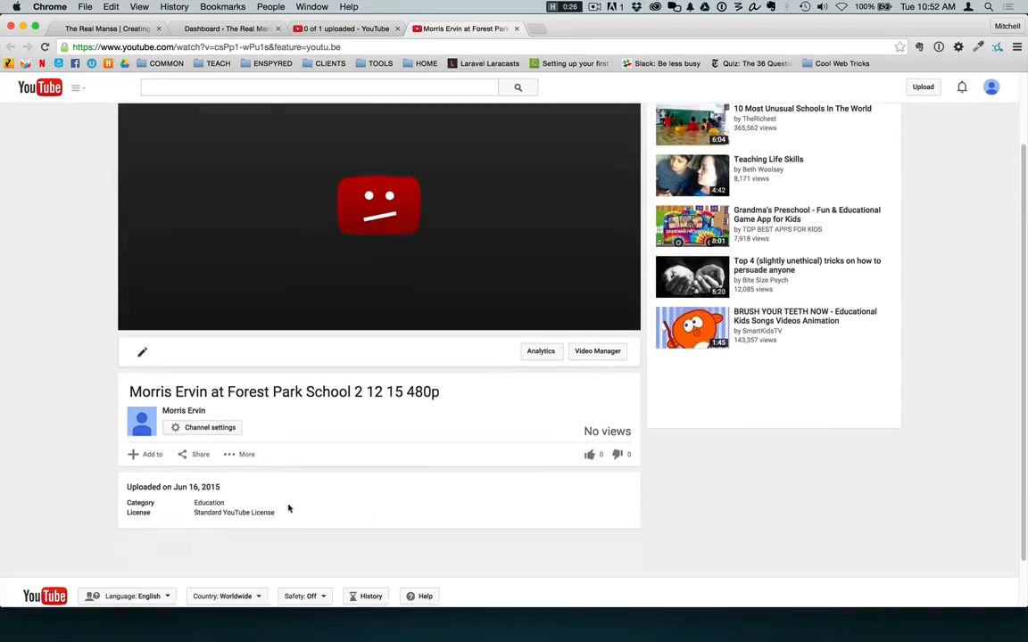
{"action": "left_click", "coordinate": [200, 455]}
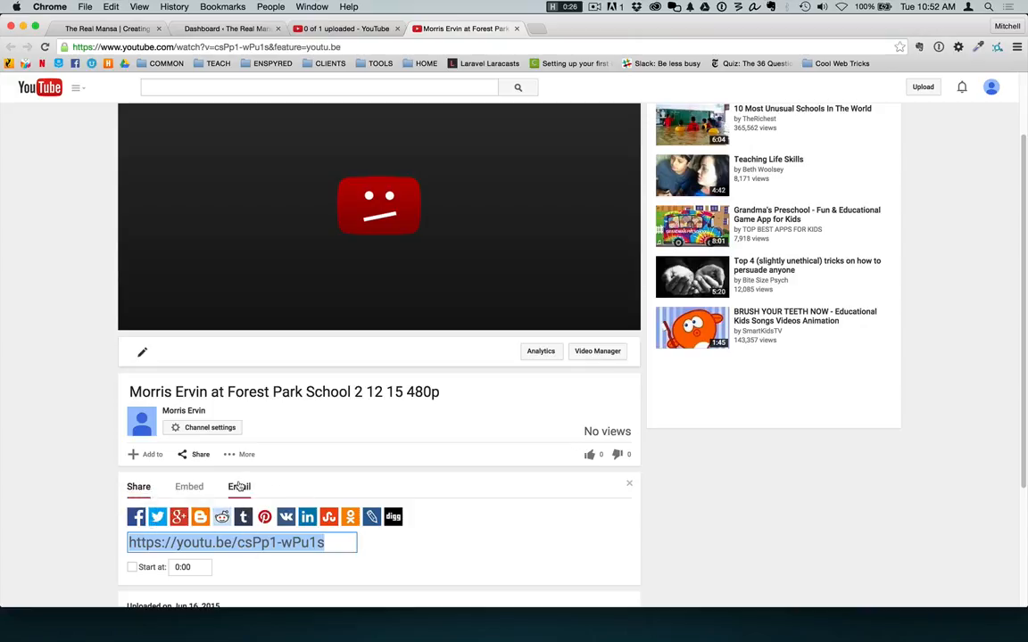
{"action": "left_click", "coordinate": [190, 489]}
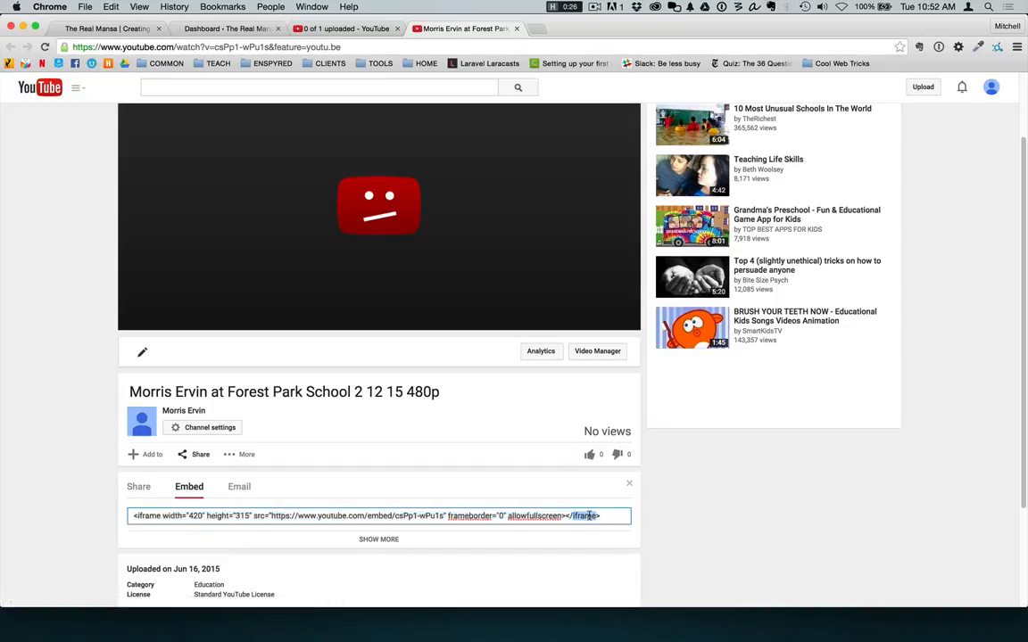
{"action": "left_click", "coordinate": [557, 517]}
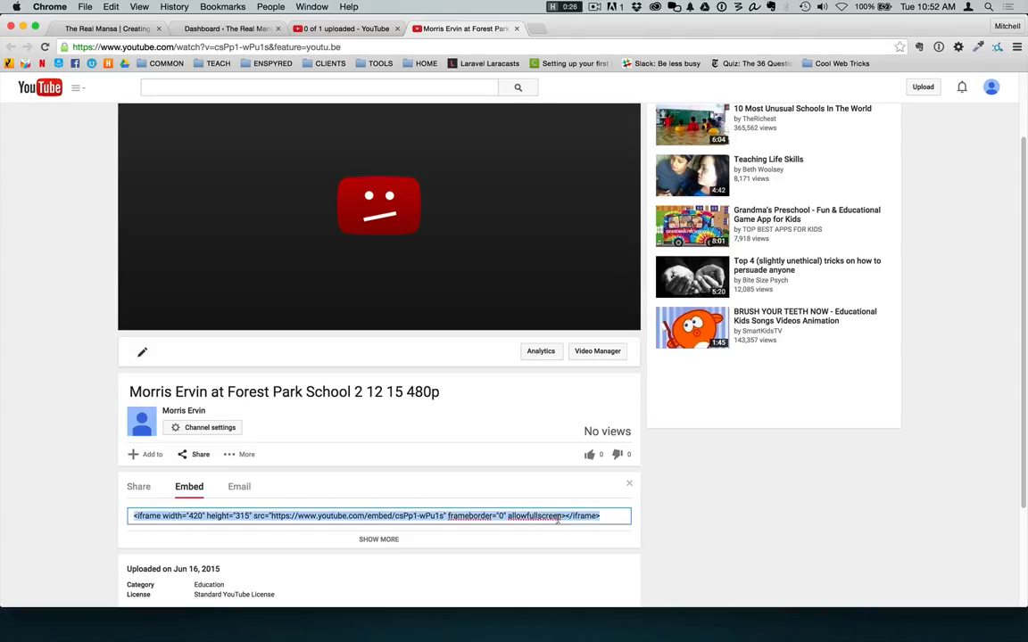
{"action": "right_click", "coordinate": [177, 517]}
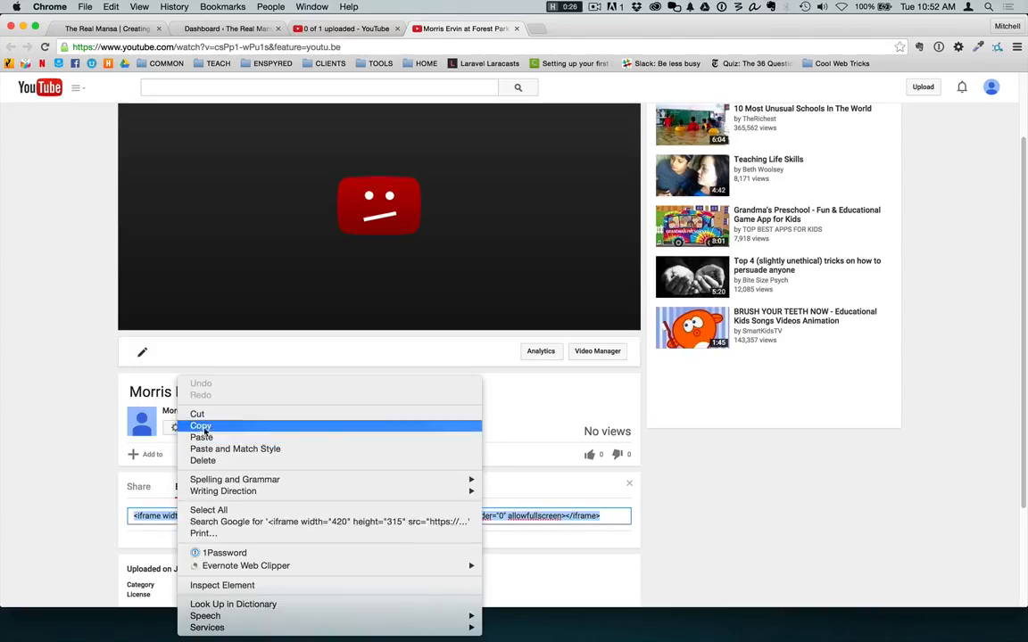
{"action": "left_click", "coordinate": [183, 387]}
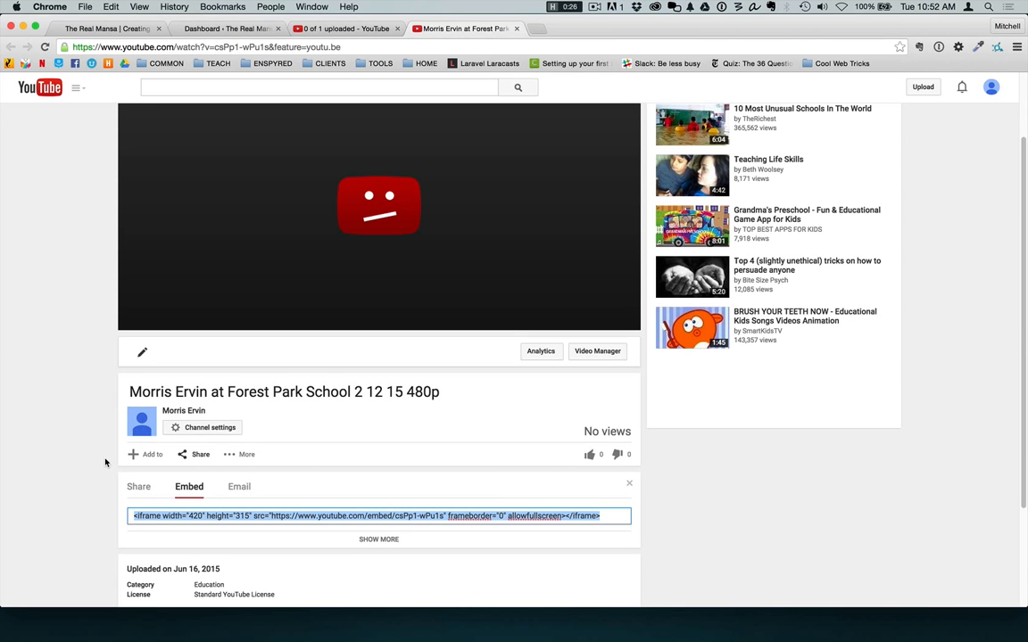
Switch to the WordPress admin of The Real Mansa site and show its list of pages.
{"action": "left_click", "coordinate": [85, 26]}
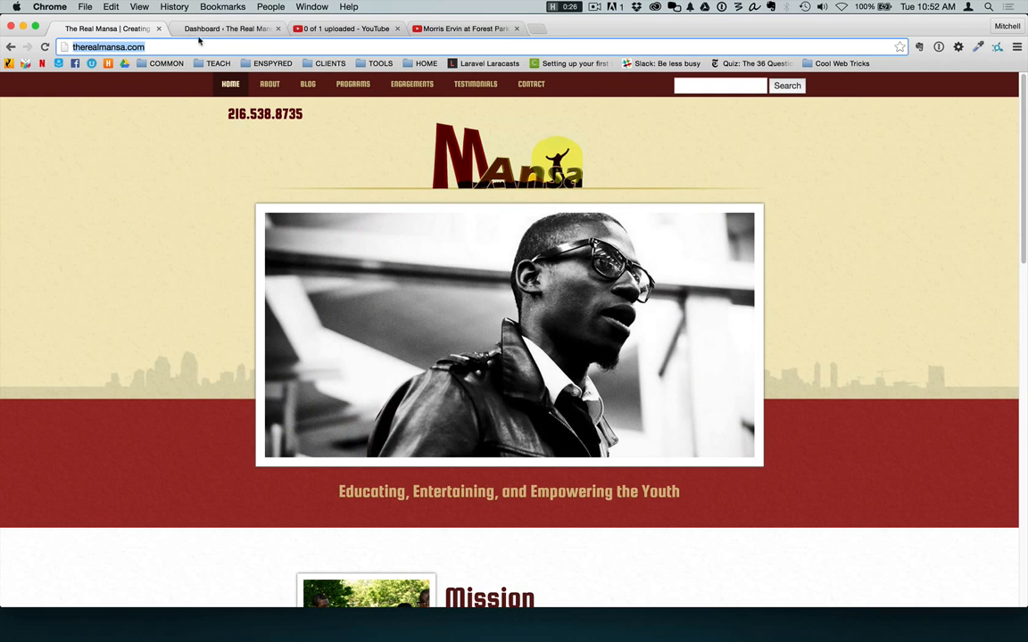
{"action": "left_click", "coordinate": [157, 47]}
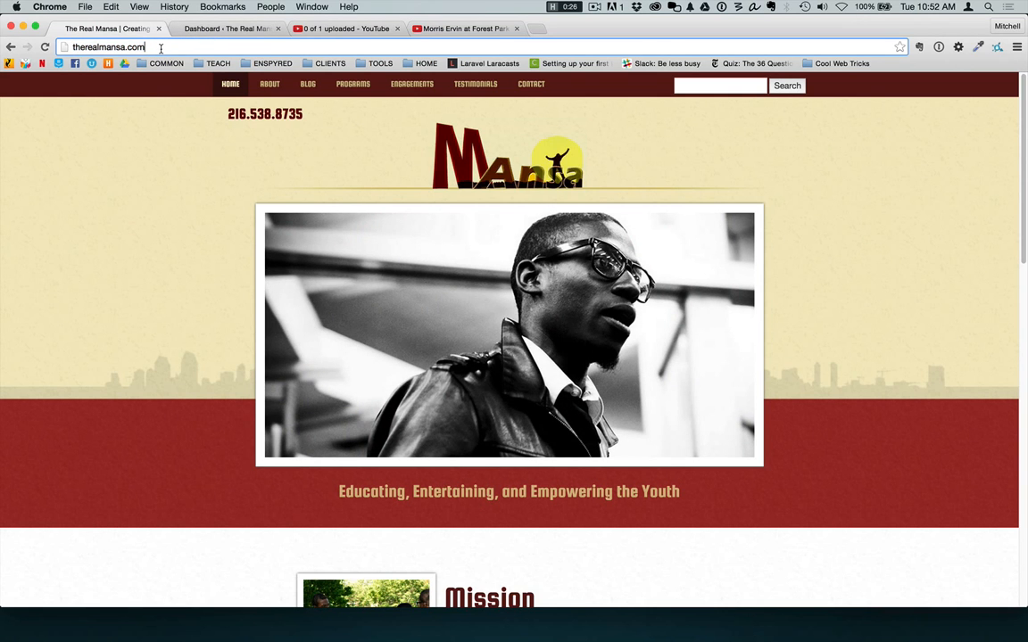
{"action": "type", "text": "/wp-admin/"}
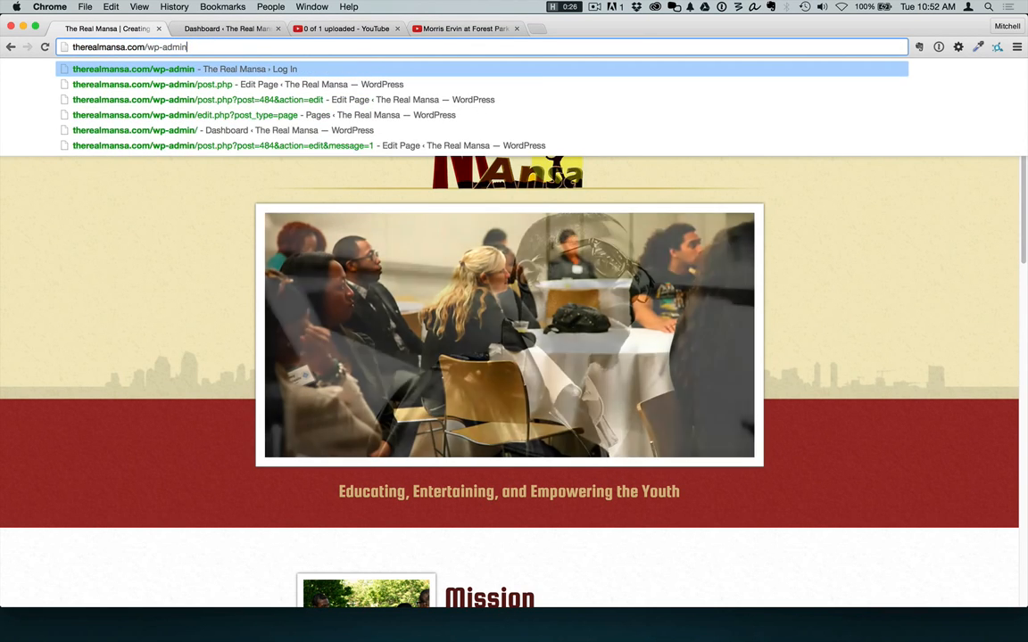
{"action": "left_click", "coordinate": [183, 29]}
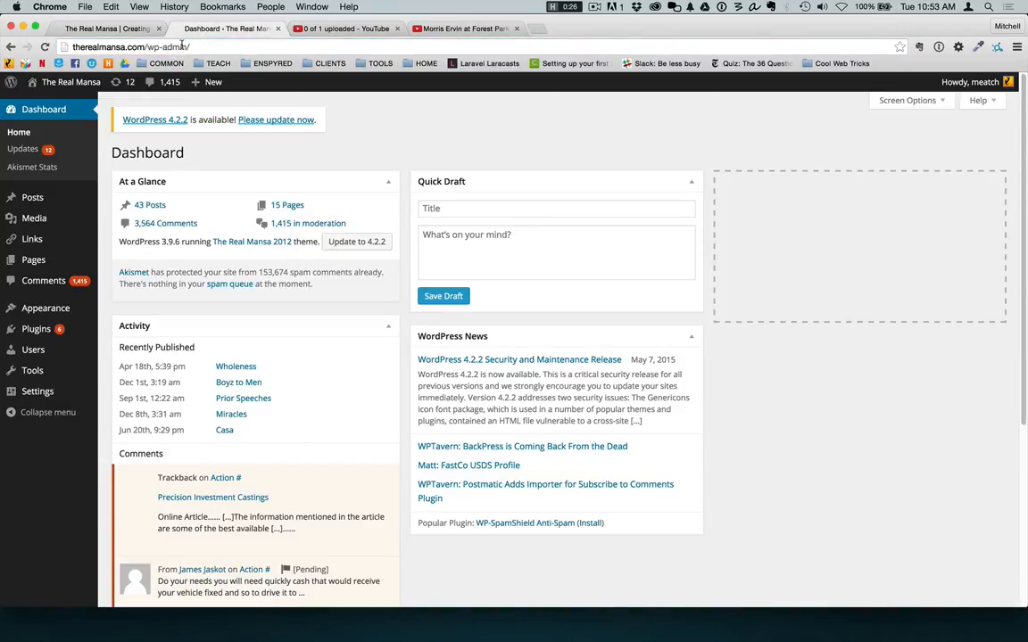
{"action": "mouse_move", "coordinate": [55, 218]}
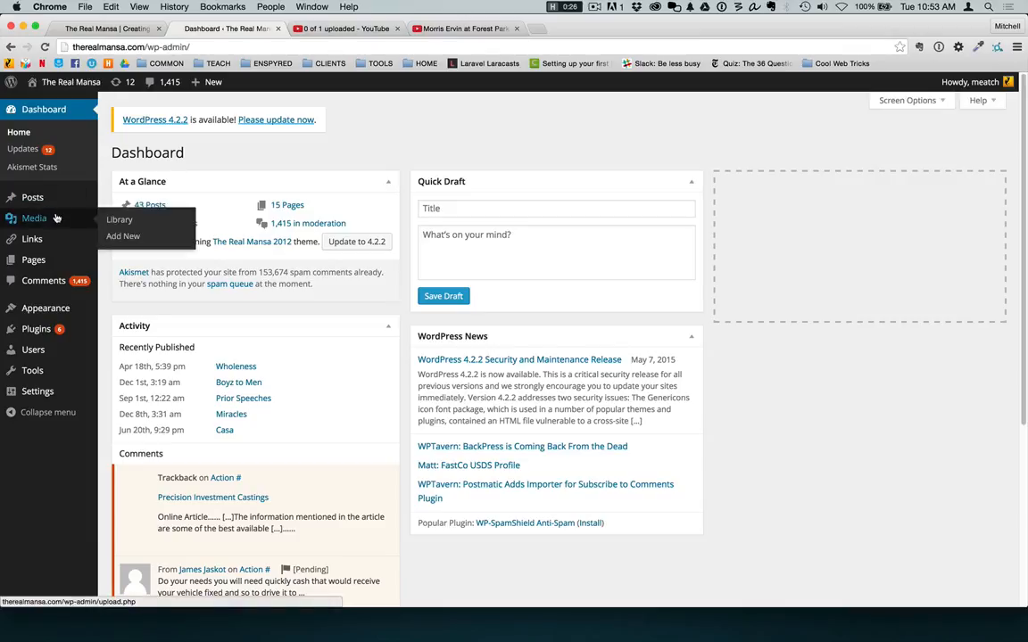
{"action": "left_click", "coordinate": [32, 261]}
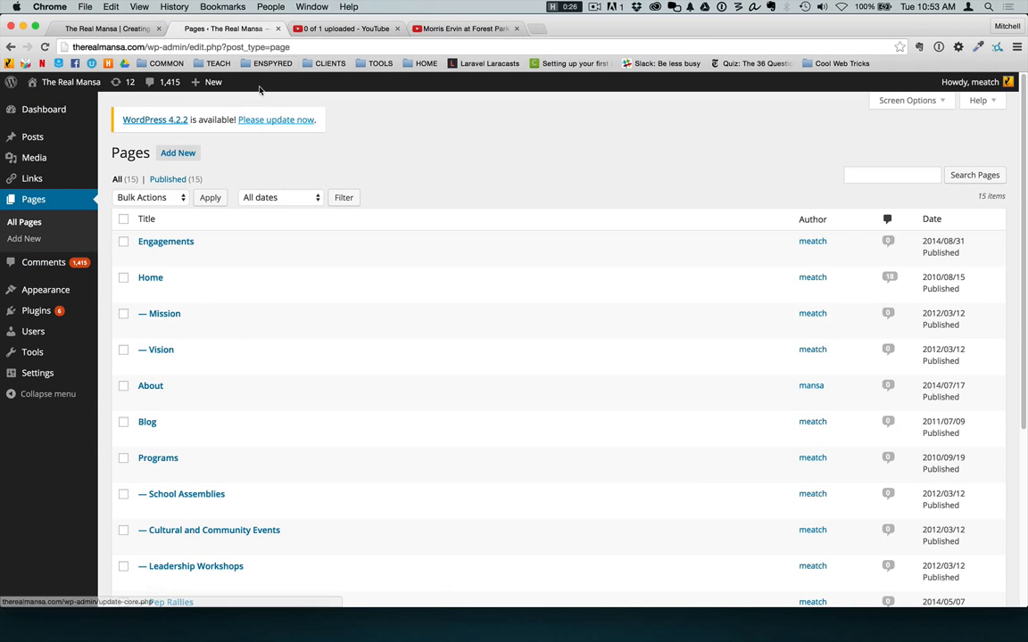
View the live About page on The Real Mansa site, and open that page for editing in WordPress.
{"action": "left_click", "coordinate": [98, 29]}
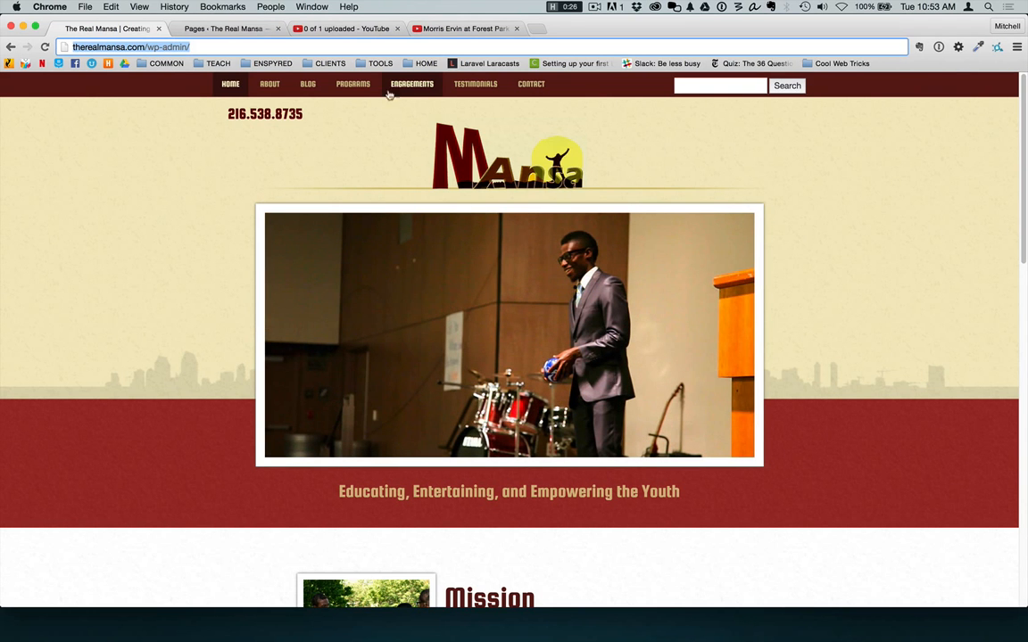
{"action": "key", "text": "F2"}
{"action": "key", "text": "F2"}
{"action": "key", "text": "F2"}
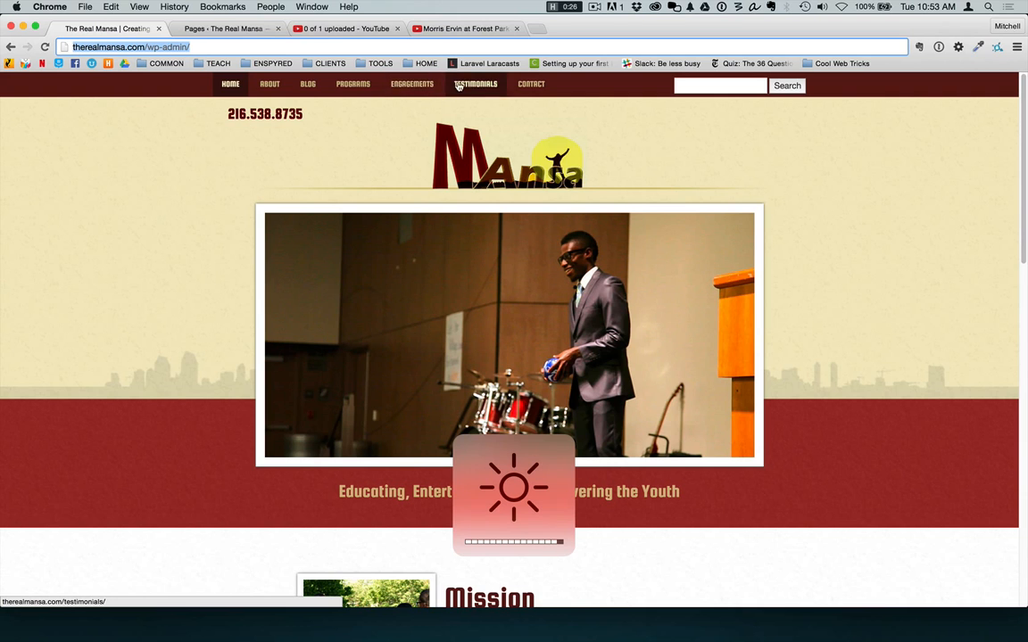
{"action": "left_click", "coordinate": [269, 85]}
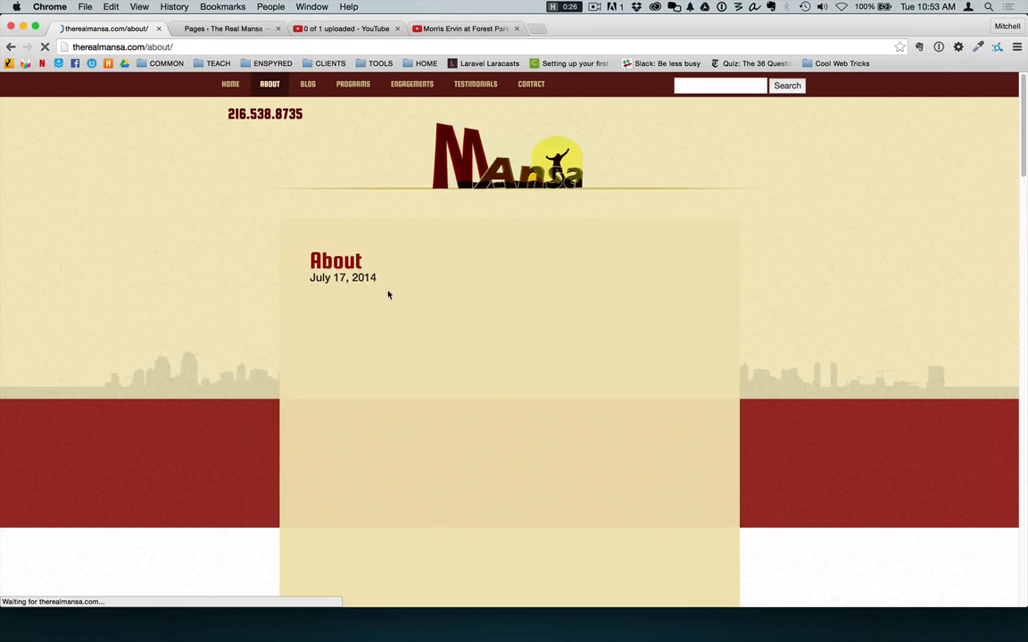
{"action": "scroll", "coordinate": [437, 381], "scroll_direction": "down", "scroll_amount": 1}
{"action": "scroll", "coordinate": [437, 381], "scroll_direction": "down", "scroll_amount": 1}
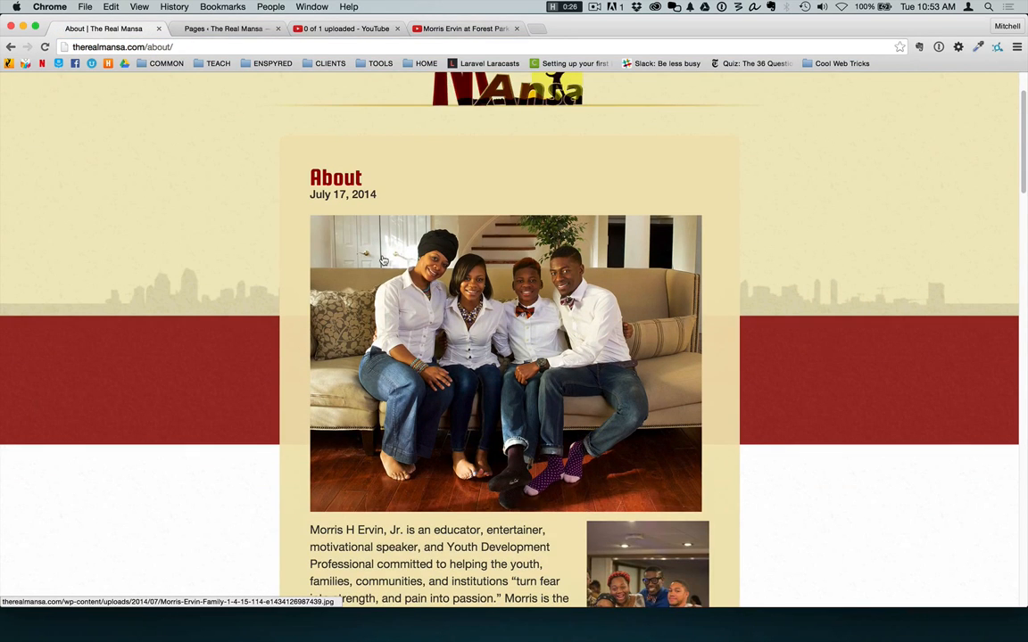
{"action": "left_click", "coordinate": [223, 29]}
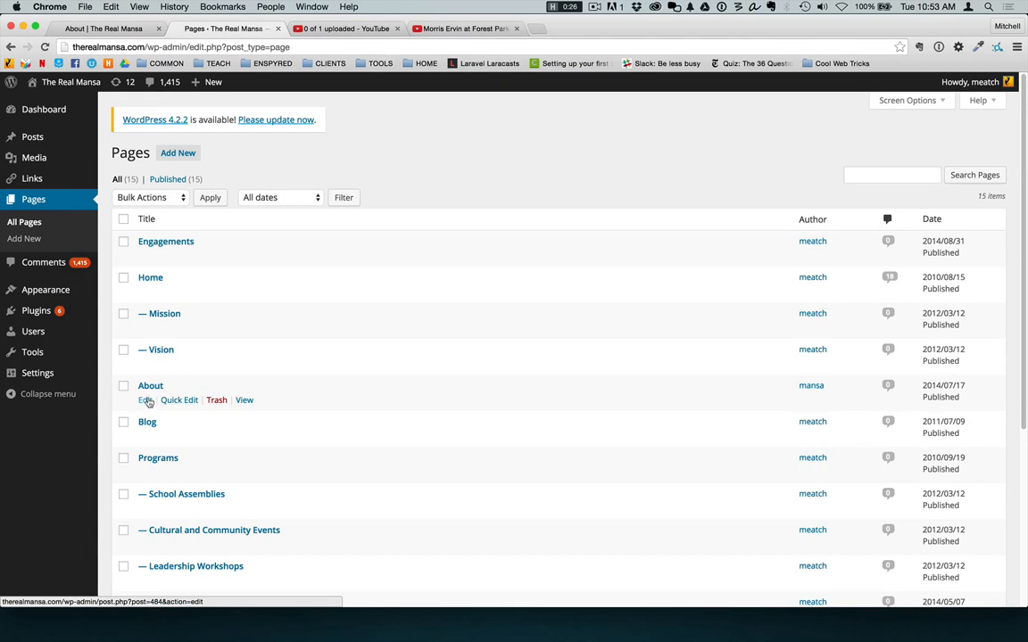
{"action": "left_click", "coordinate": [146, 401]}
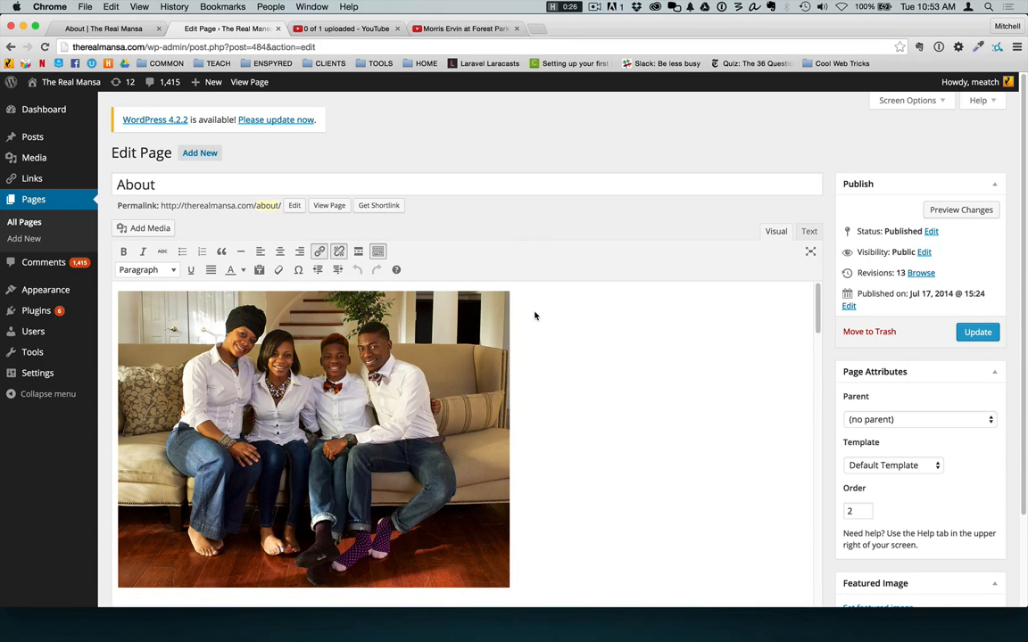
Try pasting the embed code above the family photo in the visual editor, and remove it again.
{"action": "left_click", "coordinate": [495, 314]}
{"action": "key", "text": "Left"}
{"action": "key", "text": "Return"}
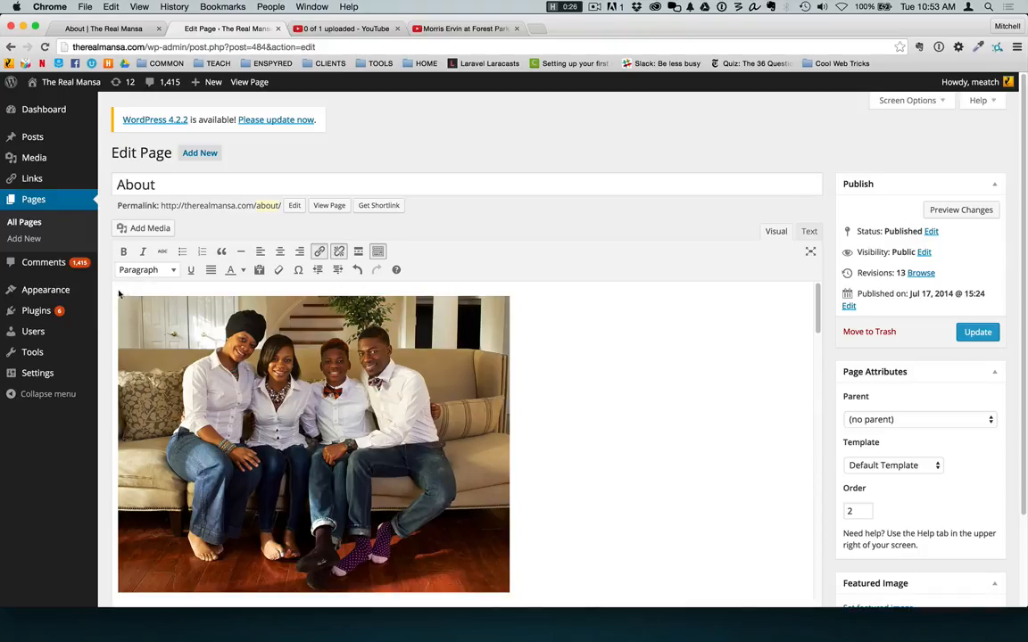
{"action": "key", "text": "super+v"}
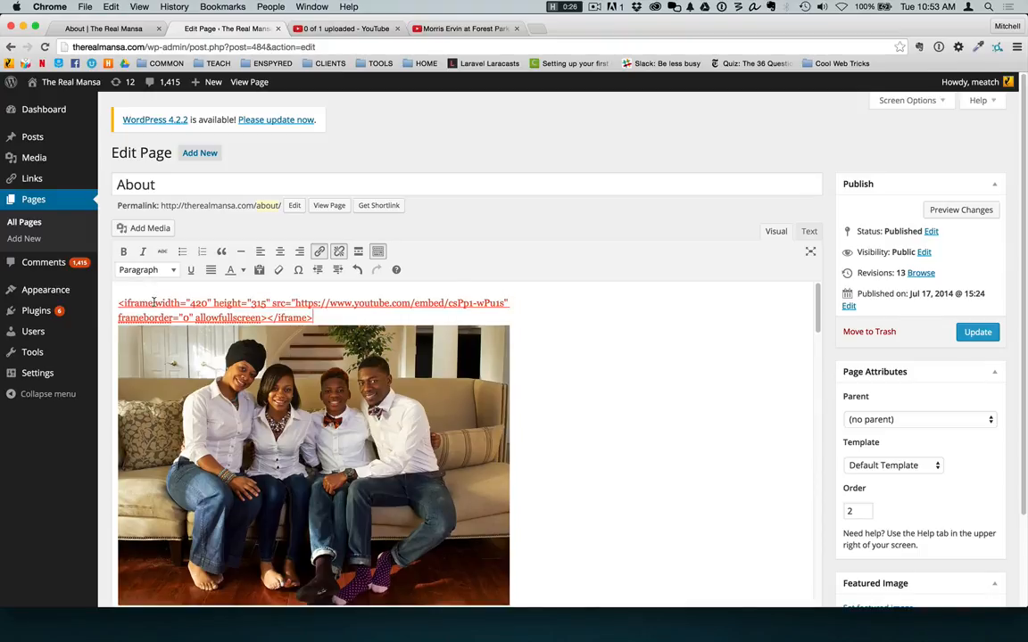
{"action": "key", "text": "Return"}
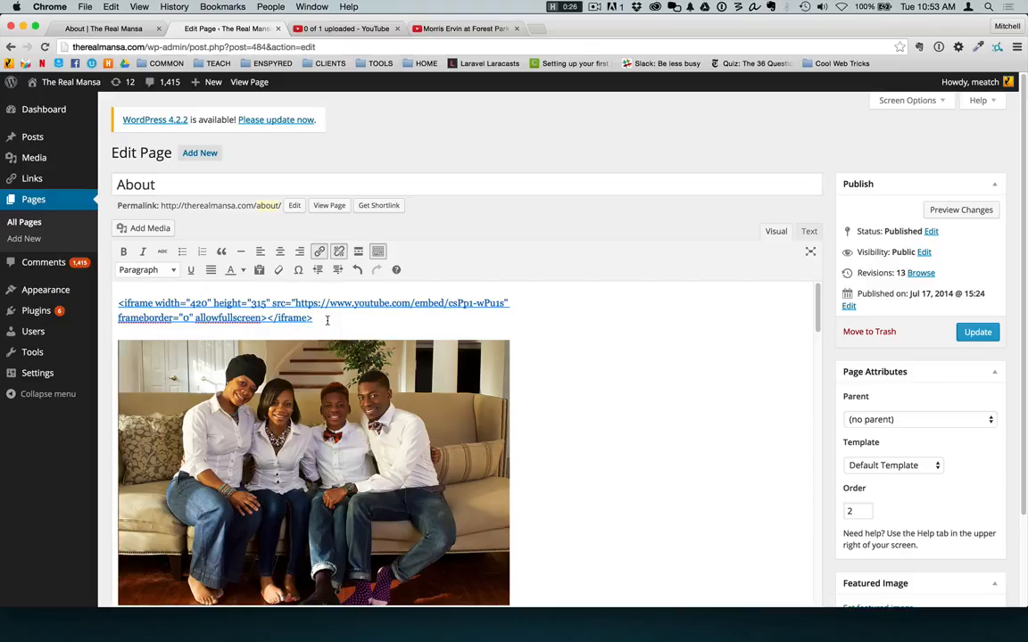
{"action": "left_click_drag", "start_coordinate": [327, 320], "coordinate": [103, 306]}
{"action": "key", "text": "super+c"}
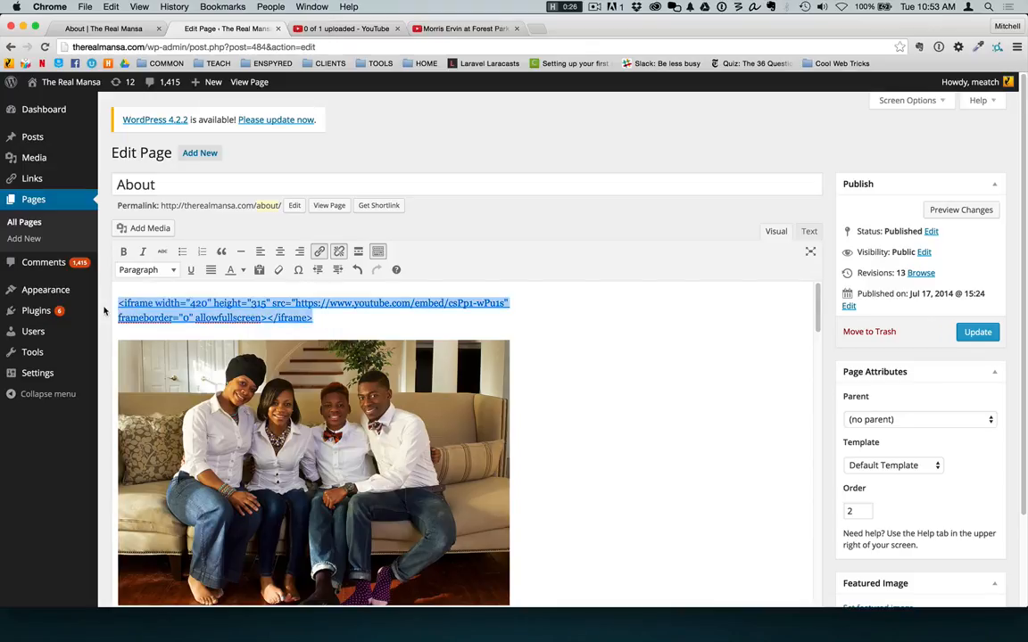
{"action": "key", "text": "BackSpace"}
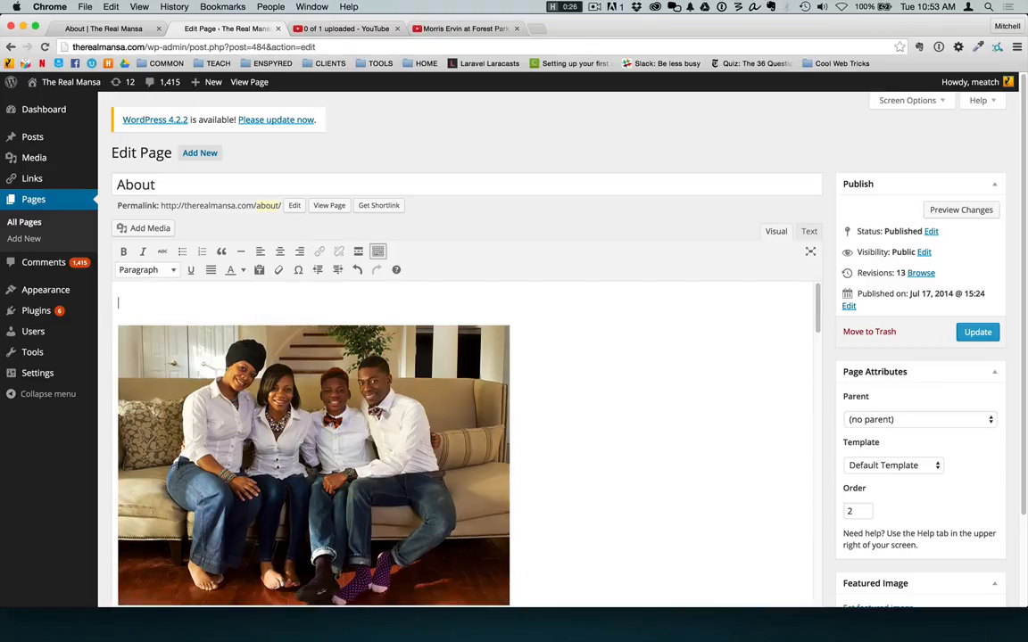
Replace the first three &nbsp; lines in the About page's HTML source with the YouTube iframe embed code, and update the page.
{"action": "left_click", "coordinate": [809, 232]}
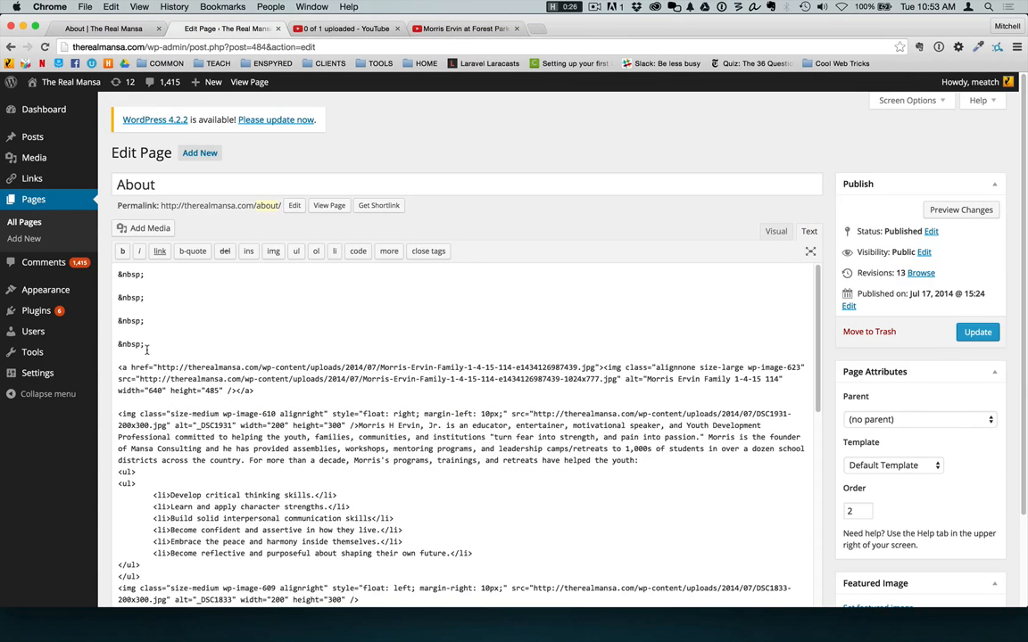
{"action": "left_click", "coordinate": [775, 231]}
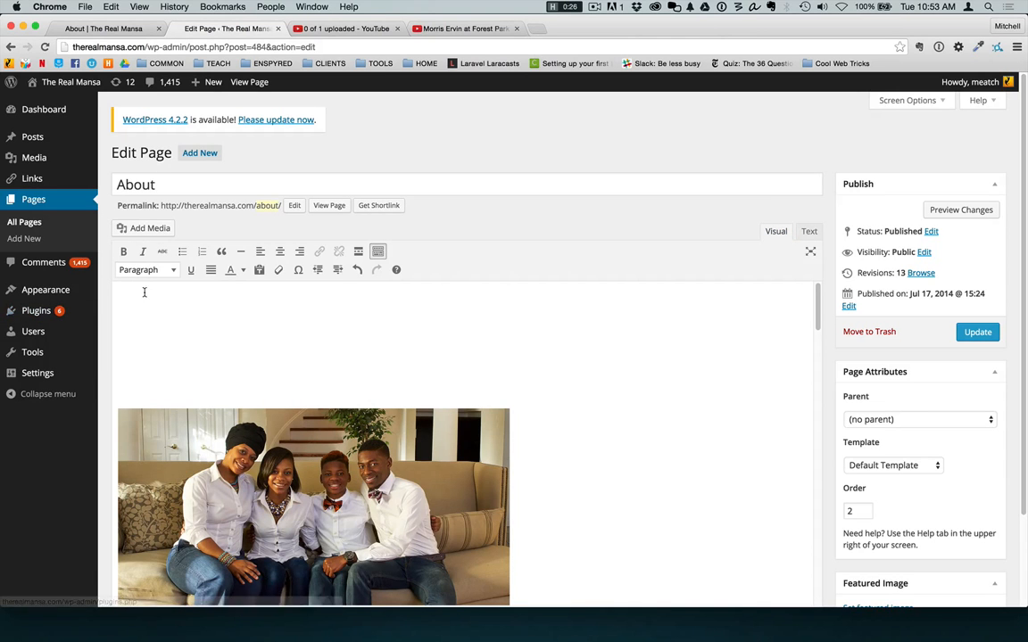
{"action": "left_click", "coordinate": [807, 231]}
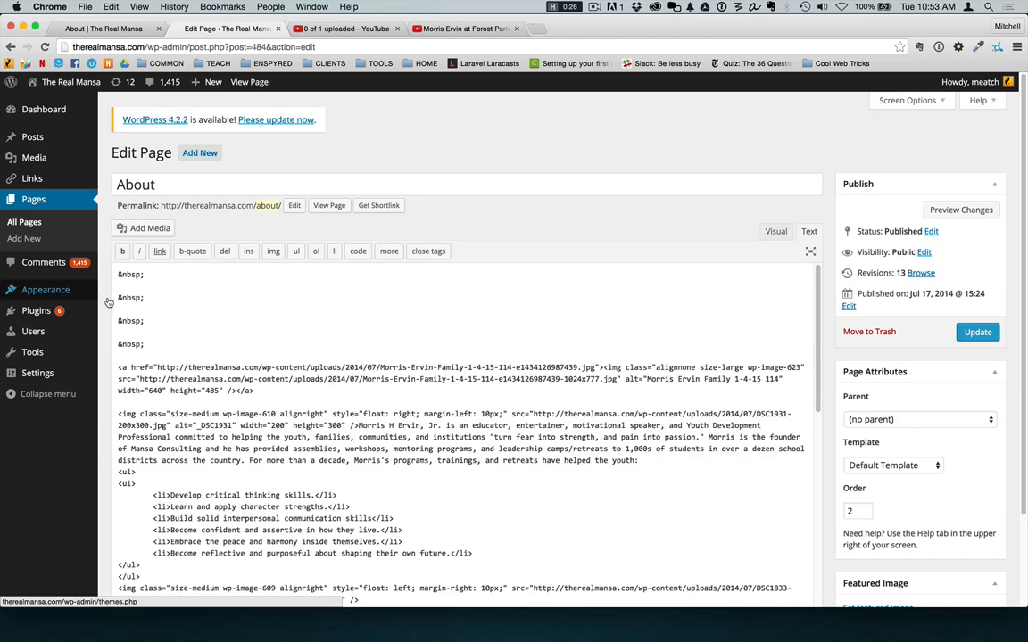
{"action": "left_click_drag", "start_coordinate": [154, 284], "coordinate": [100, 276]}
{"action": "left_click_drag", "start_coordinate": [154, 324], "coordinate": [103, 282]}
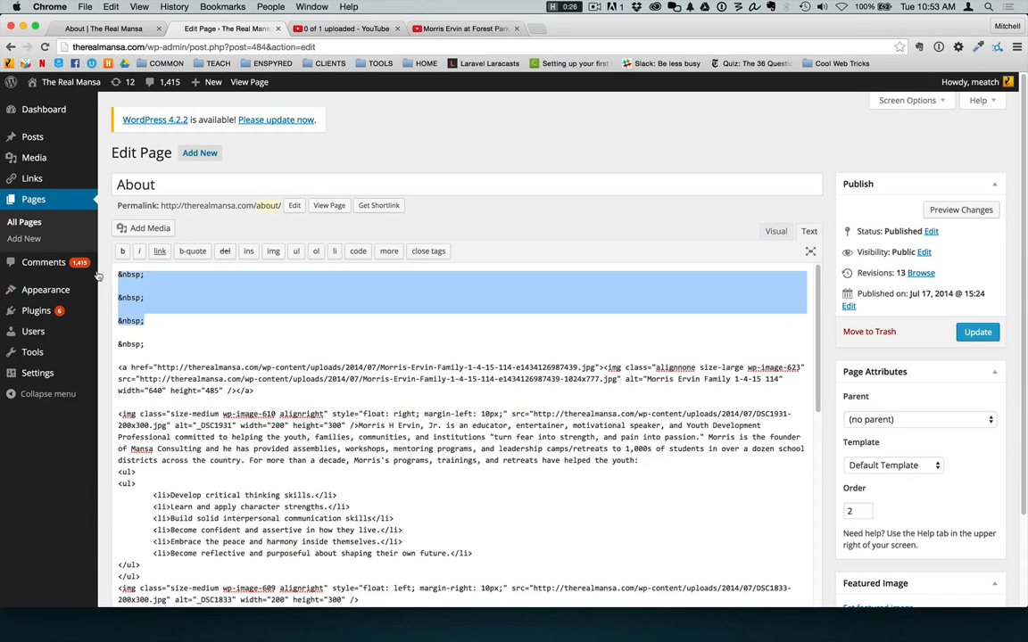
{"action": "key", "text": "BackSpace"}
{"action": "key", "text": "super+v"}
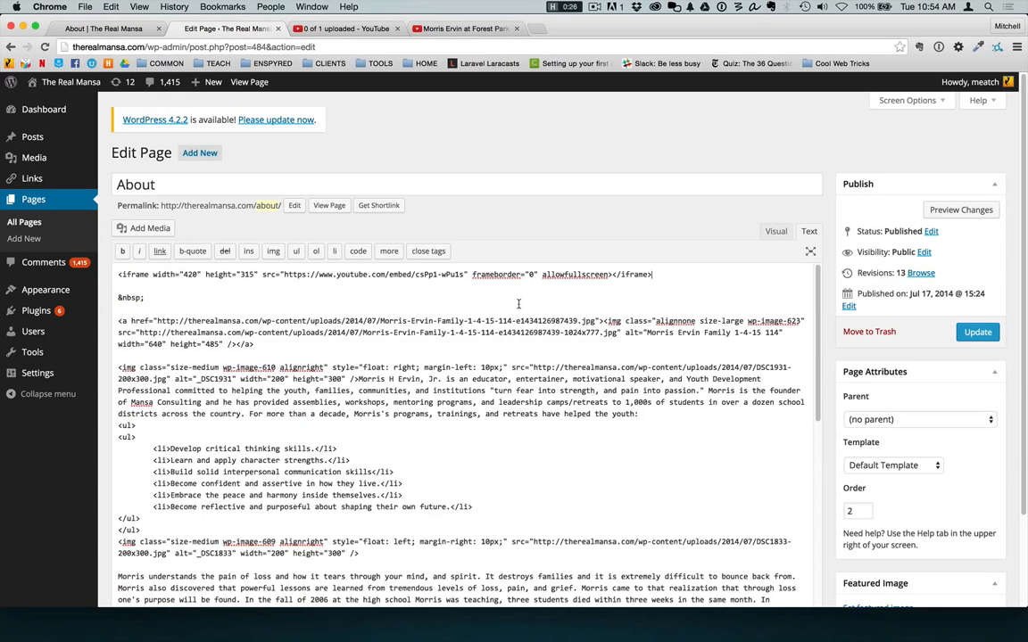
{"action": "left_click", "coordinate": [981, 332]}
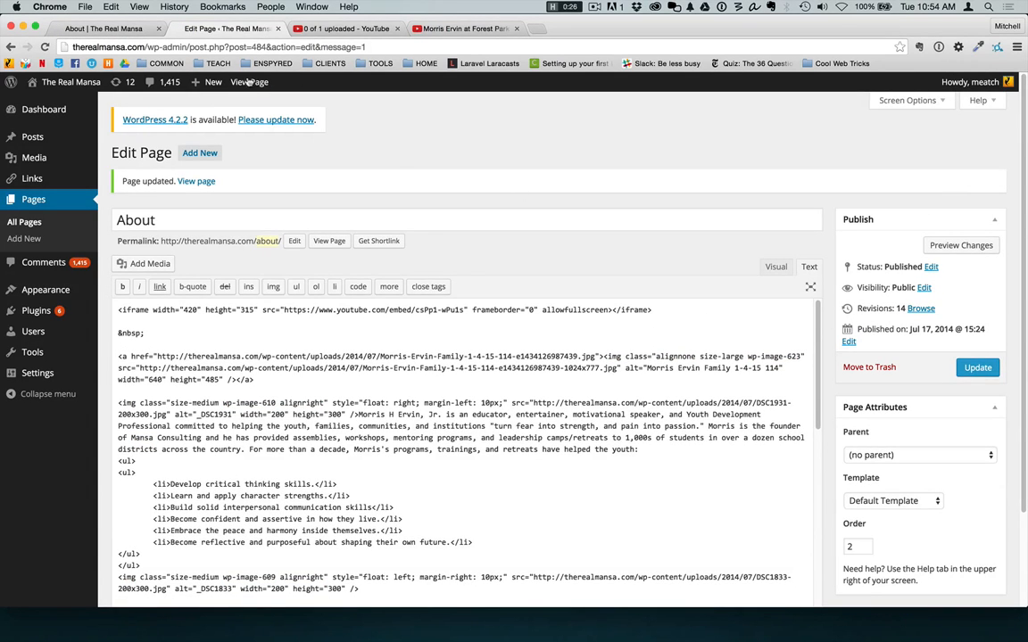
Reload the live About page and check the embedded video above the family photo.
{"action": "left_click", "coordinate": [104, 30]}
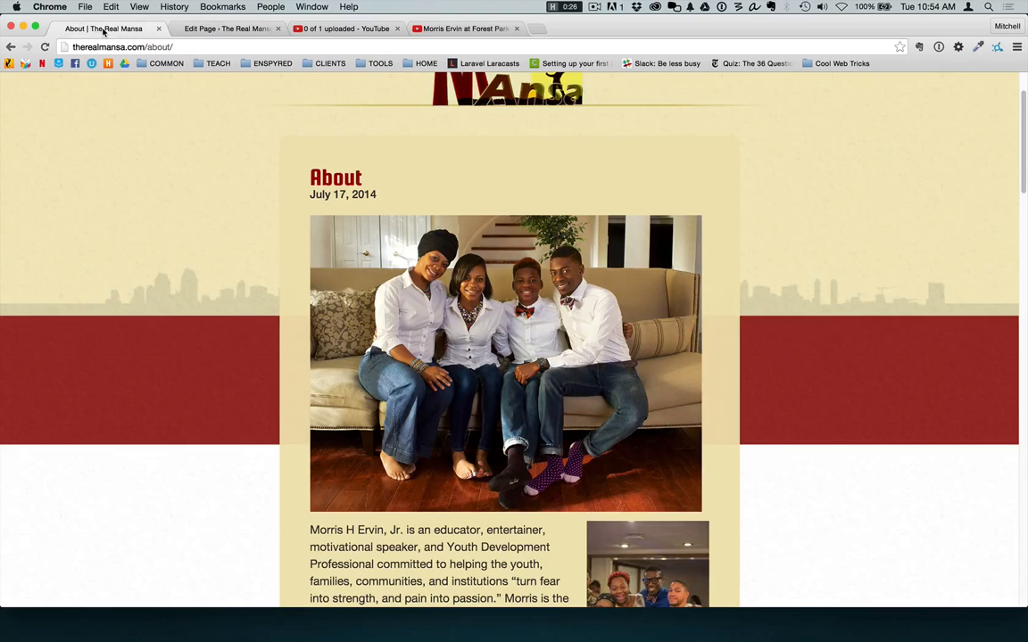
{"action": "left_click", "coordinate": [43, 47]}
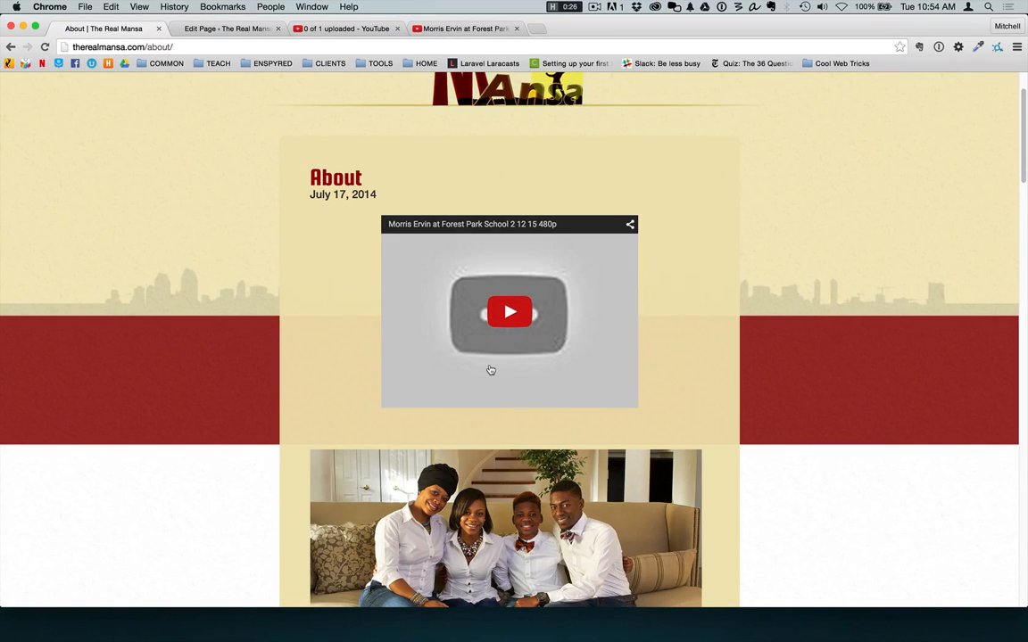
{"action": "right_click", "coordinate": [425, 464]}
{"action": "left_click", "coordinate": [340, 354]}
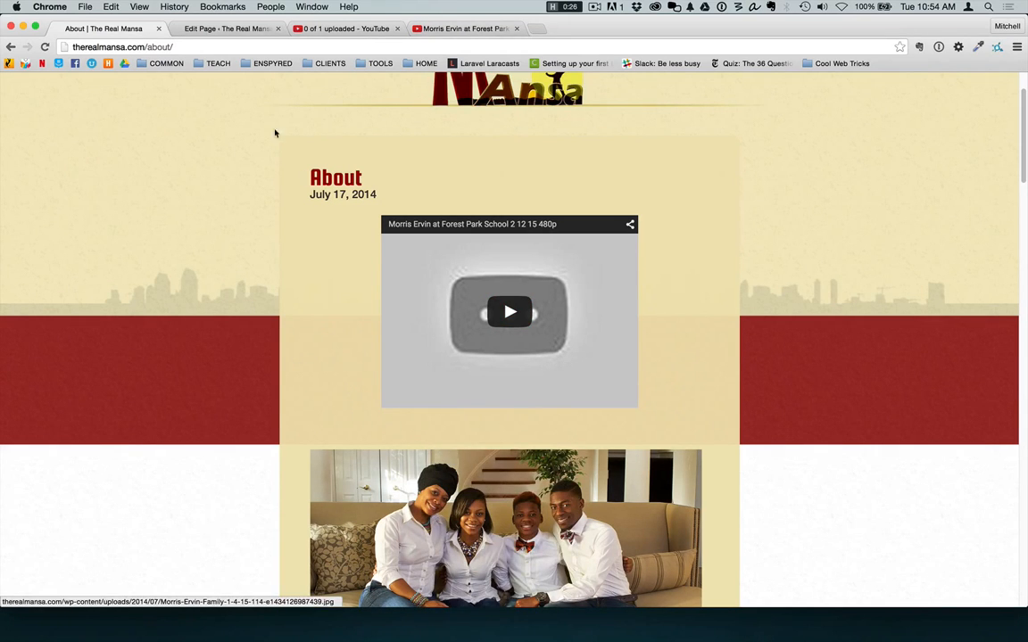
Set the iframe's width to 640 and height to 400 in the About page's HTML source, and update the page.
{"action": "left_click", "coordinate": [202, 30]}
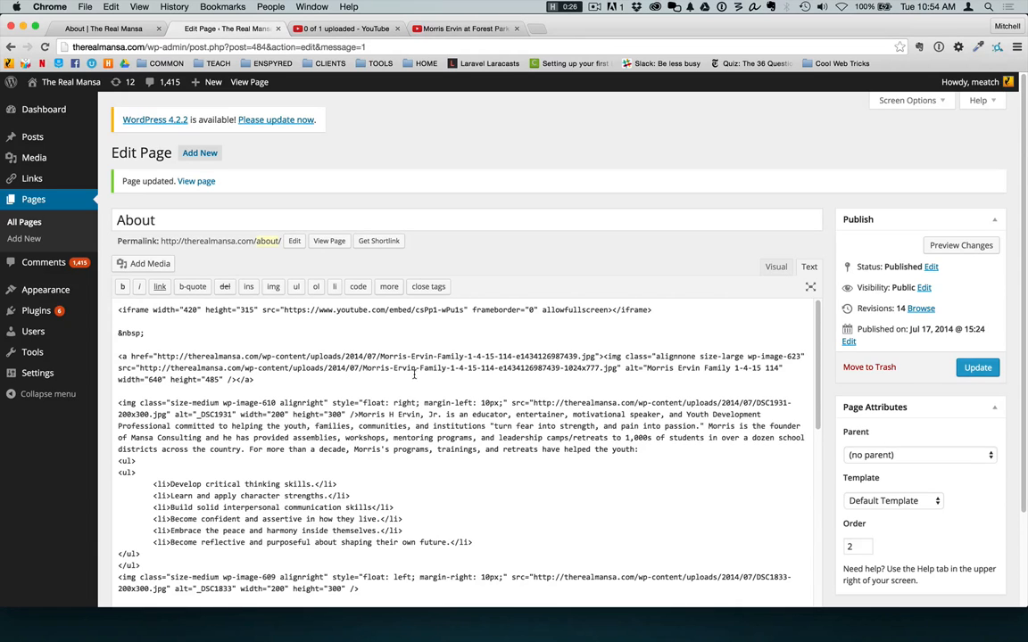
{"action": "double_click", "coordinate": [155, 379]}
{"action": "key", "text": "ctrl+c"}
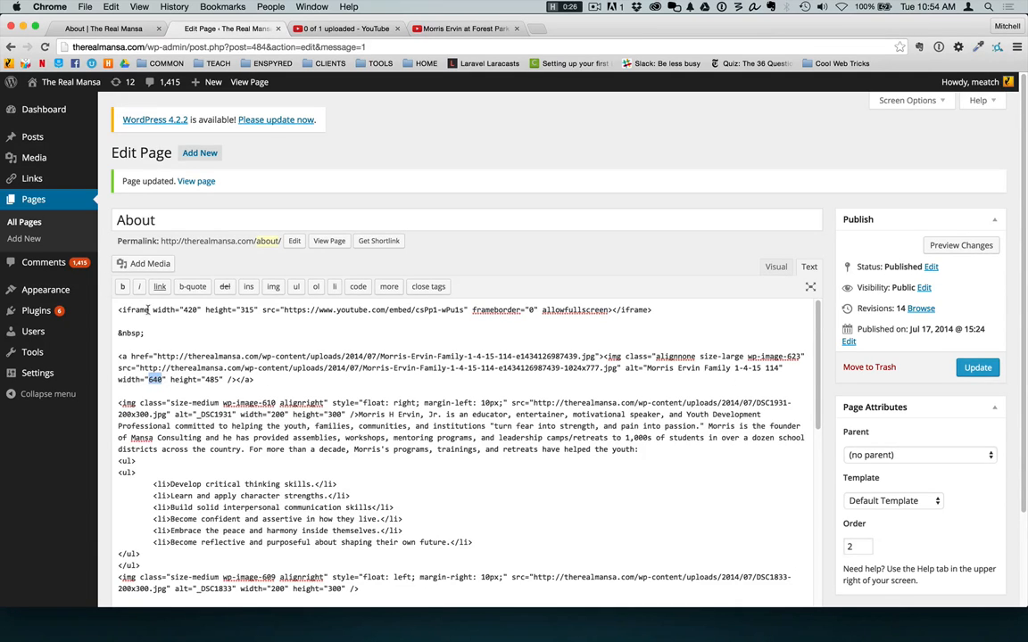
{"action": "double_click", "coordinate": [146, 310]}
{"action": "double_click", "coordinate": [189, 310]}
{"action": "key", "text": "ctrl+v"}
{"action": "double_click", "coordinate": [244, 310]}
{"action": "type", "text": "400"}
{"action": "double_click", "coordinate": [143, 310]}
{"action": "double_click", "coordinate": [191, 310]}
{"action": "left_click", "coordinate": [961, 373]}
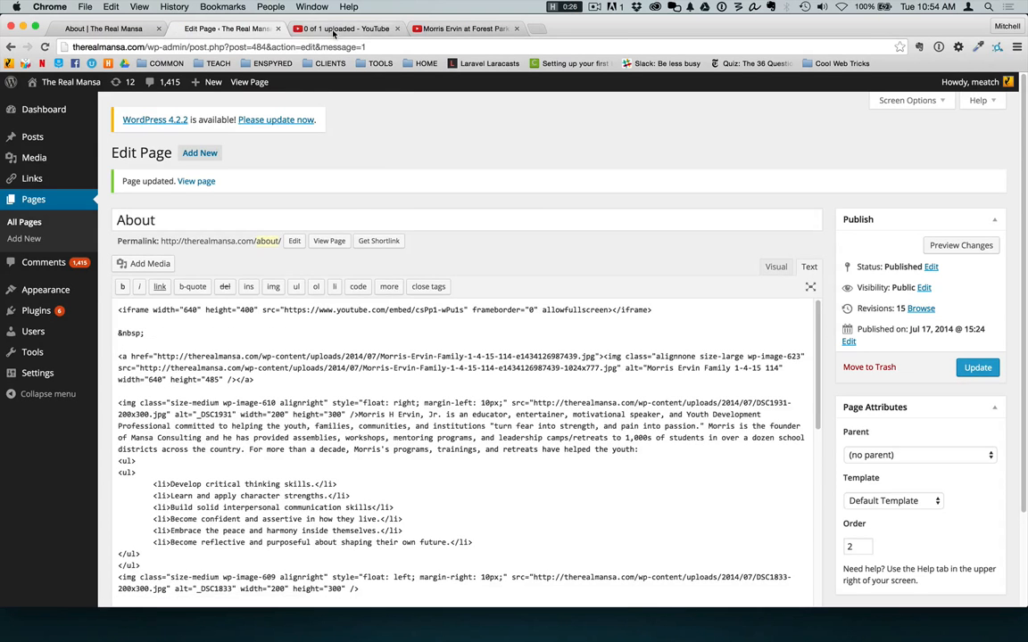
Reload the live About page and check the resized video above the family photo.
{"action": "left_click", "coordinate": [330, 28]}
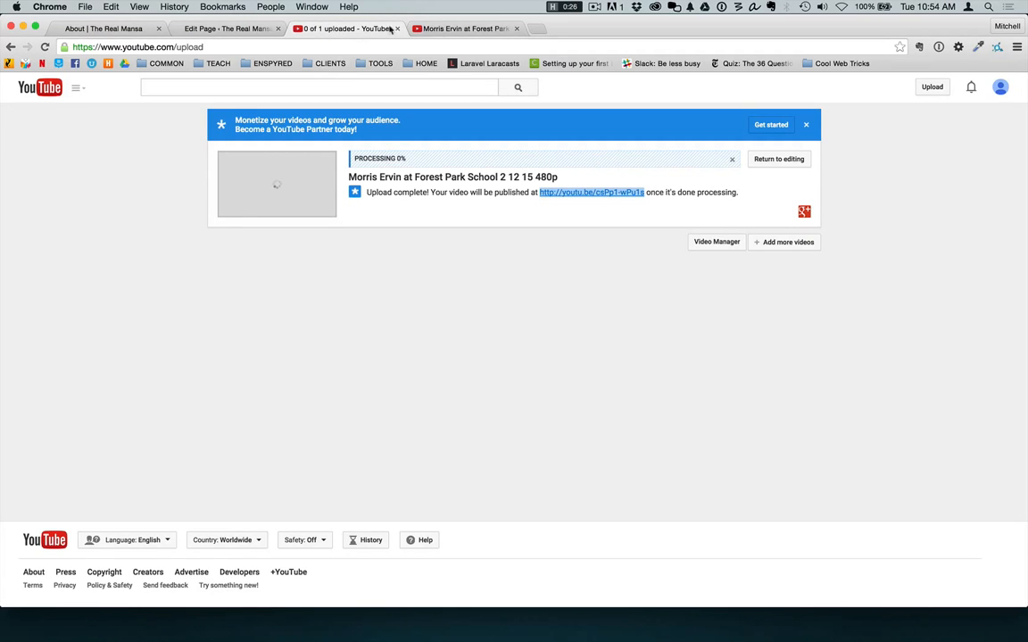
{"action": "left_click", "coordinate": [455, 30]}
{"action": "left_click", "coordinate": [55, 30]}
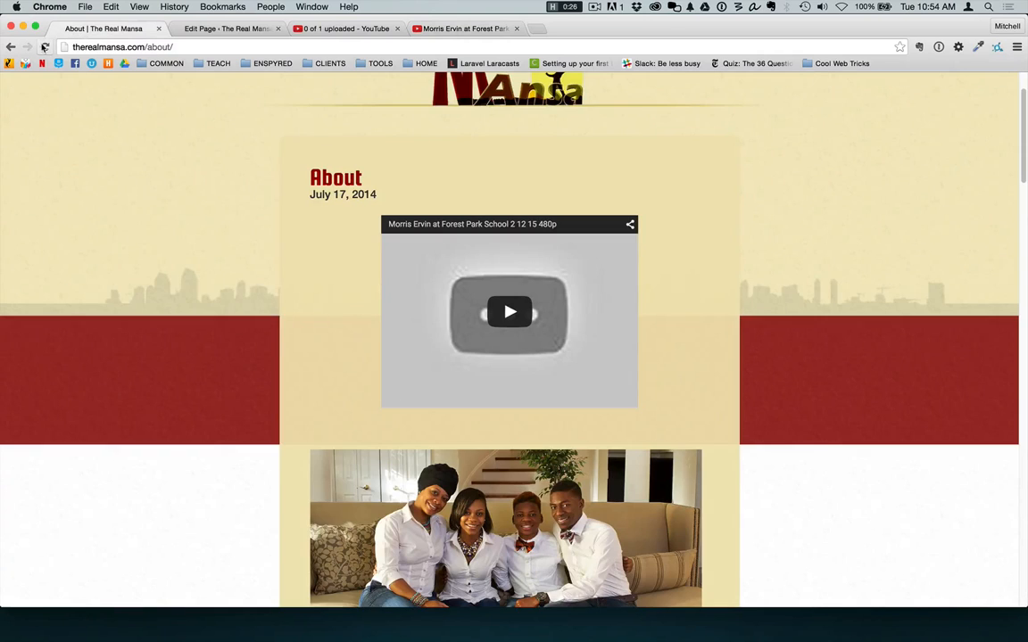
{"action": "left_click", "coordinate": [45, 47]}
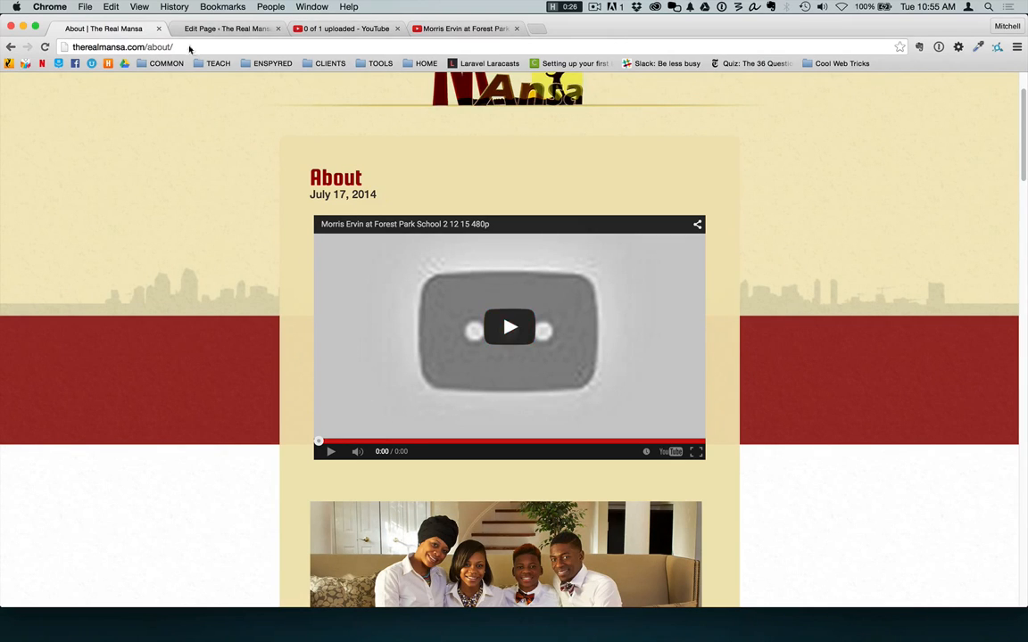
Cut the iframe embed code and the &nbsp; line below it from the About page's HTML source, and update the page.
{"action": "left_click", "coordinate": [221, 29]}
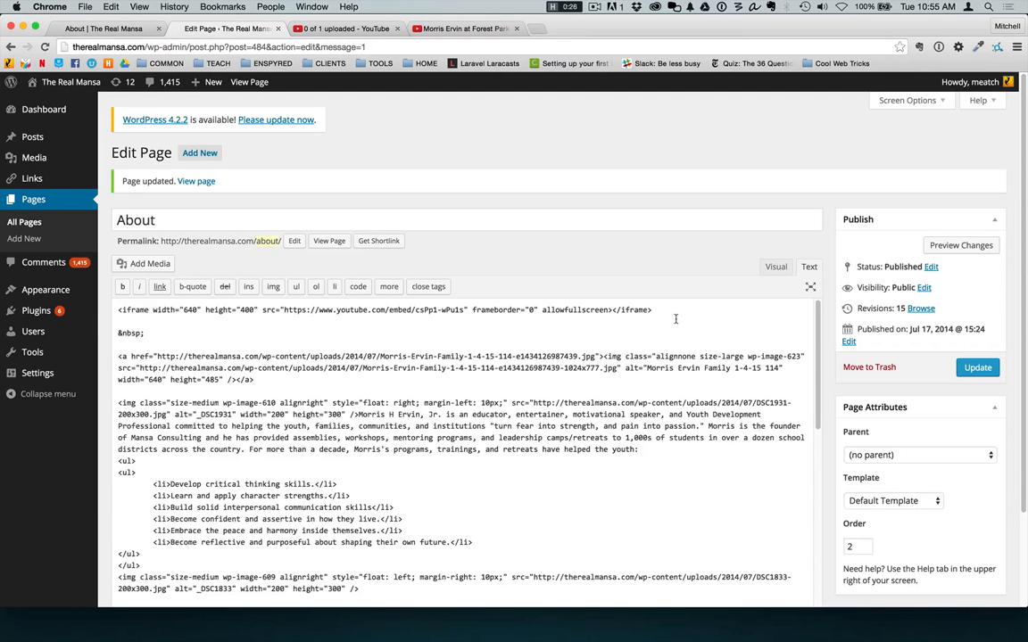
{"action": "left_click_drag", "start_coordinate": [675, 319], "coordinate": [108, 307]}
{"action": "key", "text": "BackSpace"}
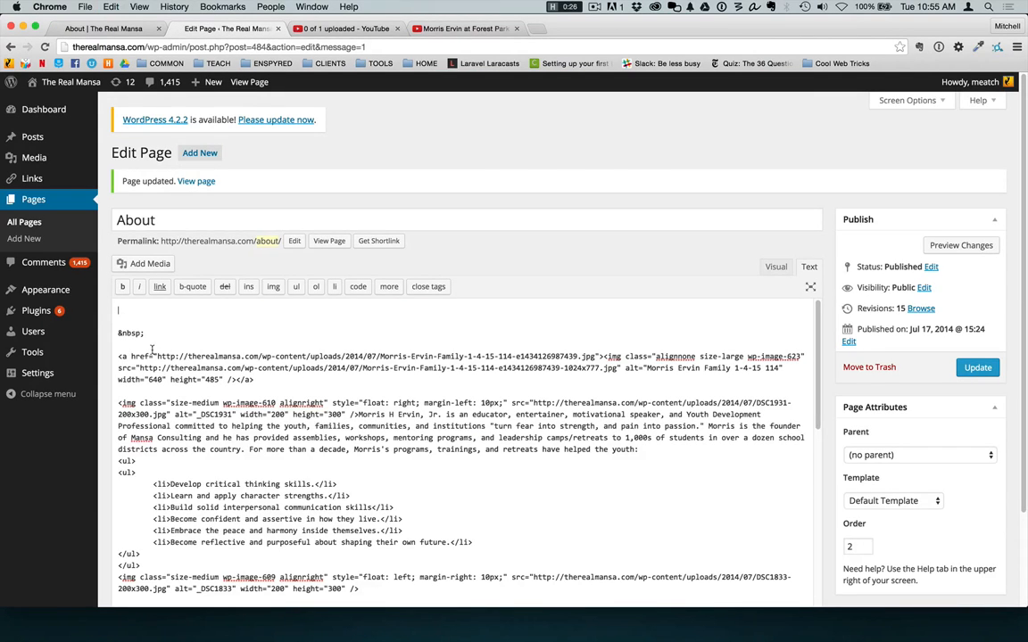
{"action": "left_click_drag", "start_coordinate": [116, 359], "coordinate": [115, 306]}
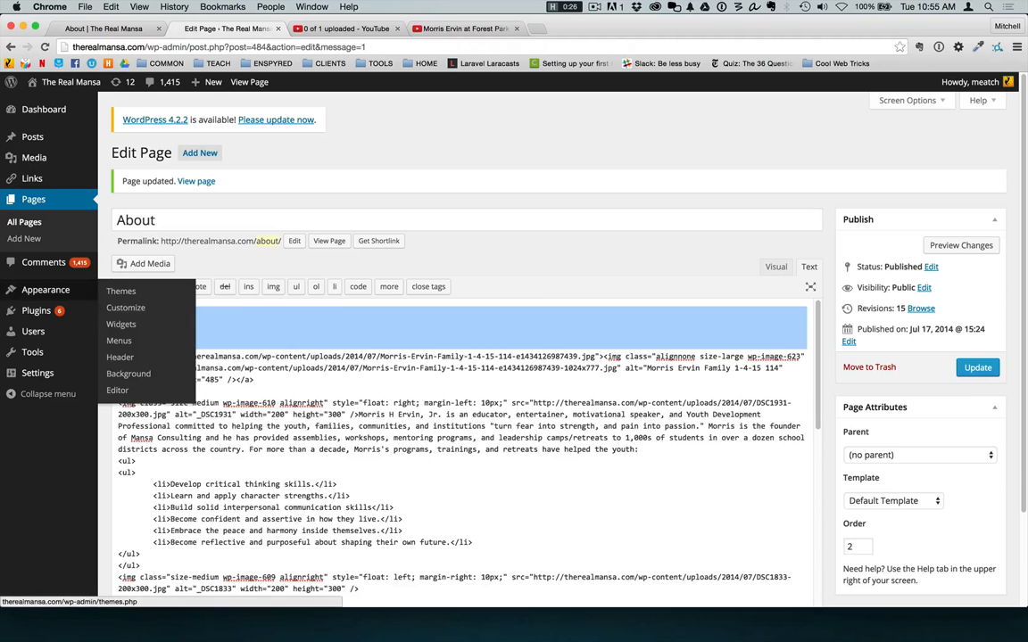
{"action": "key", "text": "BackSpace"}
{"action": "left_click", "coordinate": [977, 368]}
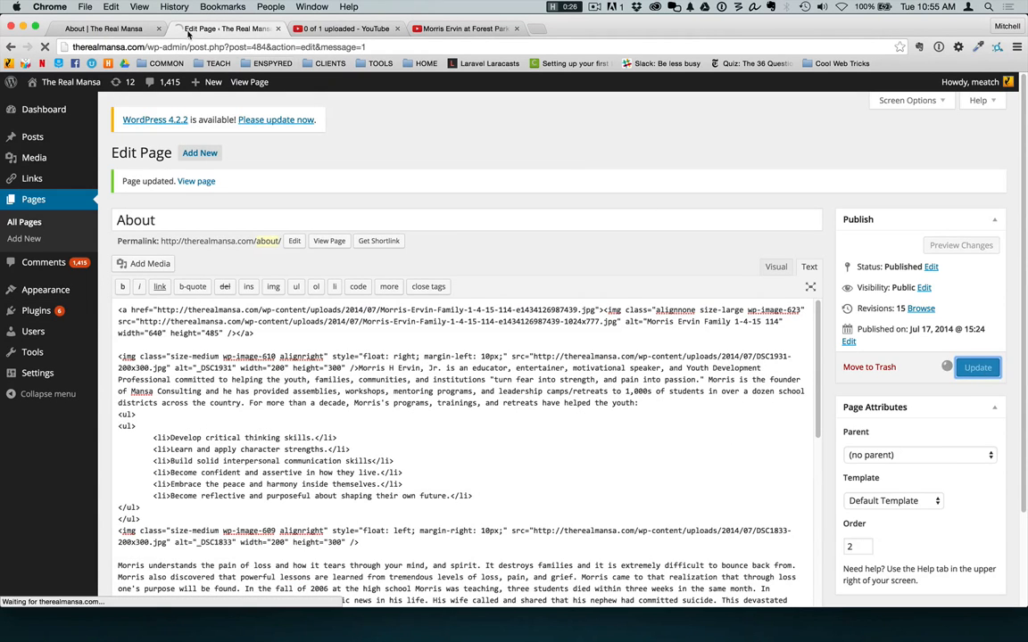
Check the About page without the video in the visual editor and on the reloaded live page.
{"action": "left_click", "coordinate": [111, 29]}
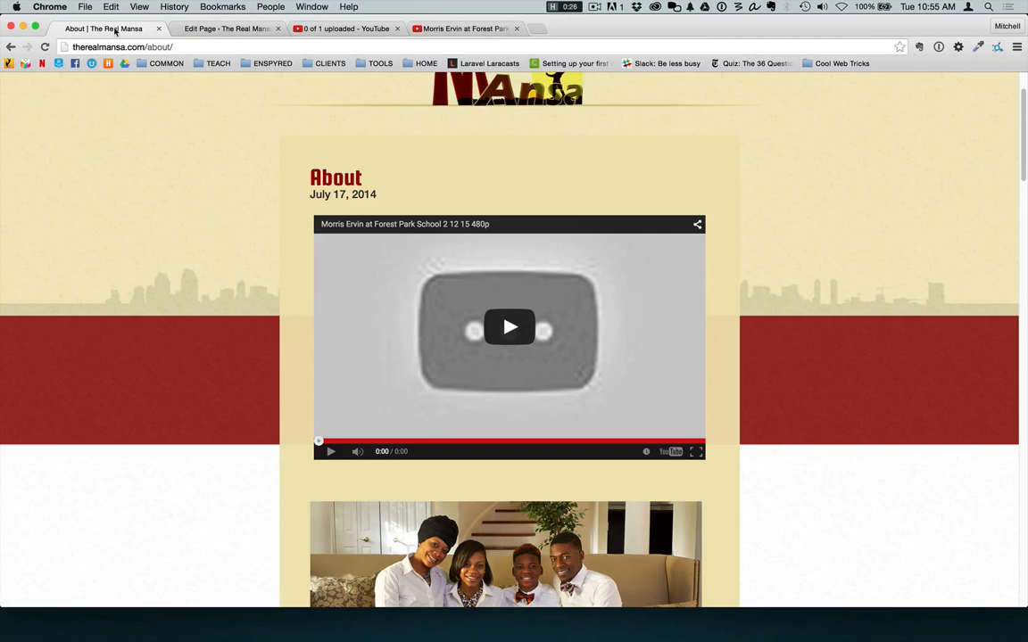
{"action": "left_click", "coordinate": [228, 29]}
{"action": "left_click", "coordinate": [775, 267]}
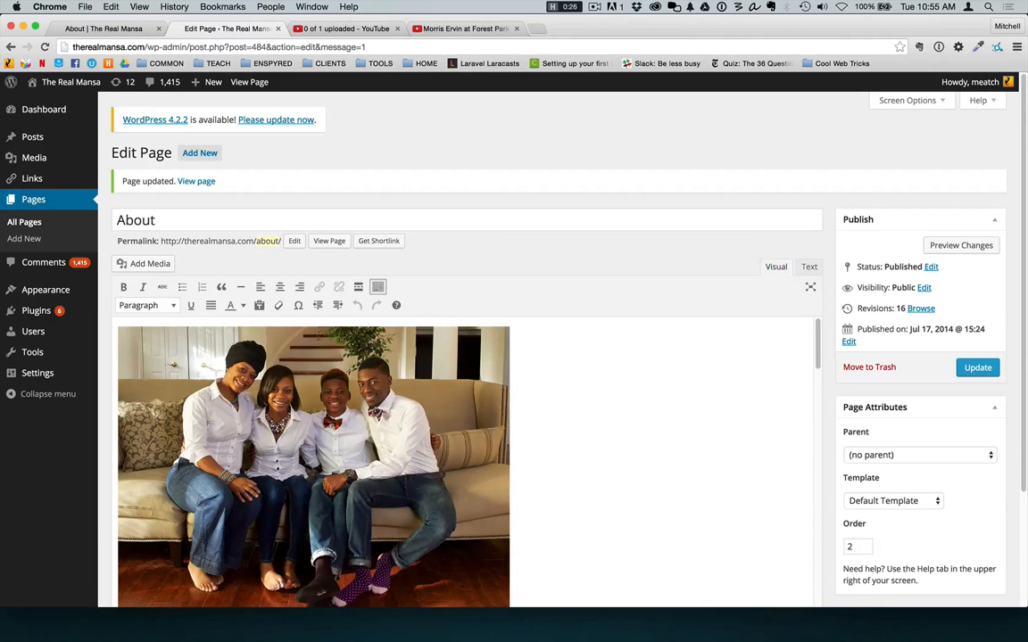
{"action": "left_click", "coordinate": [64, 27]}
{"action": "left_click", "coordinate": [45, 47]}
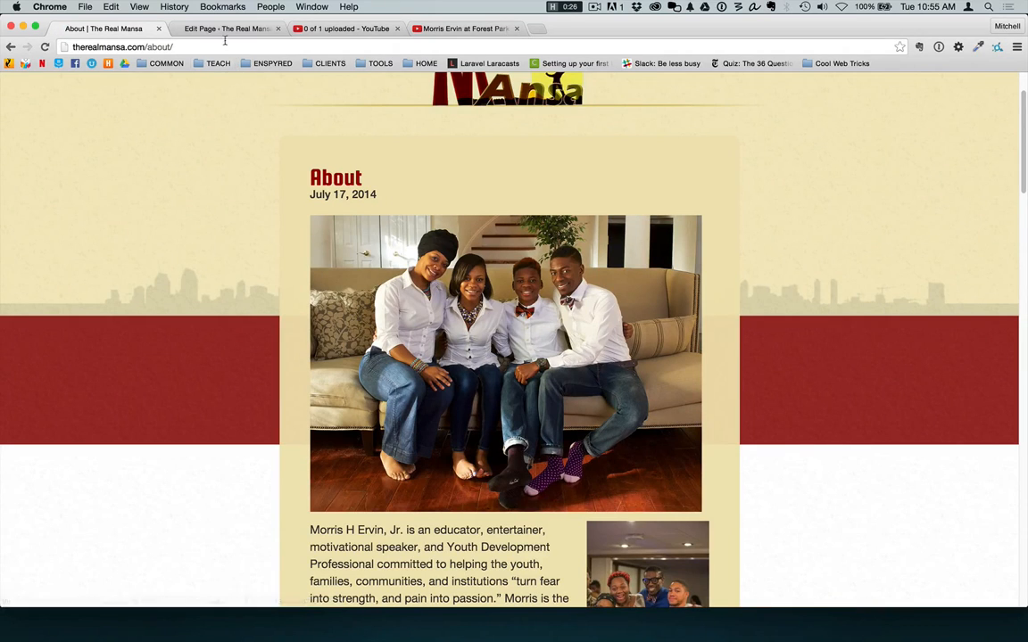
Open the WordPress posts list, and look through the live site's Blog, Programs and Engagements pages.
{"action": "left_click", "coordinate": [217, 29]}
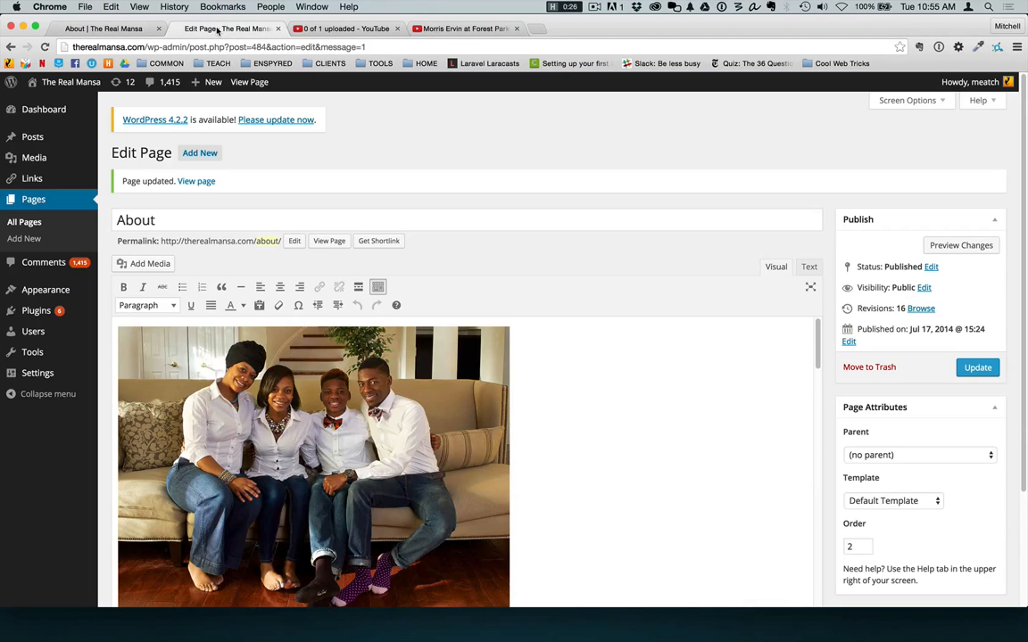
{"action": "left_click", "coordinate": [36, 138]}
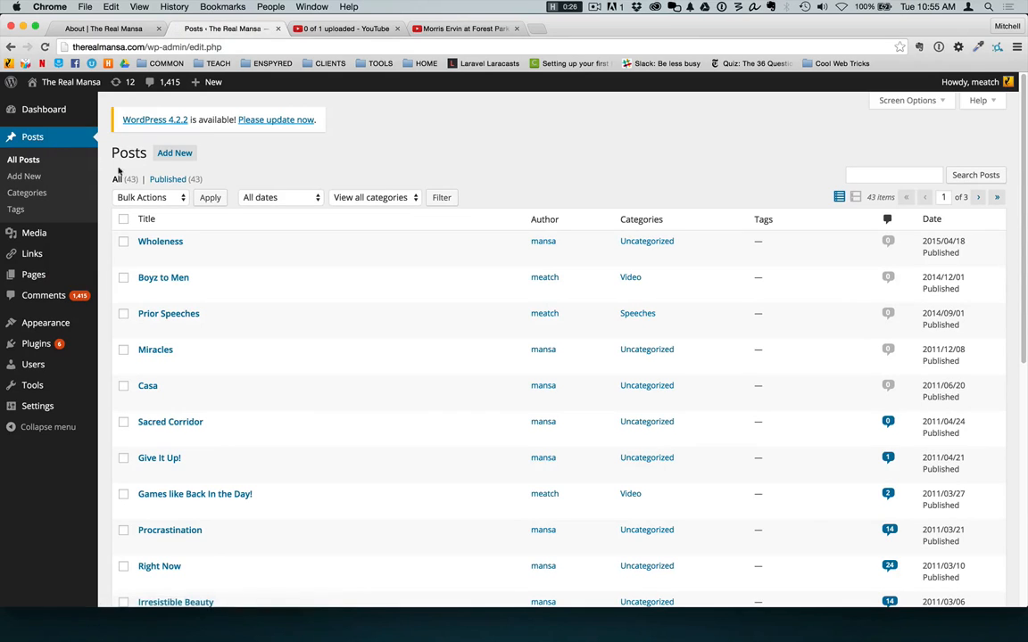
{"action": "left_click", "coordinate": [100, 30]}
{"action": "scroll", "coordinate": [319, 106], "scroll_direction": "up", "scroll_amount": 3}
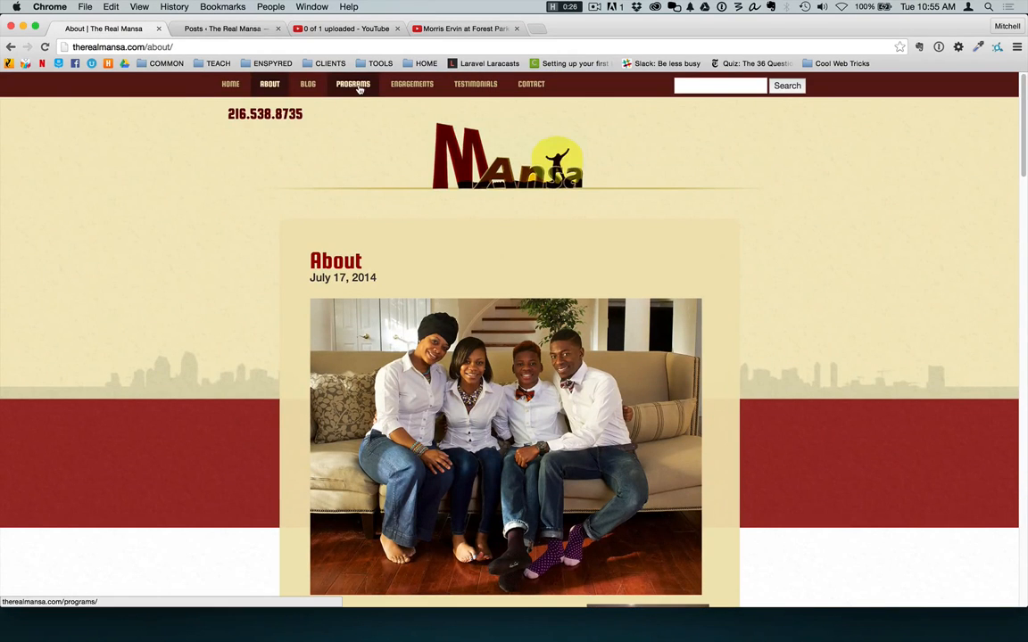
{"action": "left_click", "coordinate": [309, 84]}
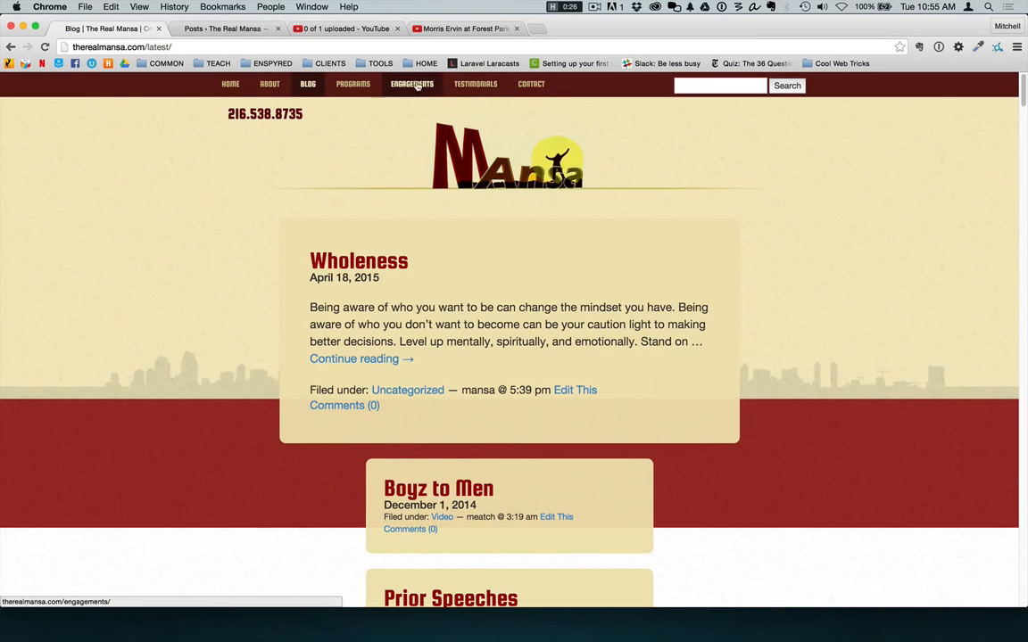
{"action": "left_click", "coordinate": [361, 85]}
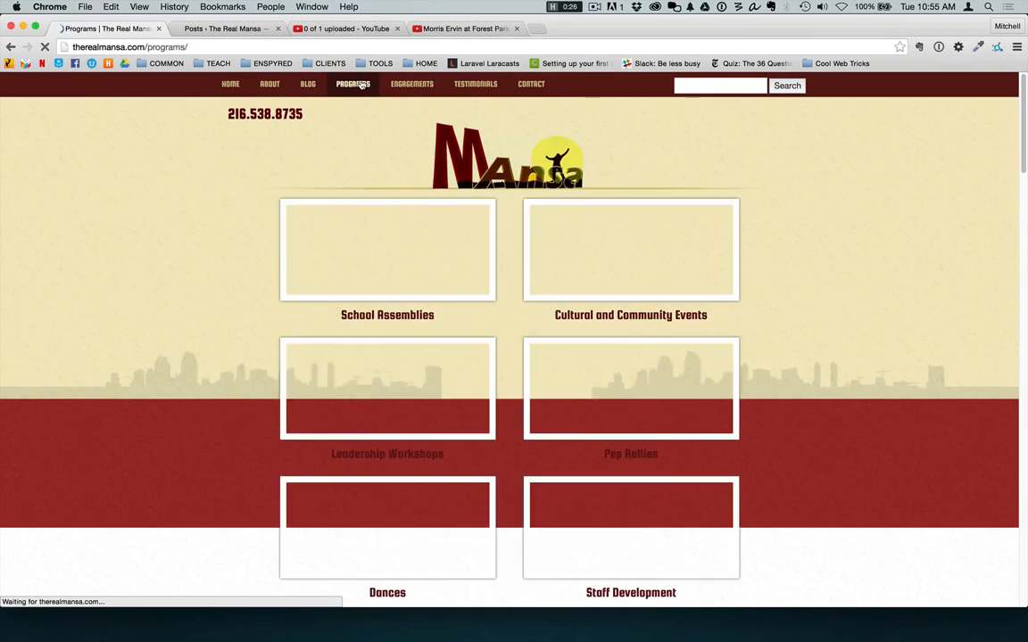
{"action": "left_click", "coordinate": [419, 85]}
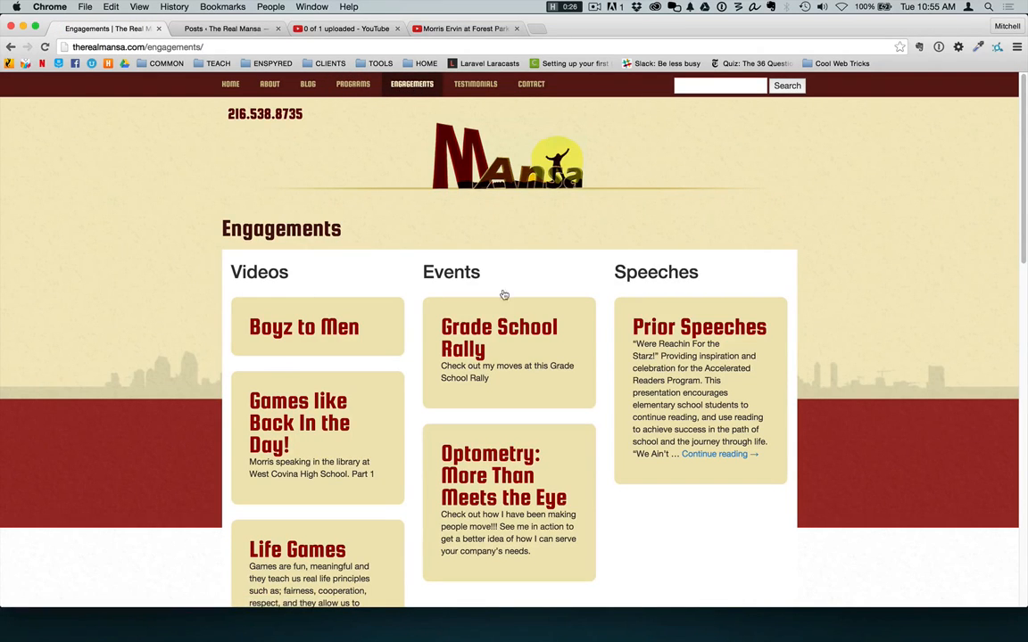
{"action": "left_click", "coordinate": [304, 86]}
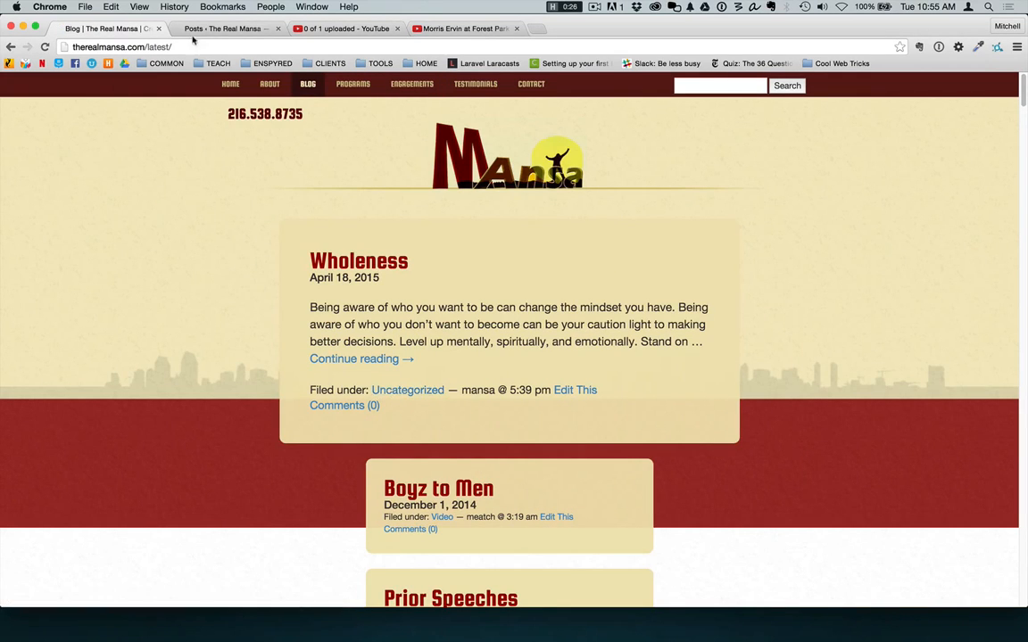
Create a new post titled "test 123" with the body text "fdfgsdfg whatever I want".
{"action": "left_click", "coordinate": [223, 29]}
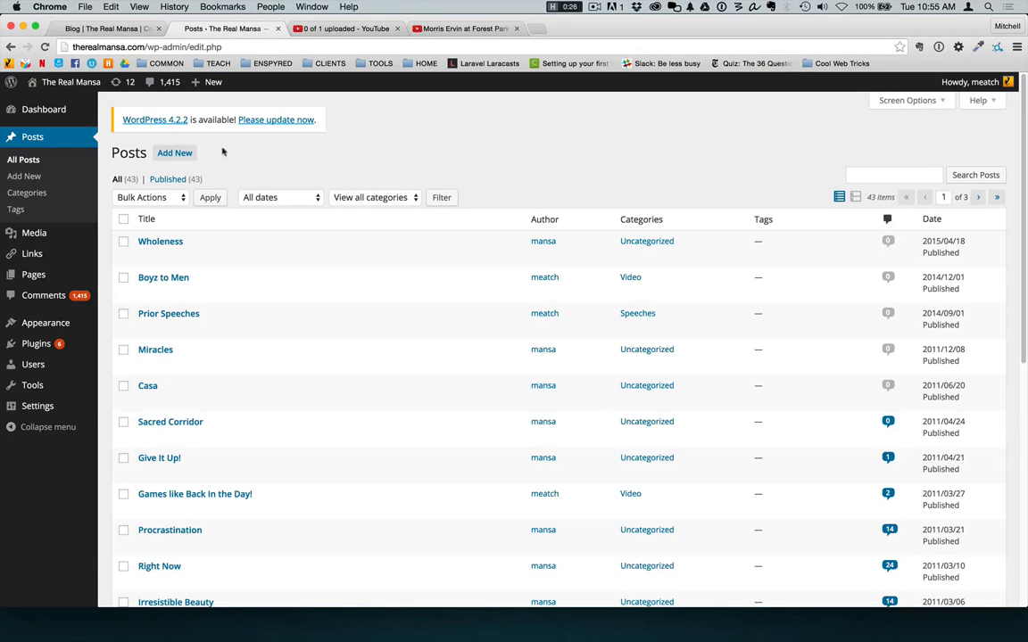
{"action": "left_click", "coordinate": [173, 153]}
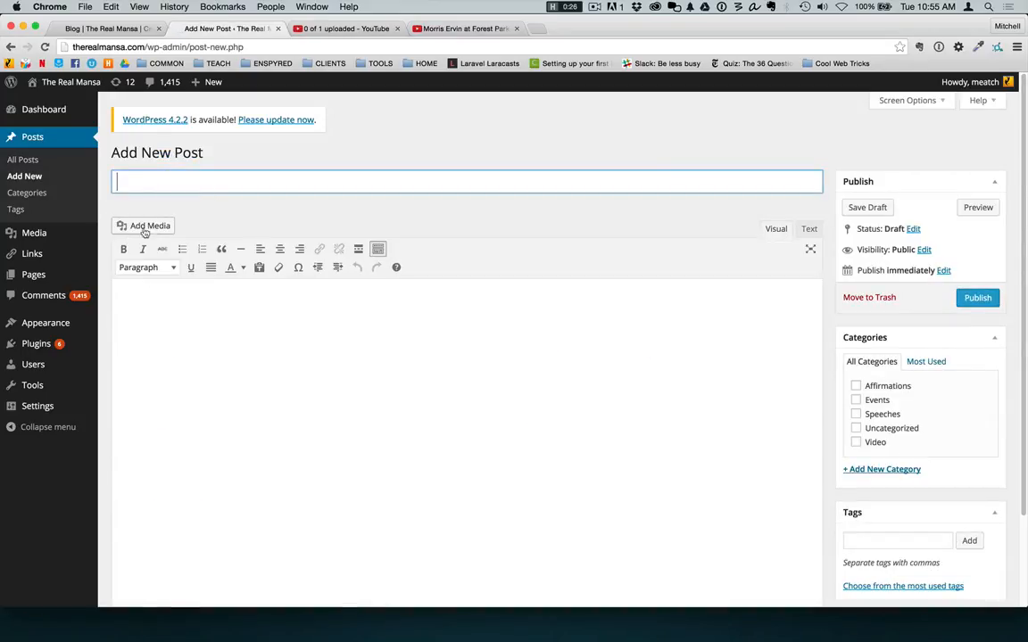
{"action": "type", "text": "test 123"}
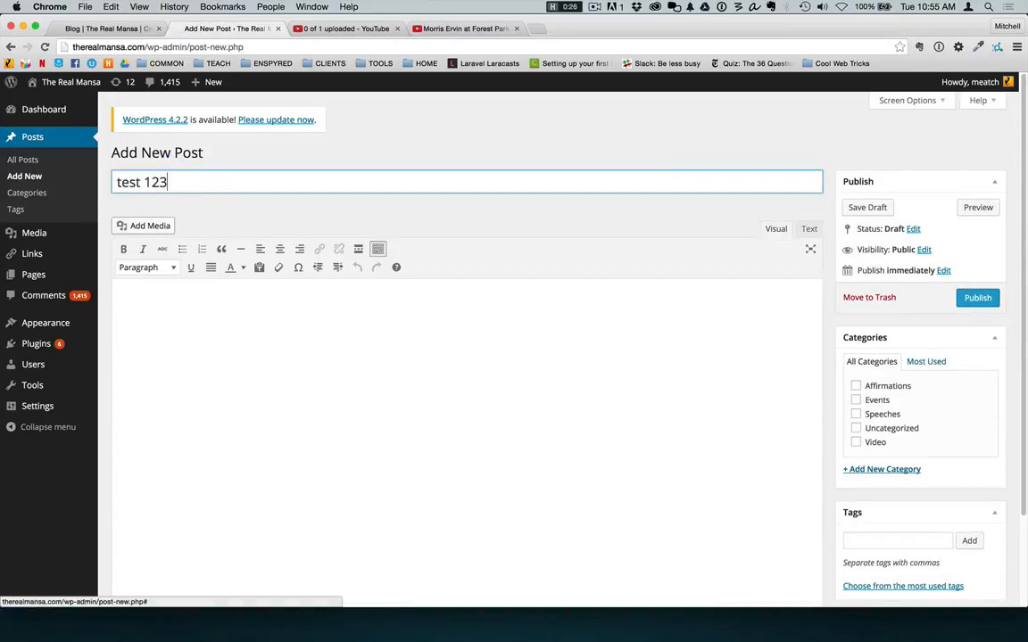
{"action": "left_click", "coordinate": [163, 378]}
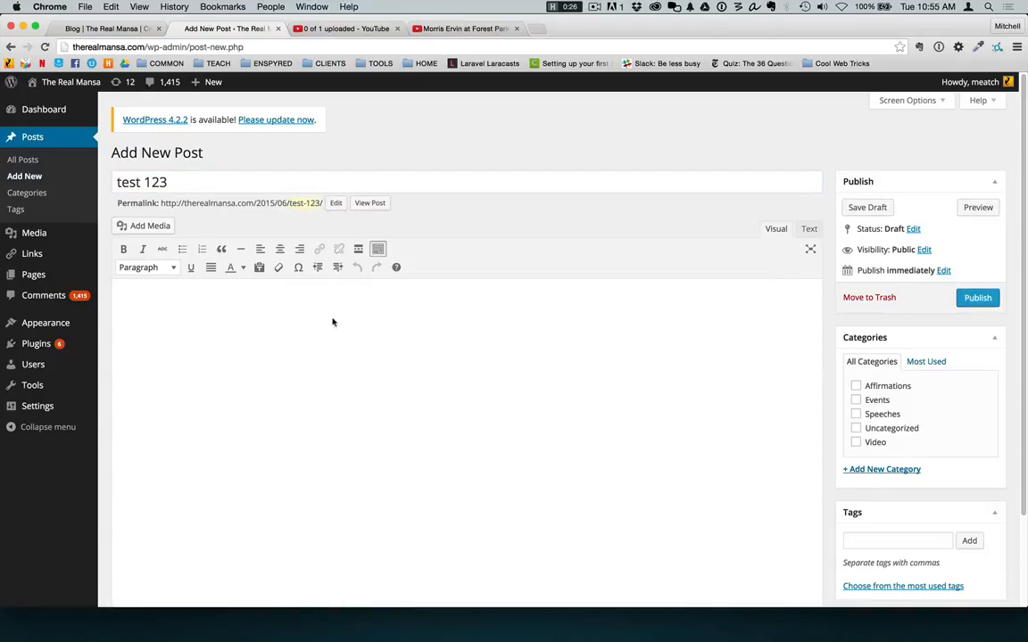
{"action": "type", "text": "fdfgsdfg whatever I w"}
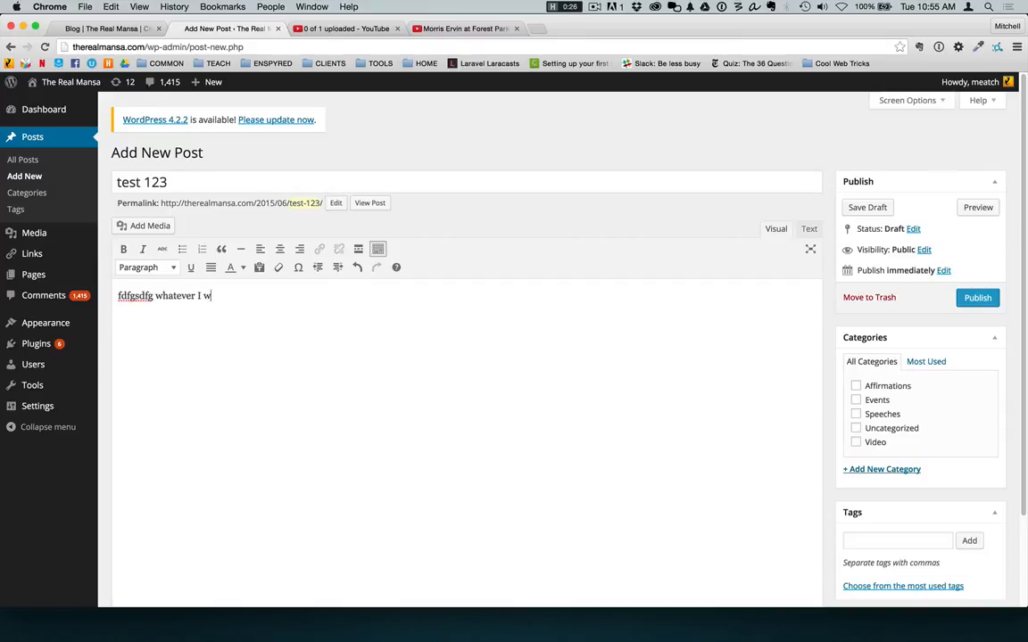
{"action": "type", "text": "ant"}
Format the word "whatever" in the post body as bold, italic and underlined.
{"action": "double_click", "coordinate": [174, 295]}
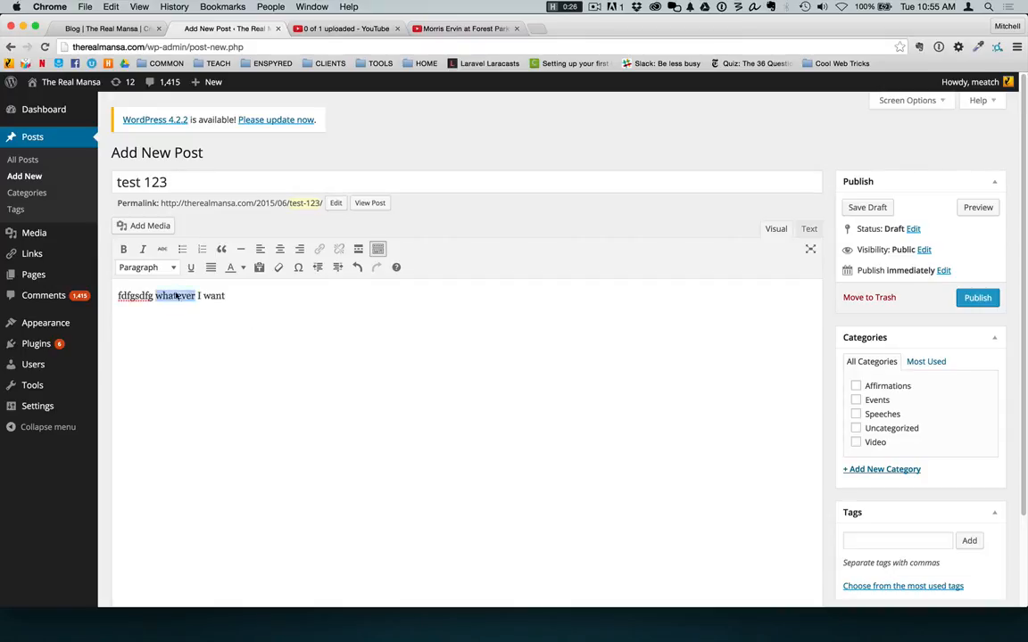
{"action": "left_click", "coordinate": [124, 250]}
{"action": "left_click", "coordinate": [143, 249]}
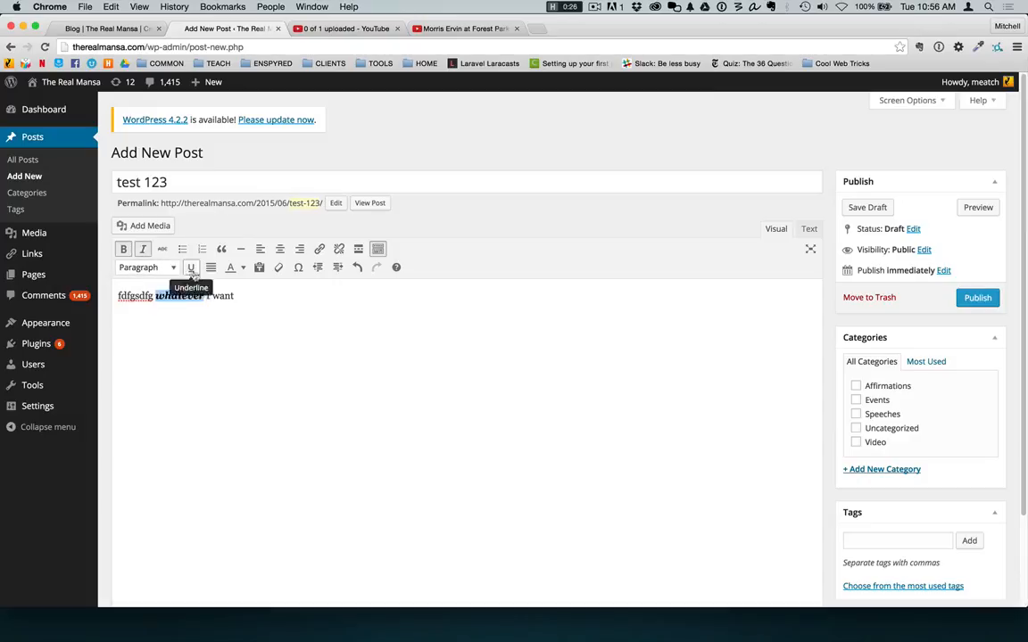
{"action": "left_click", "coordinate": [191, 268]}
Insert the 640 by 400 YouTube iframe embed code above the post's text in the HTML source, and publish the post.
{"action": "left_click", "coordinate": [214, 380]}
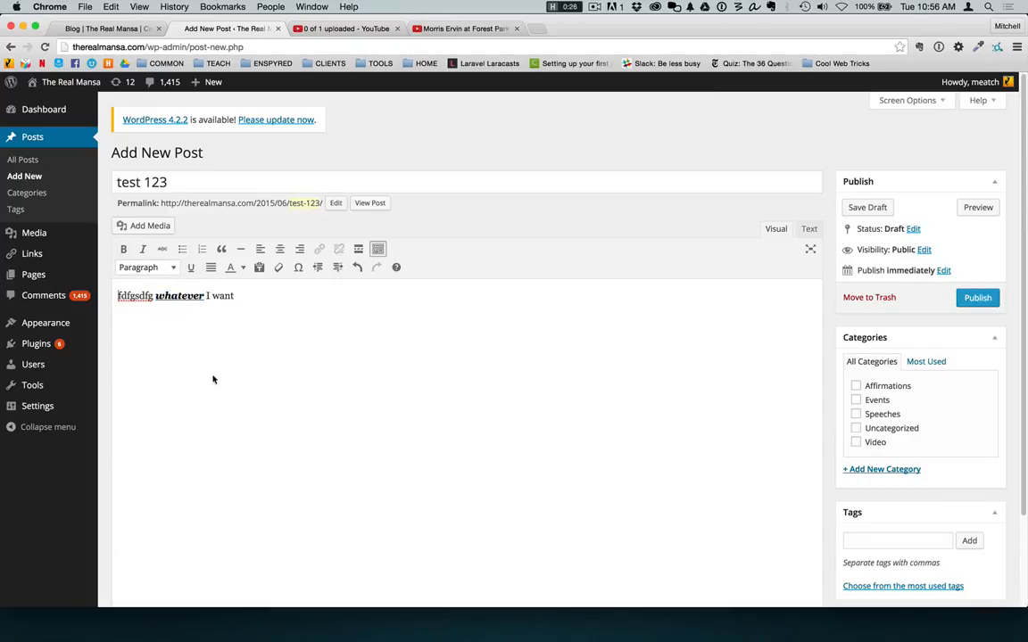
{"action": "key", "text": "Return"}
{"action": "left_click", "coordinate": [129, 290]}
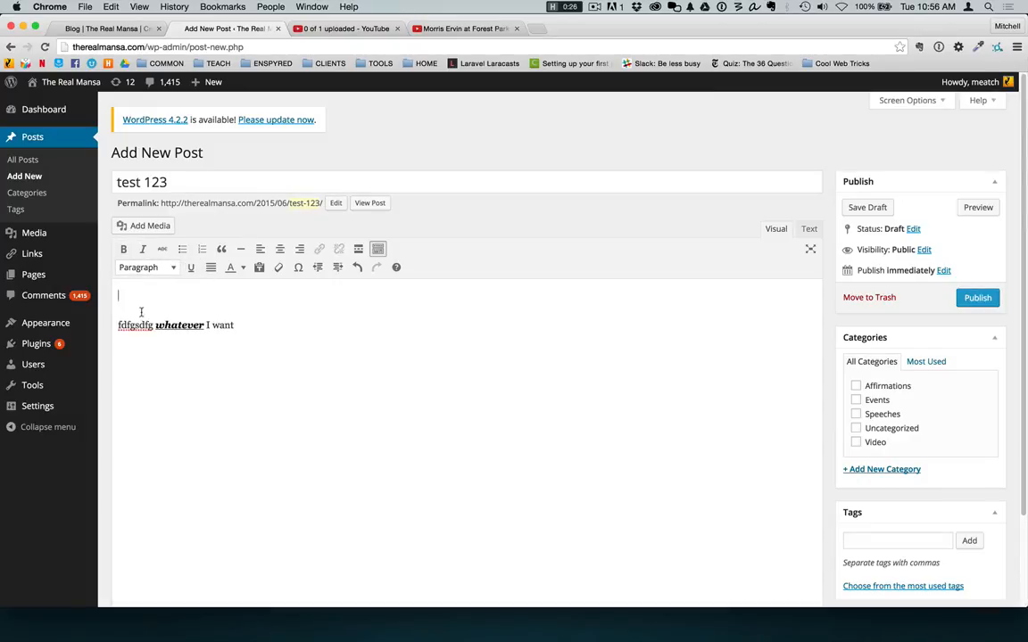
{"action": "left_click", "coordinate": [808, 228]}
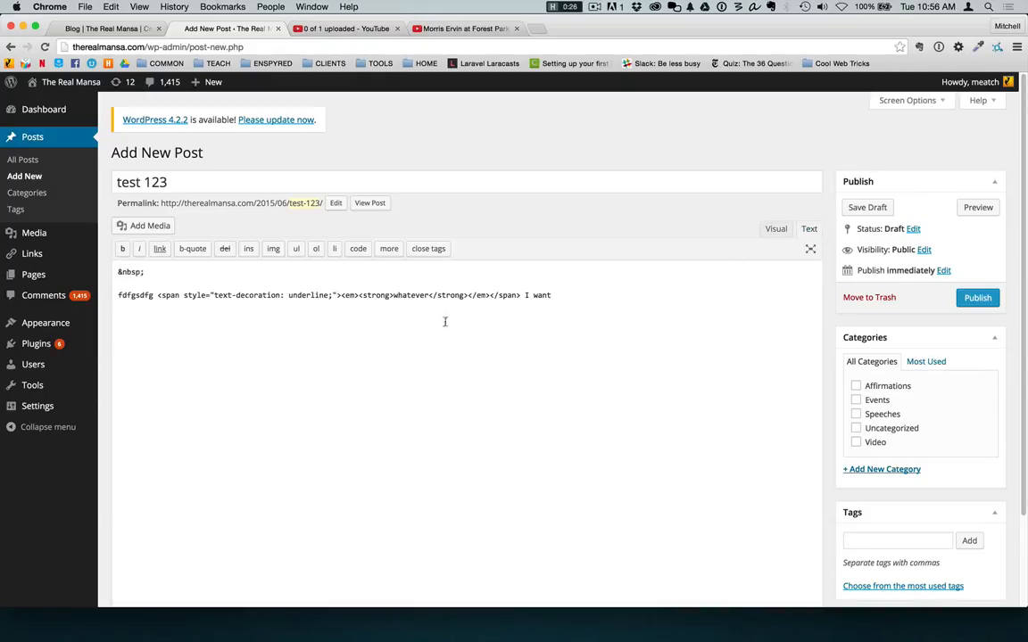
{"action": "left_click_drag", "start_coordinate": [146, 272], "coordinate": [99, 273]}
{"action": "type", "text": "<iframe width=\"640\" height=\"400\" src=\"https://www.youtube.com/embed/csPp1-wPu1s\" frameborder=\"0\" allowfullscreen></iframe>"}
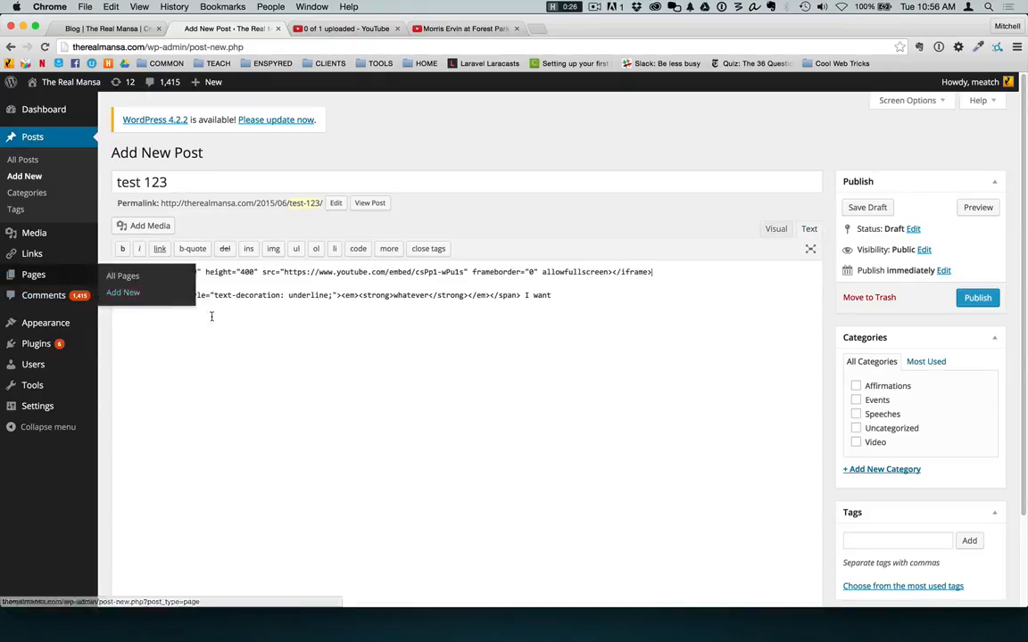
{"action": "double_click", "coordinate": [247, 273]}
{"action": "left_click", "coordinate": [977, 298]}
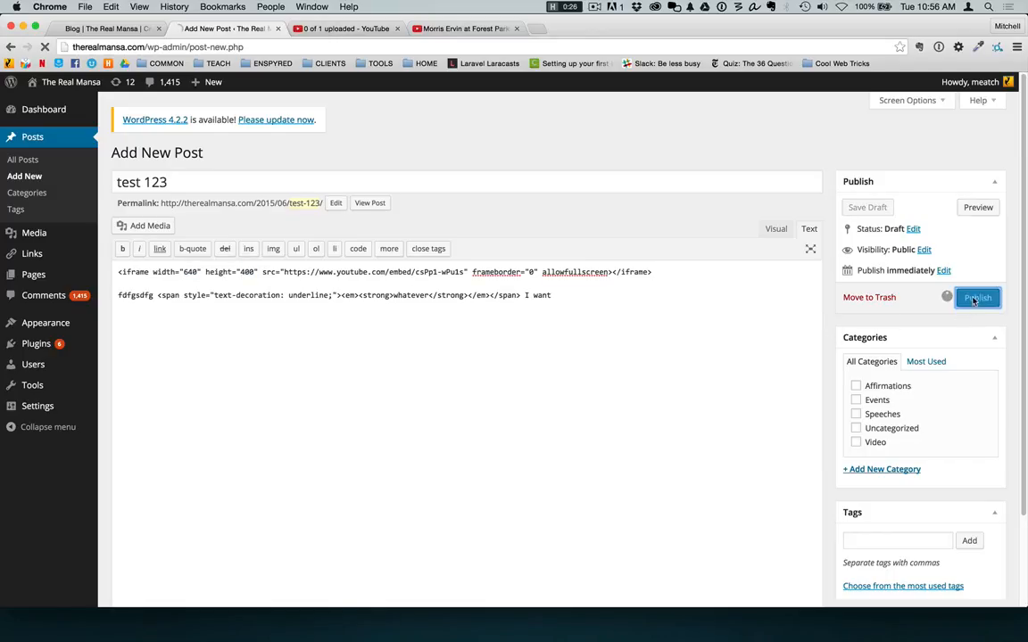
Refresh the live Blog page and open the "test 123" post to check its embedded video.
{"action": "left_click", "coordinate": [100, 29]}
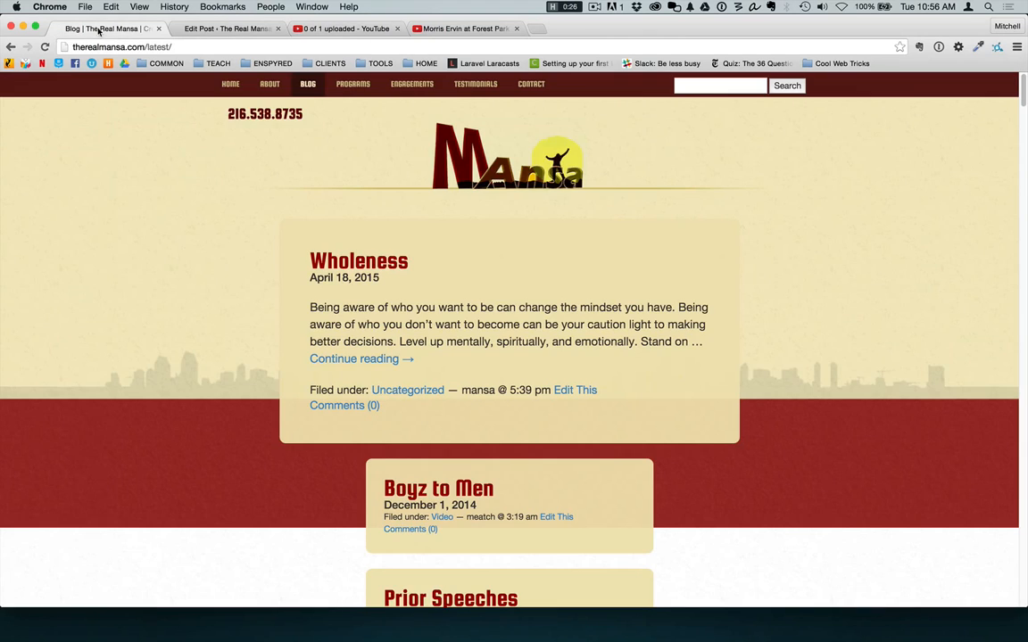
{"action": "left_click", "coordinate": [308, 84]}
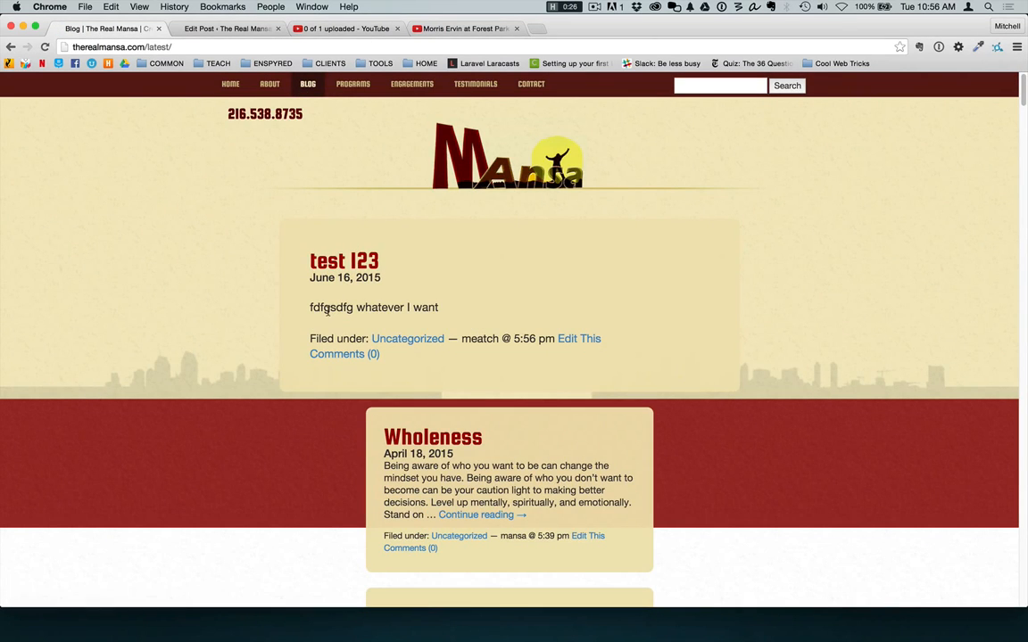
{"action": "left_click", "coordinate": [343, 266]}
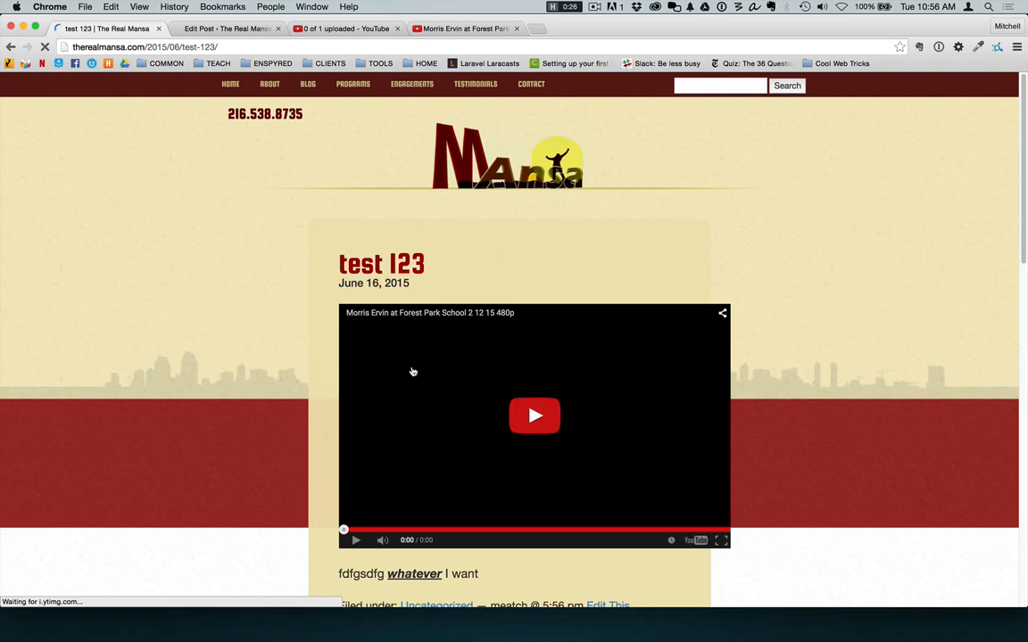
Set the embedded video's width to 500 and height to 300 in the "test 123" post's HTML, update the post, and reload it live.
{"action": "scroll", "coordinate": [633, 320], "scroll_direction": "down", "scroll_amount": 3}
{"action": "scroll", "coordinate": [543, 317], "scroll_direction": "up", "scroll_amount": 3}
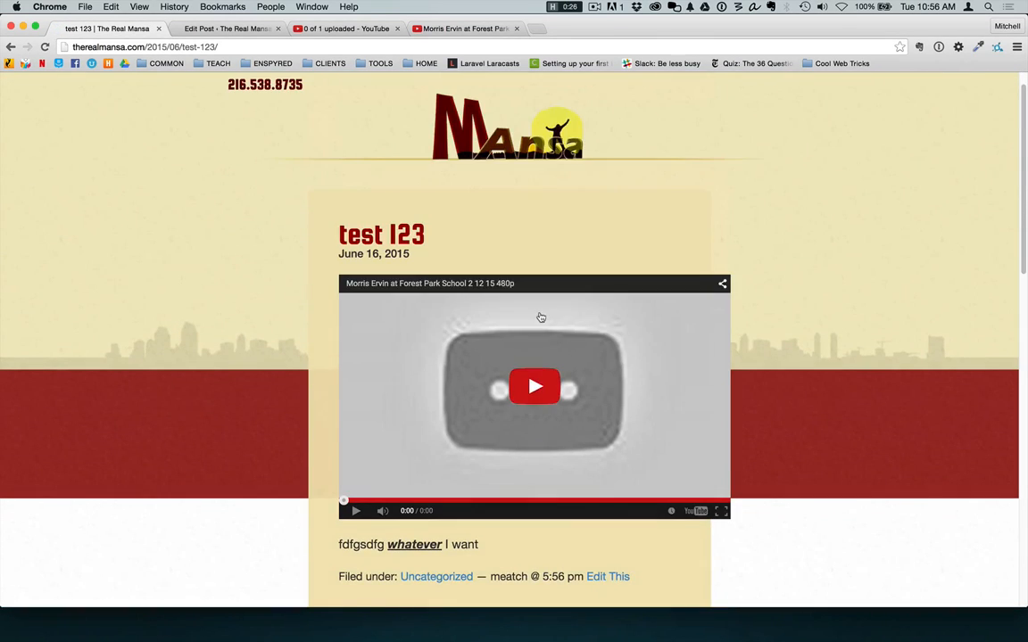
{"action": "left_click", "coordinate": [204, 28]}
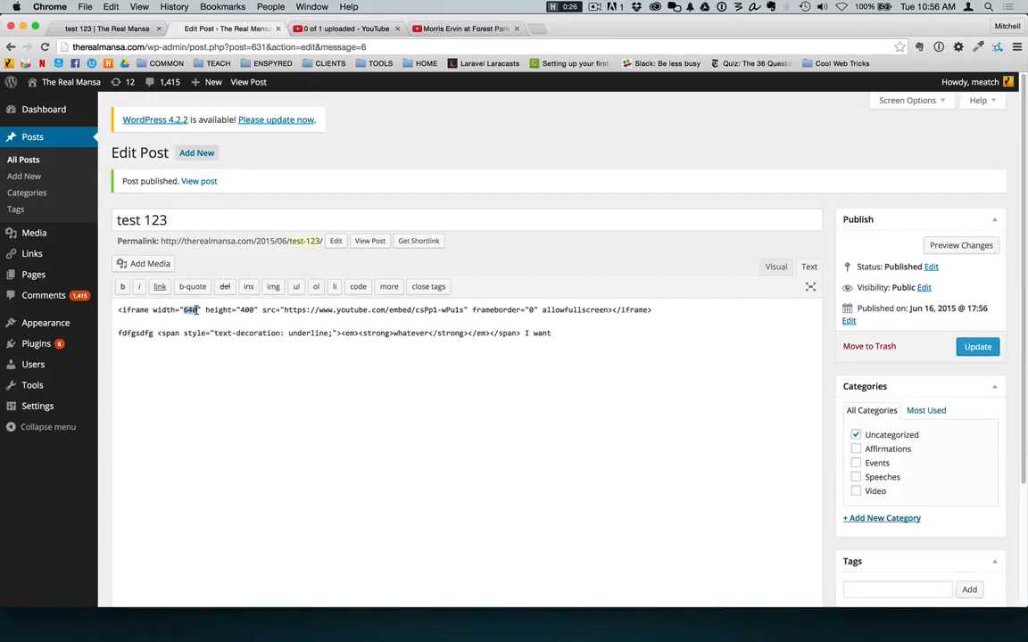
{"action": "type", "text": "500"}
{"action": "type", "text": "300"}
{"action": "left_click", "coordinate": [977, 347]}
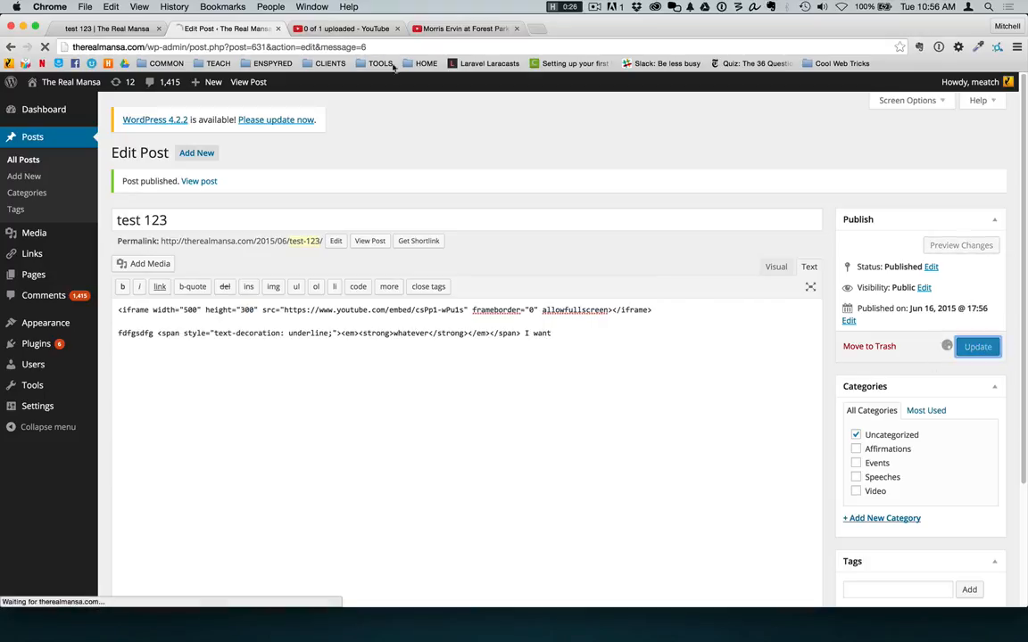
{"action": "left_click", "coordinate": [78, 29]}
{"action": "left_click", "coordinate": [44, 46]}
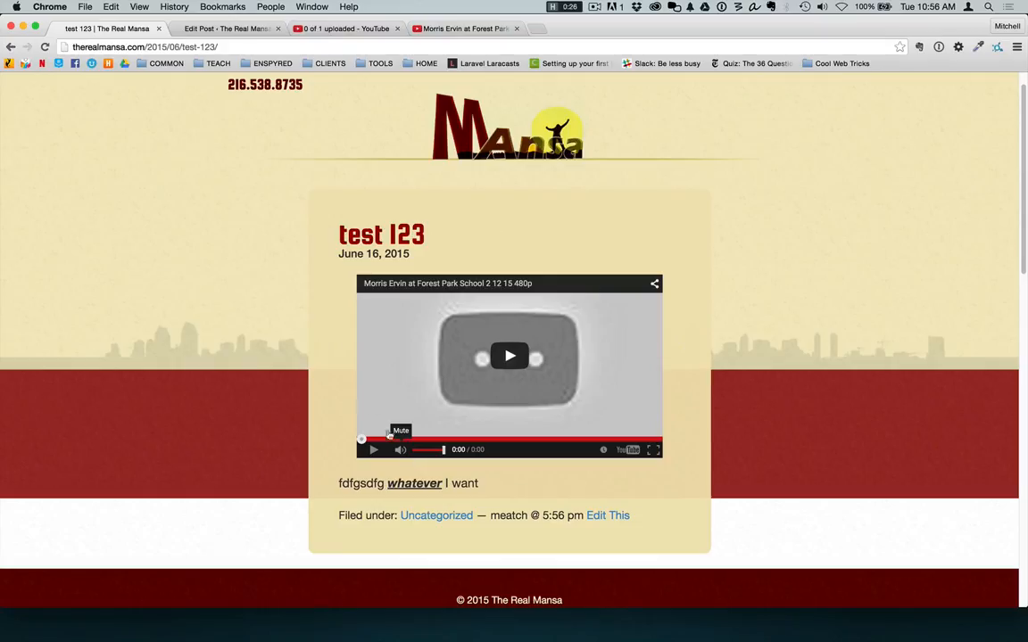
Move the "test 123" post to the trash and reload the live Blog page.
{"action": "left_click", "coordinate": [207, 29]}
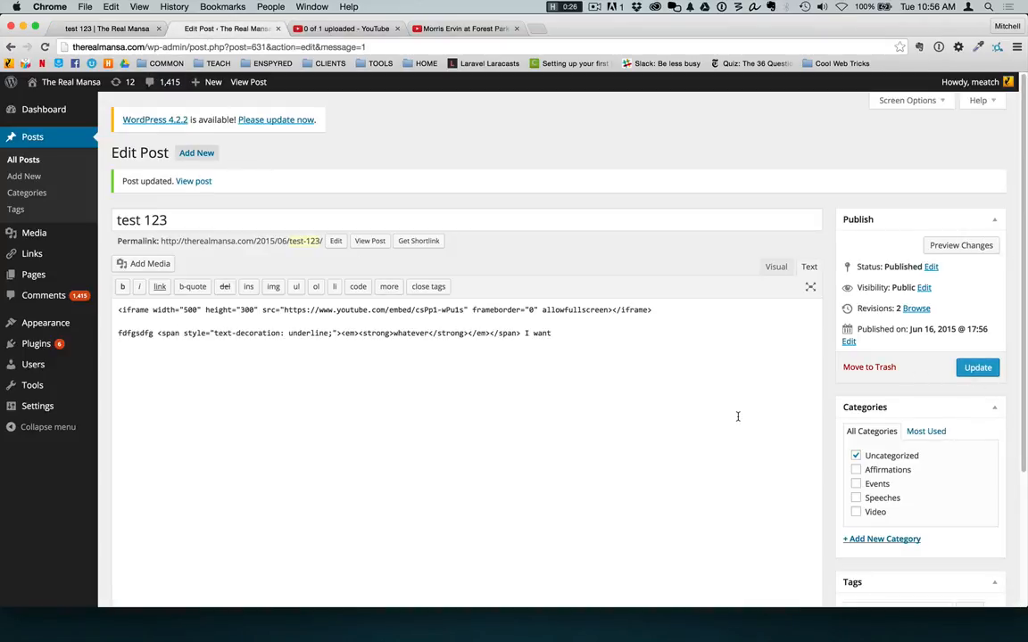
{"action": "scroll", "coordinate": [428, 313], "scroll_direction": "down", "scroll_amount": 5}
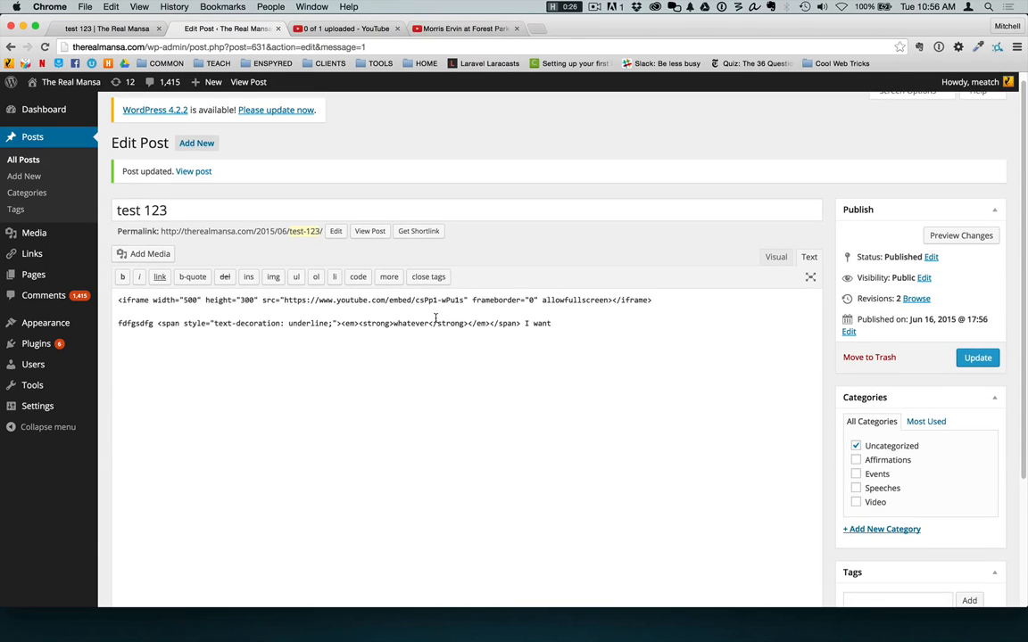
{"action": "scroll", "coordinate": [459, 335], "scroll_direction": "up", "scroll_amount": 5}
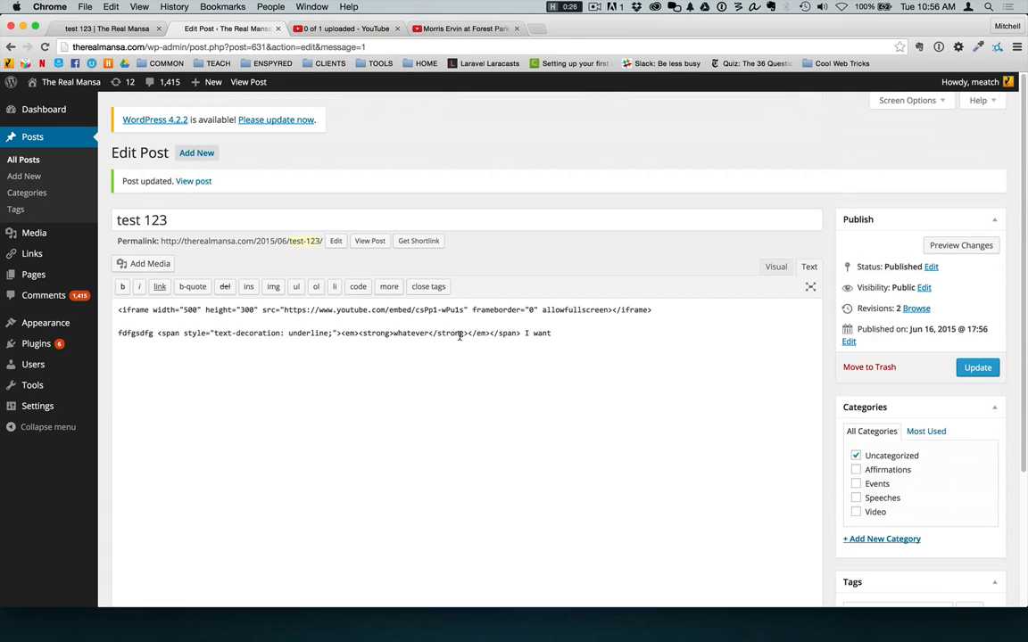
{"action": "left_click", "coordinate": [868, 367]}
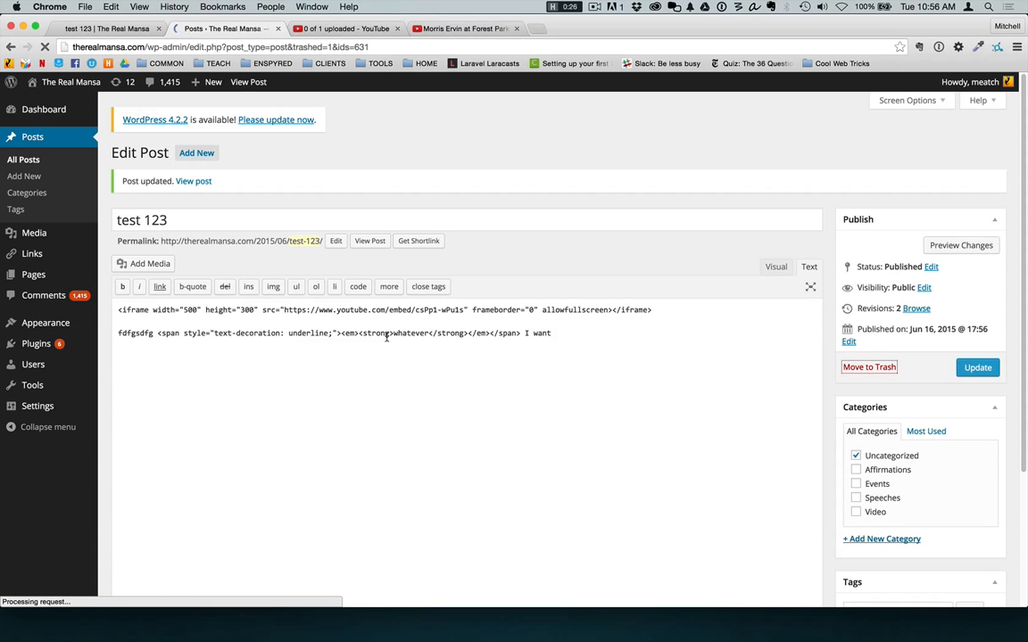
{"action": "left_click", "coordinate": [106, 28]}
{"action": "left_click", "coordinate": [11, 47]}
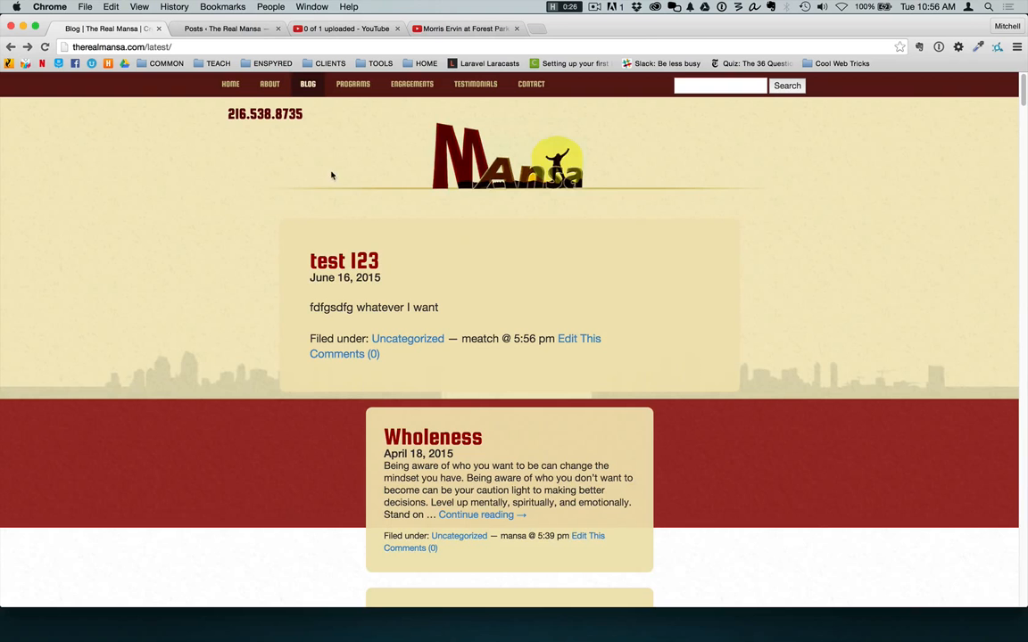
{"action": "left_click", "coordinate": [44, 46]}
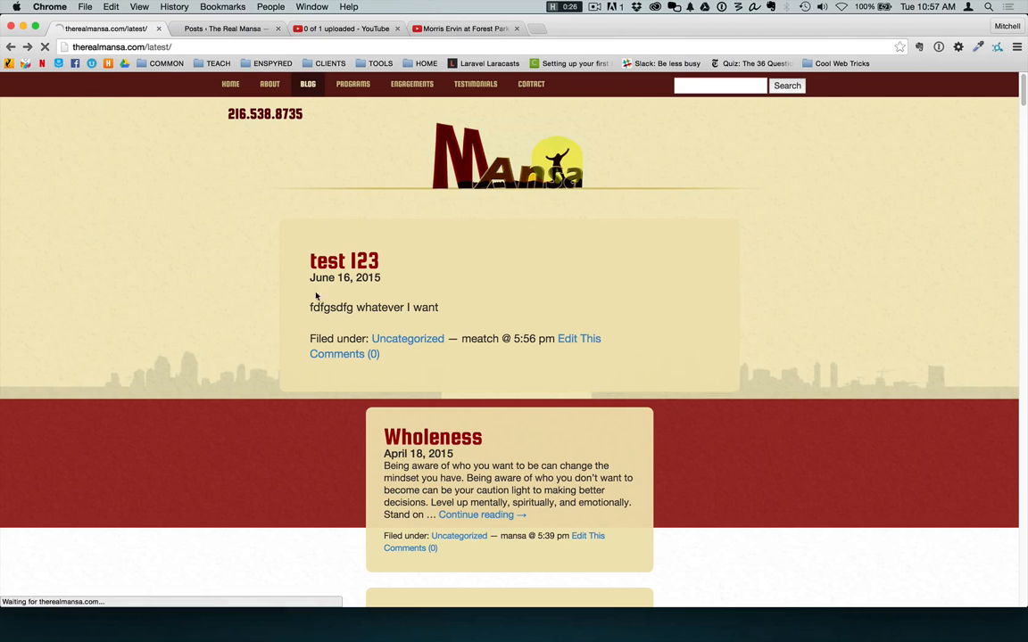
Open the existing "Boyz to Men" post for editing and compare its video embed in the visual and HTML views.
{"action": "left_click", "coordinate": [212, 29]}
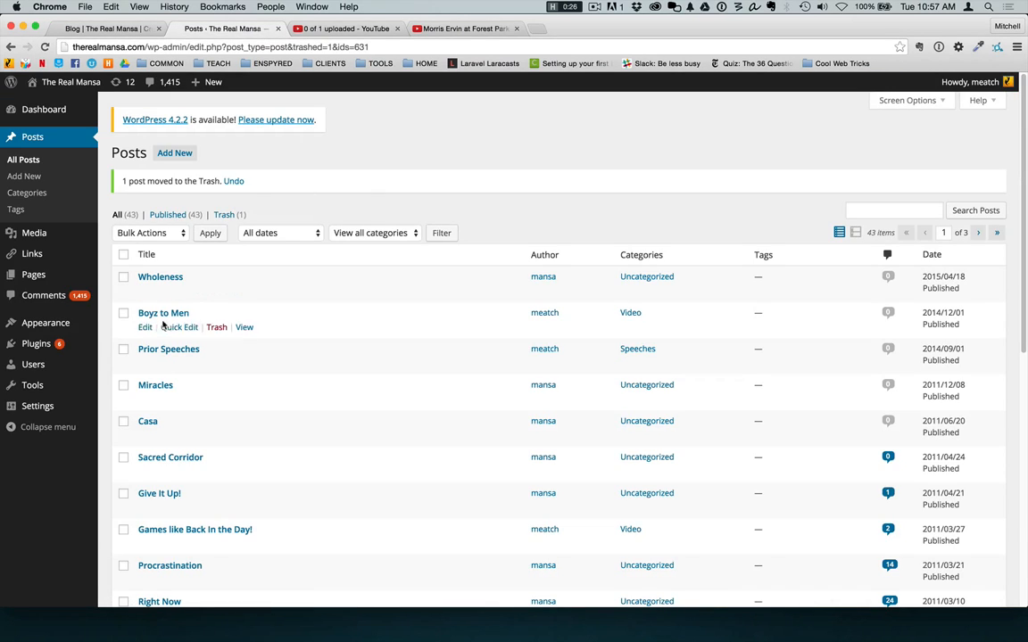
{"action": "left_click", "coordinate": [144, 327]}
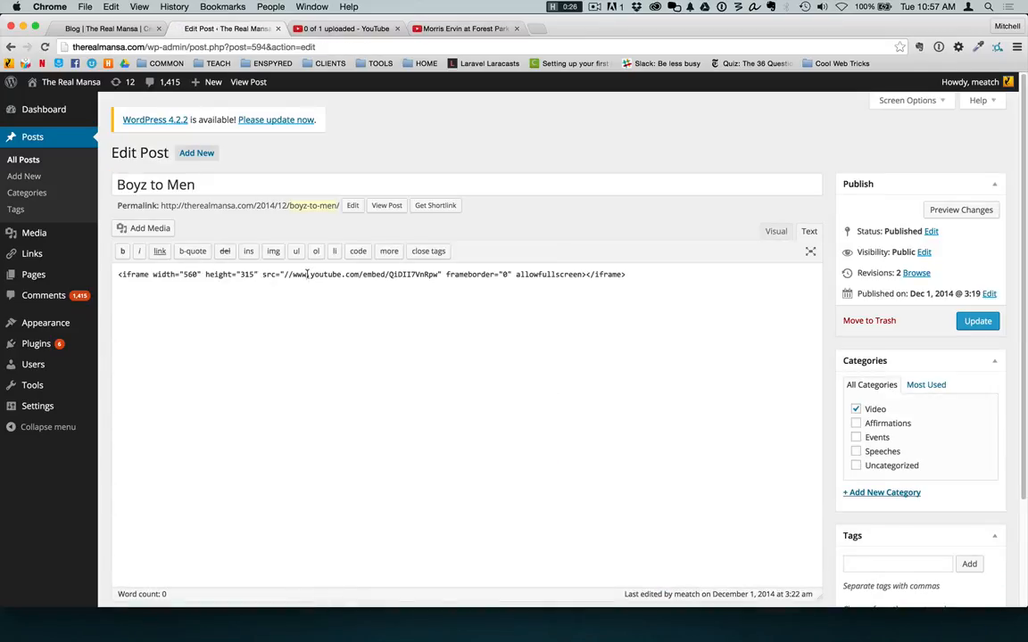
{"action": "triple_click", "coordinate": [308, 275]}
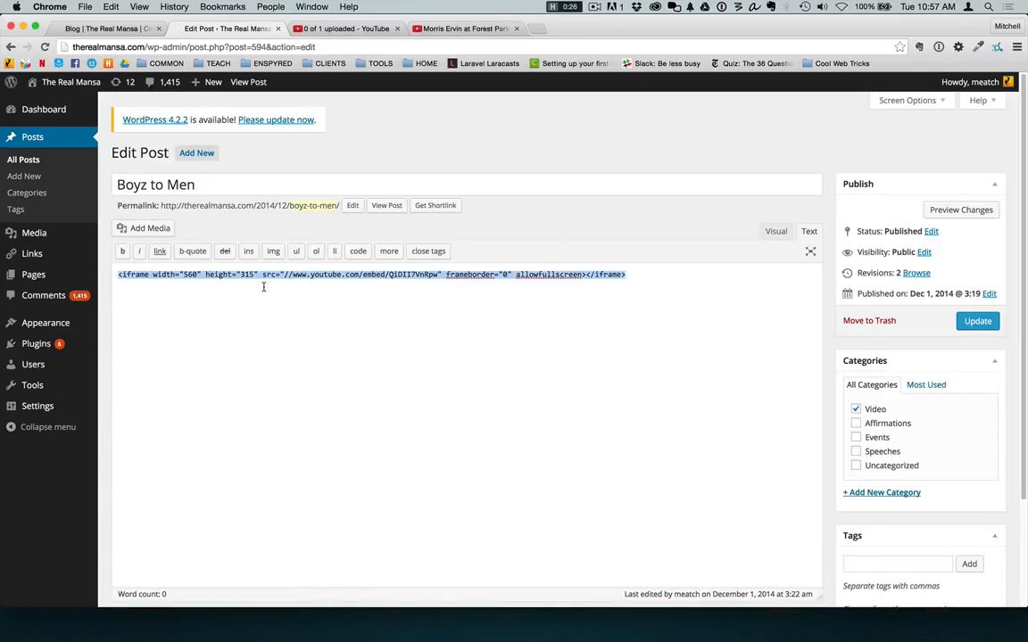
{"action": "left_click", "coordinate": [778, 232]}
{"action": "left_click", "coordinate": [810, 232]}
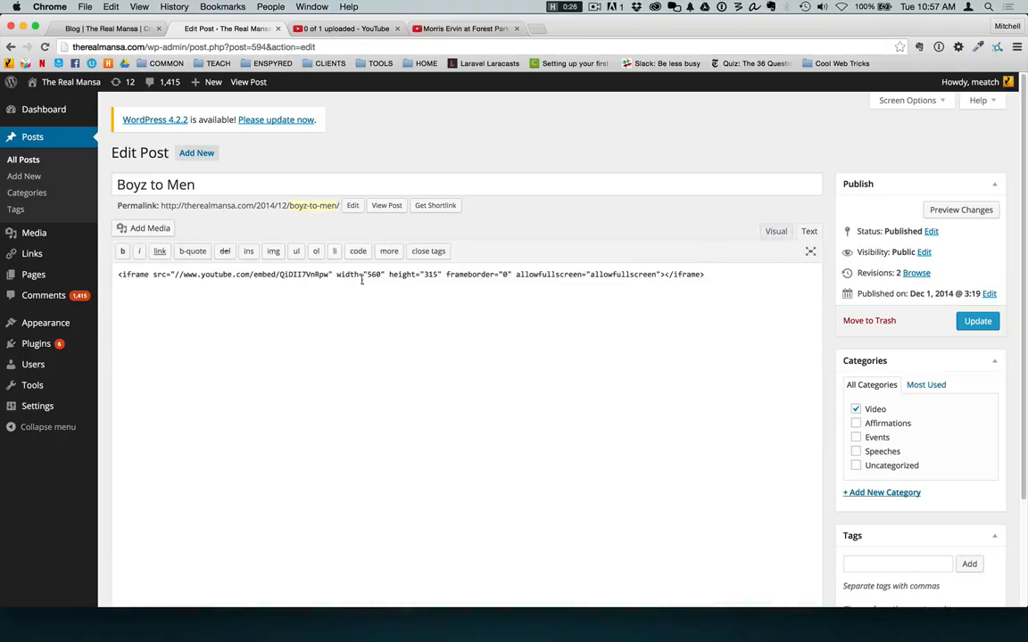
Enlarge the video placeholder in the "Boyz to Men" visual editor to about 656 by 369 and check the dimensions in the HTML.
{"action": "left_click", "coordinate": [775, 232]}
{"action": "left_click", "coordinate": [171, 333]}
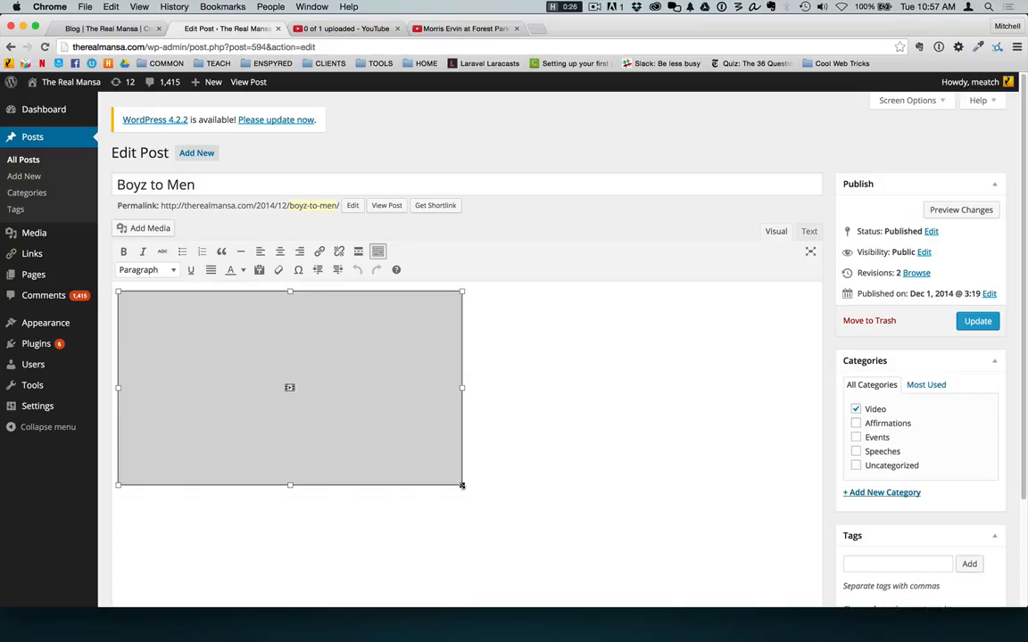
{"action": "left_click_drag", "start_coordinate": [461, 485], "coordinate": [553, 521]}
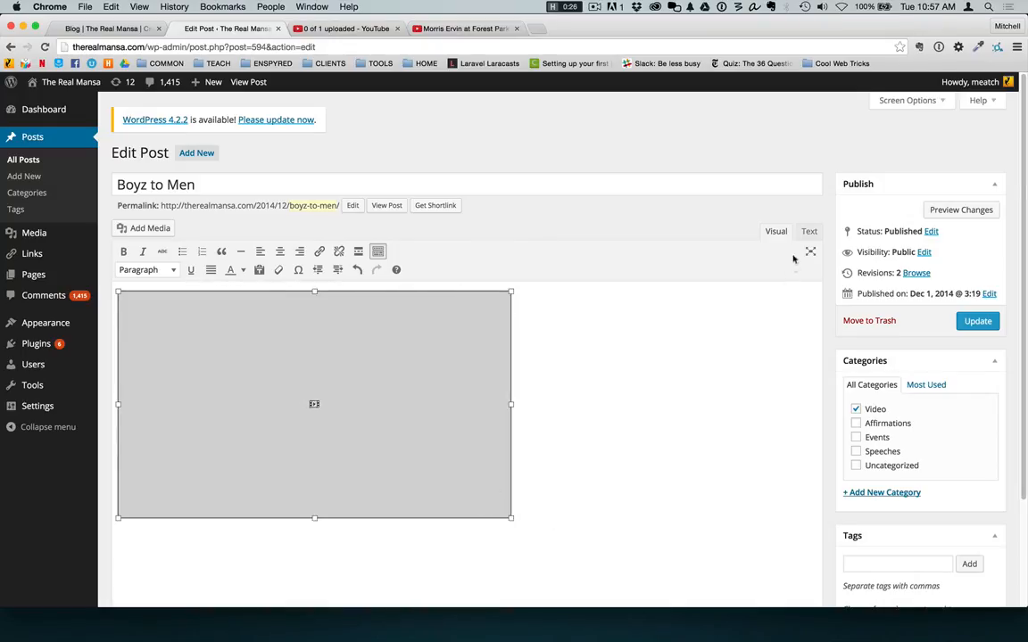
{"action": "left_click", "coordinate": [808, 231]}
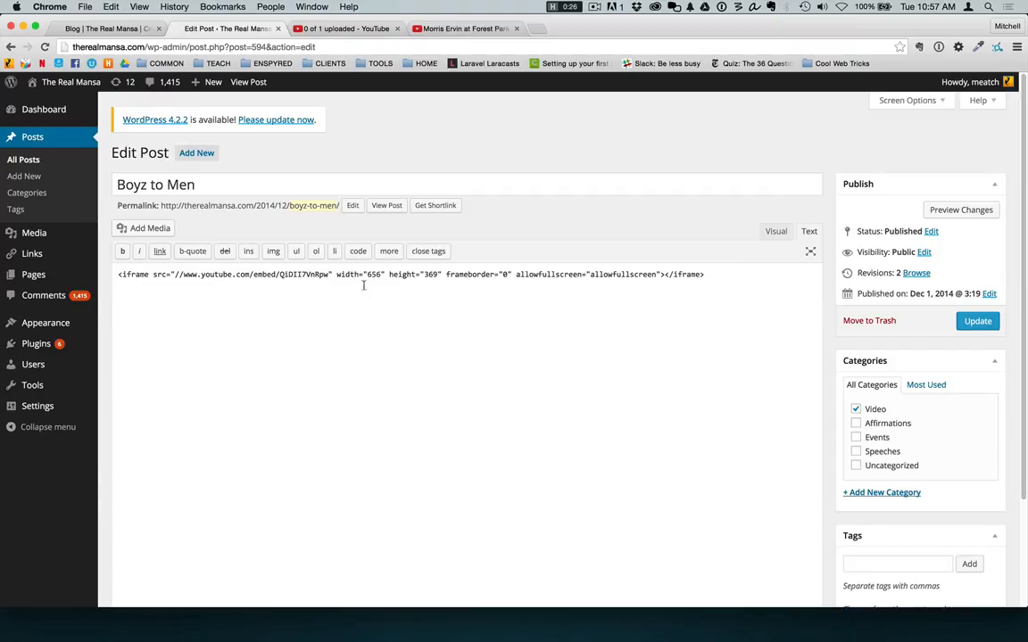
{"action": "left_click", "coordinate": [775, 231]}
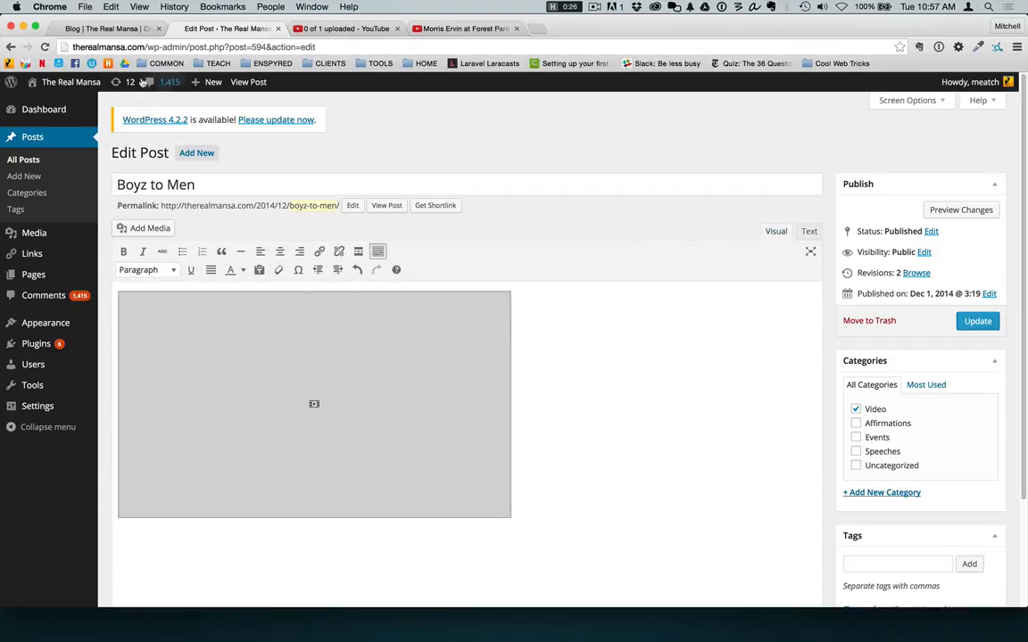
Open the "Boyz to Men" post from the live Blog page to view its embedded video.
{"action": "left_click", "coordinate": [103, 28]}
{"action": "scroll", "coordinate": [182, 348], "scroll_direction": "down", "scroll_amount": 1}
{"action": "scroll", "coordinate": [182, 348], "scroll_direction": "down", "scroll_amount": 2}
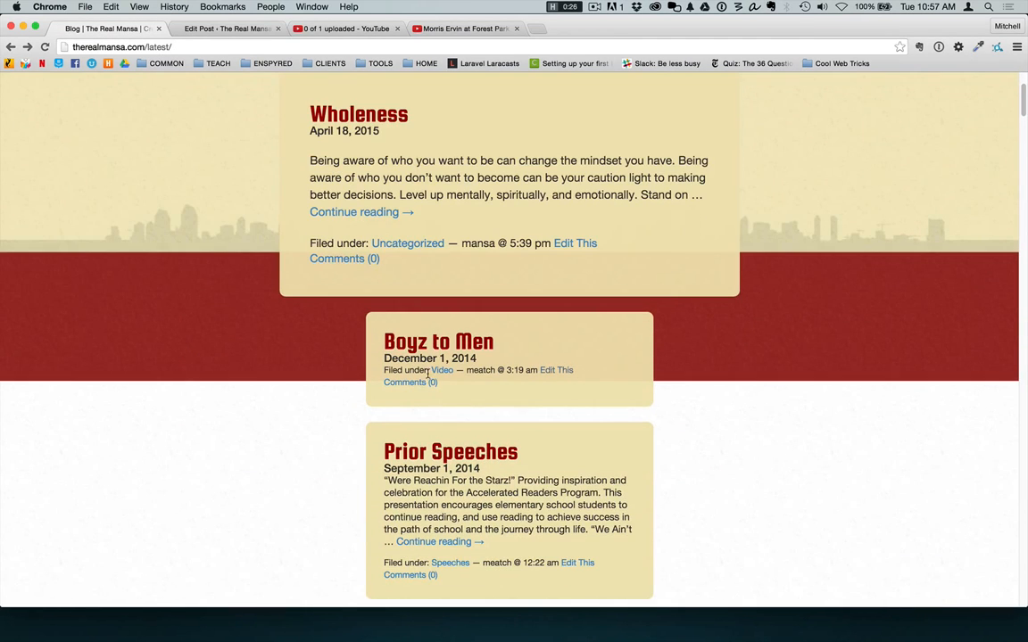
{"action": "left_click", "coordinate": [389, 337]}
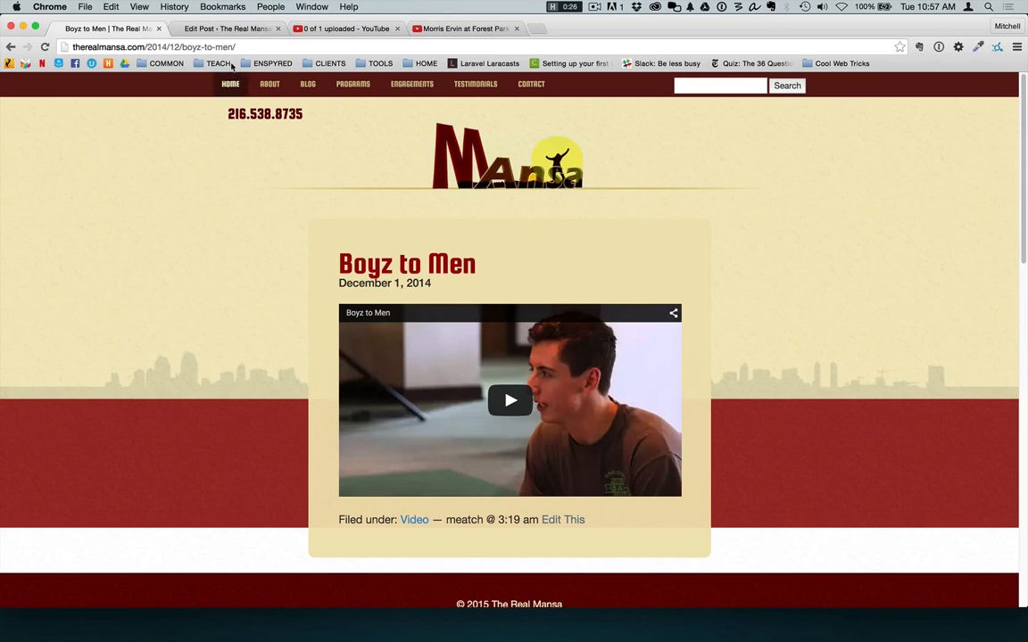
Shrink the video placeholder in the "Boyz to Men" editor to just under half its width, update the post, and delete the larger duplicate placeholder.
{"action": "left_click", "coordinate": [214, 29]}
{"action": "left_click", "coordinate": [507, 515]}
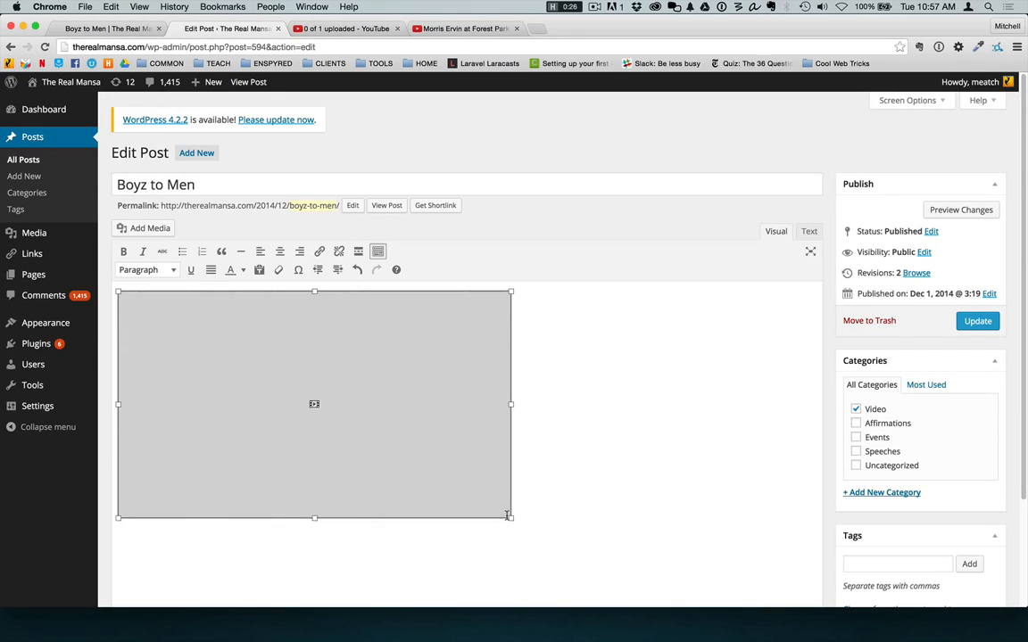
{"action": "left_click_drag", "start_coordinate": [510, 518], "coordinate": [614, 522]}
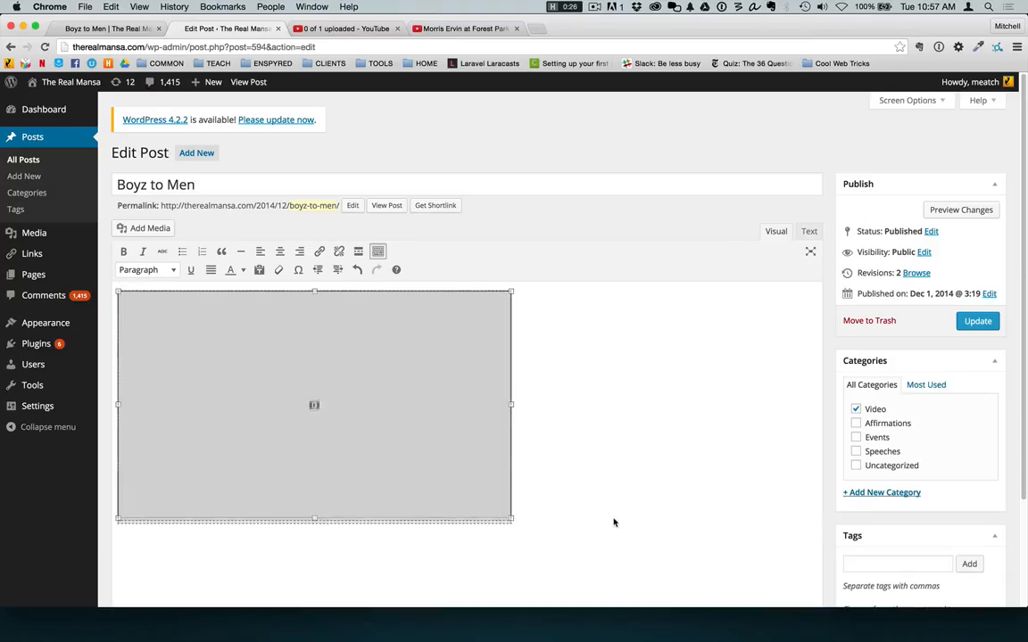
{"action": "left_click_drag", "start_coordinate": [511, 520], "coordinate": [280, 426]}
{"action": "left_click", "coordinate": [978, 321]}
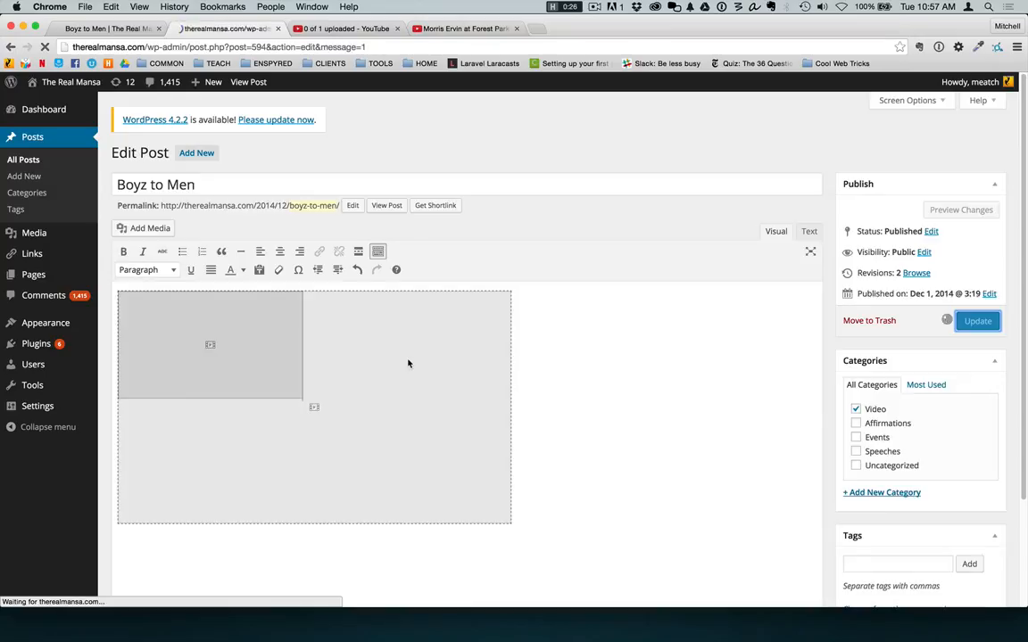
{"action": "left_click", "coordinate": [351, 486]}
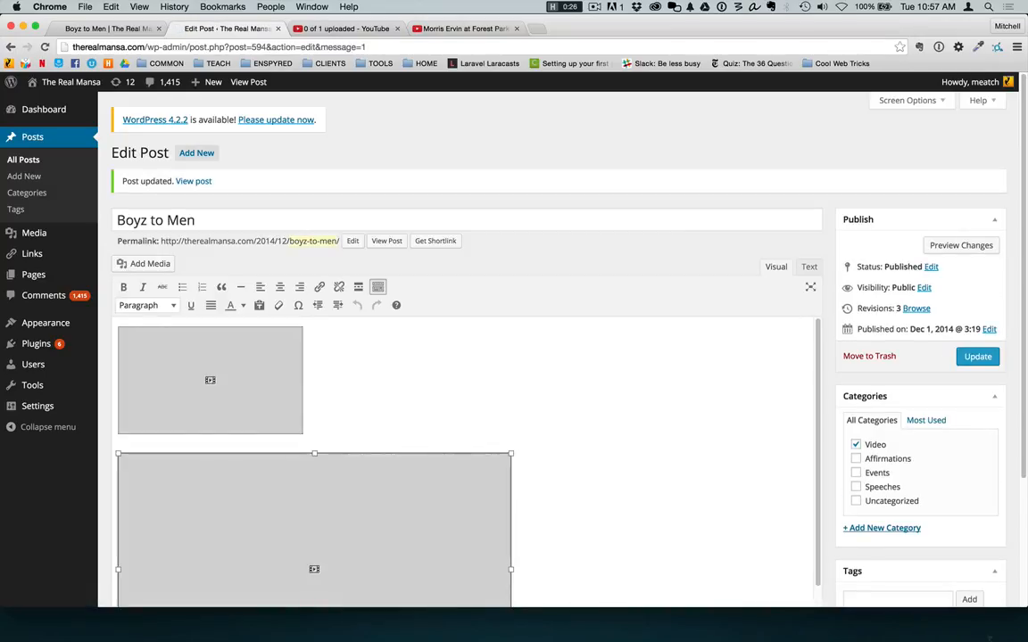
{"action": "key", "text": "Delete"}
Enlarge the remaining video placeholder to about one and a half times its size, update the post, and reload the live post.
{"action": "left_click", "coordinate": [288, 376]}
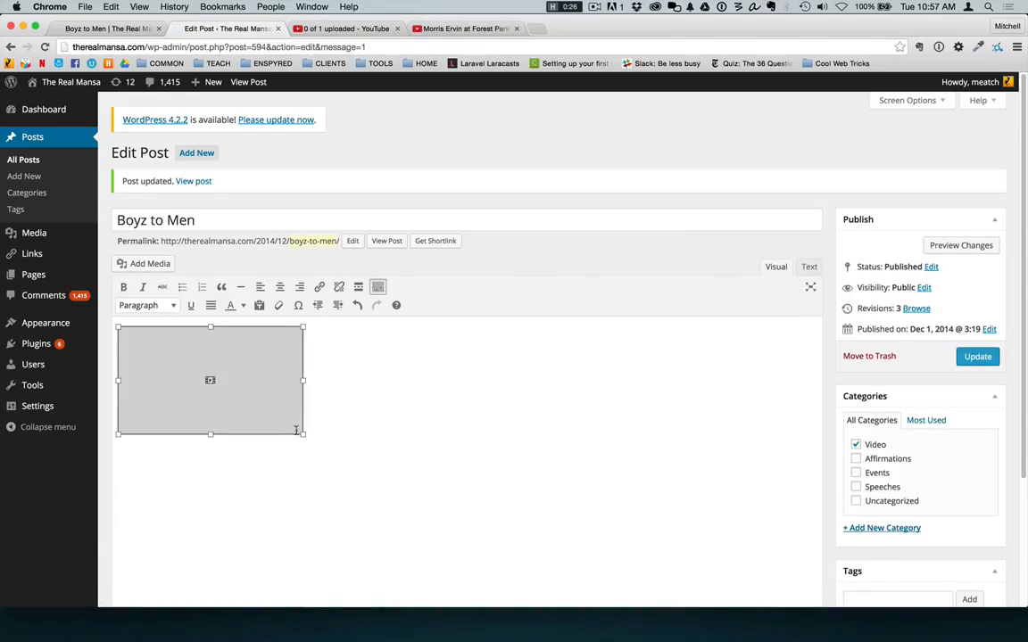
{"action": "left_click_drag", "start_coordinate": [303, 435], "coordinate": [393, 487]}
{"action": "left_click", "coordinate": [978, 356]}
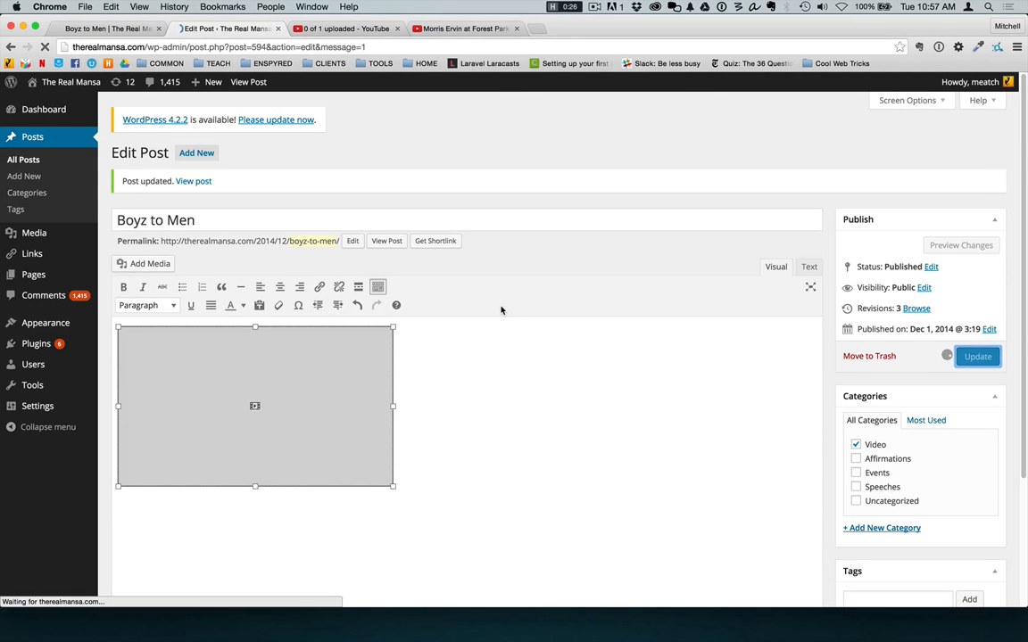
{"action": "left_click", "coordinate": [80, 28]}
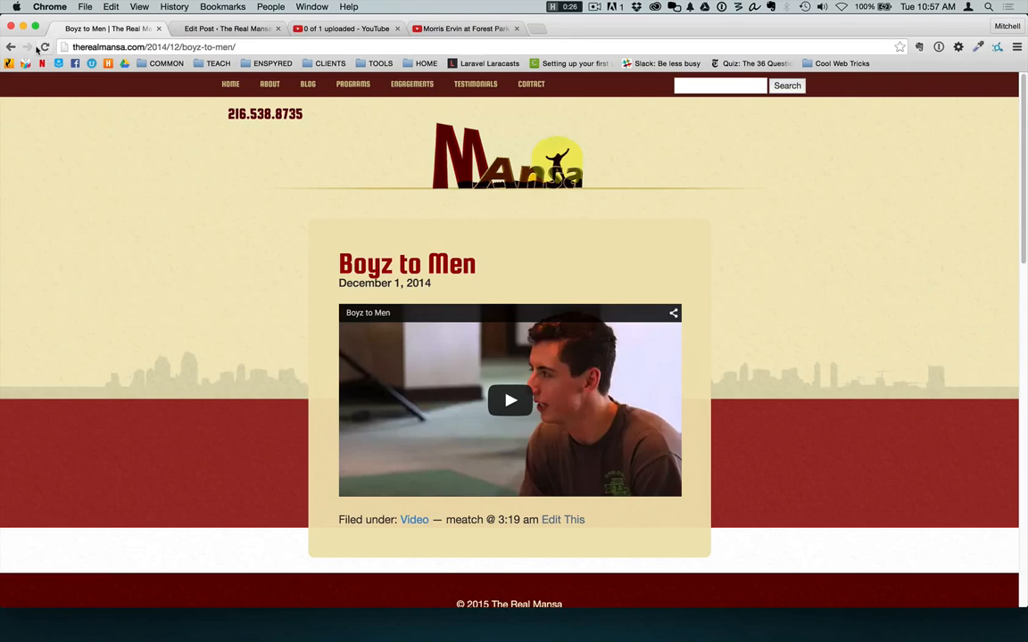
{"action": "left_click", "coordinate": [43, 46]}
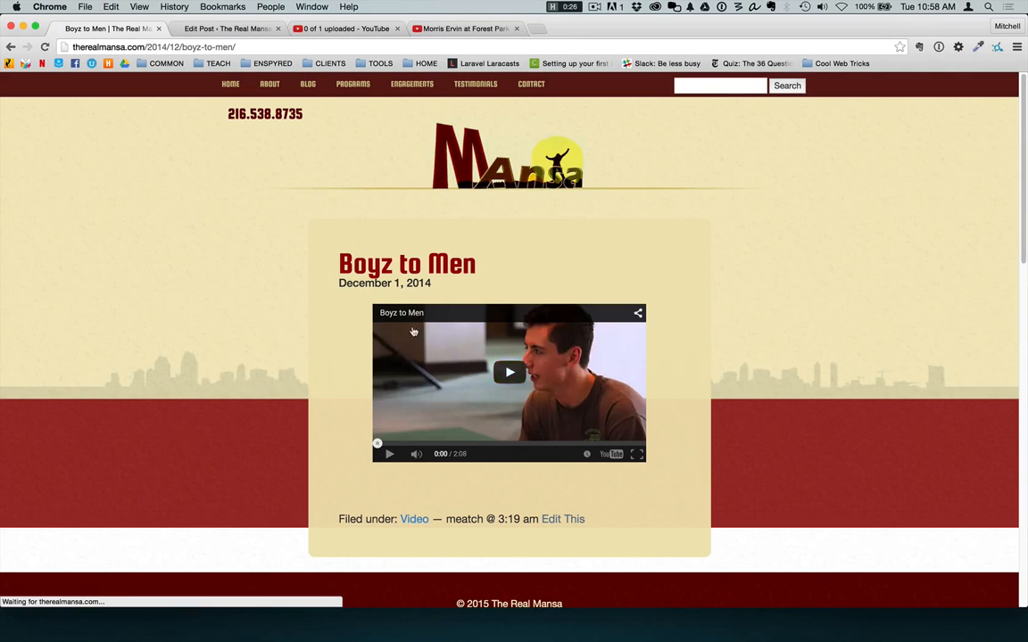
Enlarge the "Boyz to Men" video placeholder by about a third, update the post, and reload the live post to check the fit.
{"action": "left_click", "coordinate": [223, 28]}
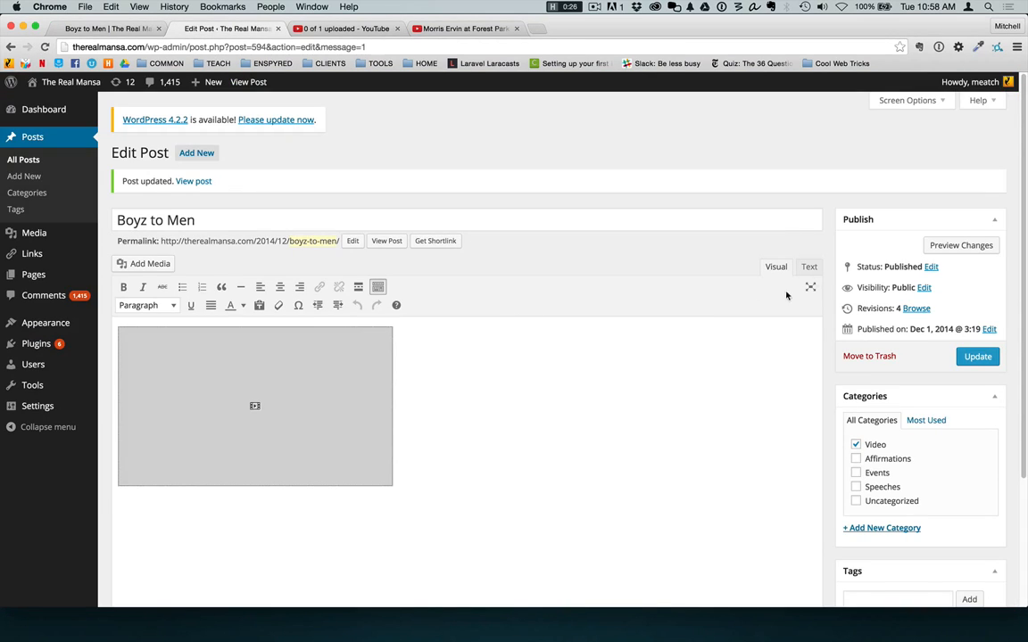
{"action": "left_click", "coordinate": [375, 431]}
{"action": "left_click_drag", "start_coordinate": [393, 487], "coordinate": [606, 543]}
{"action": "left_click", "coordinate": [977, 356]}
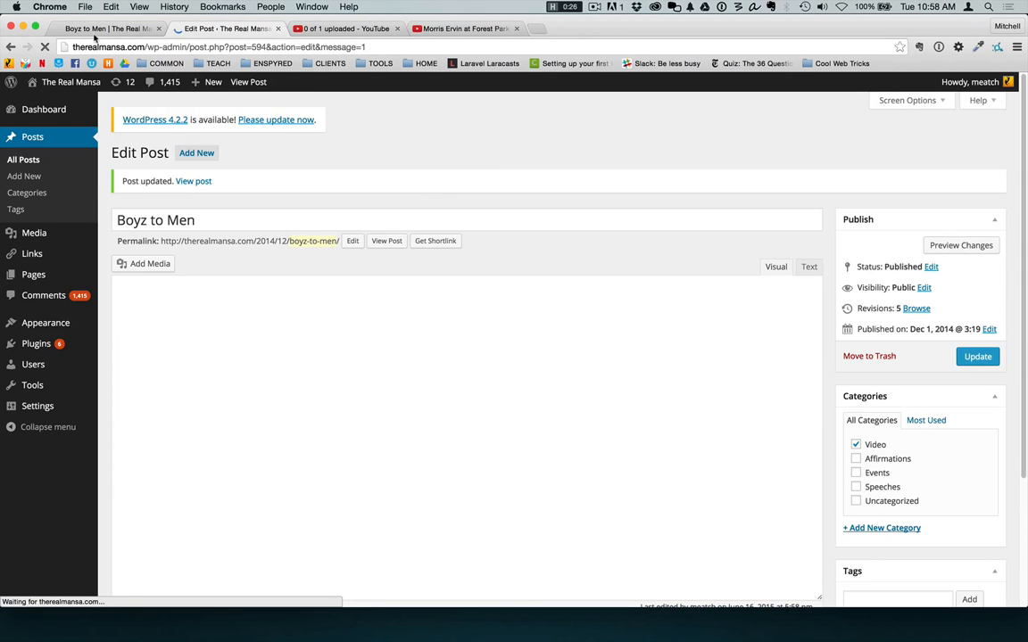
{"action": "left_click", "coordinate": [83, 30]}
{"action": "left_click", "coordinate": [45, 48]}
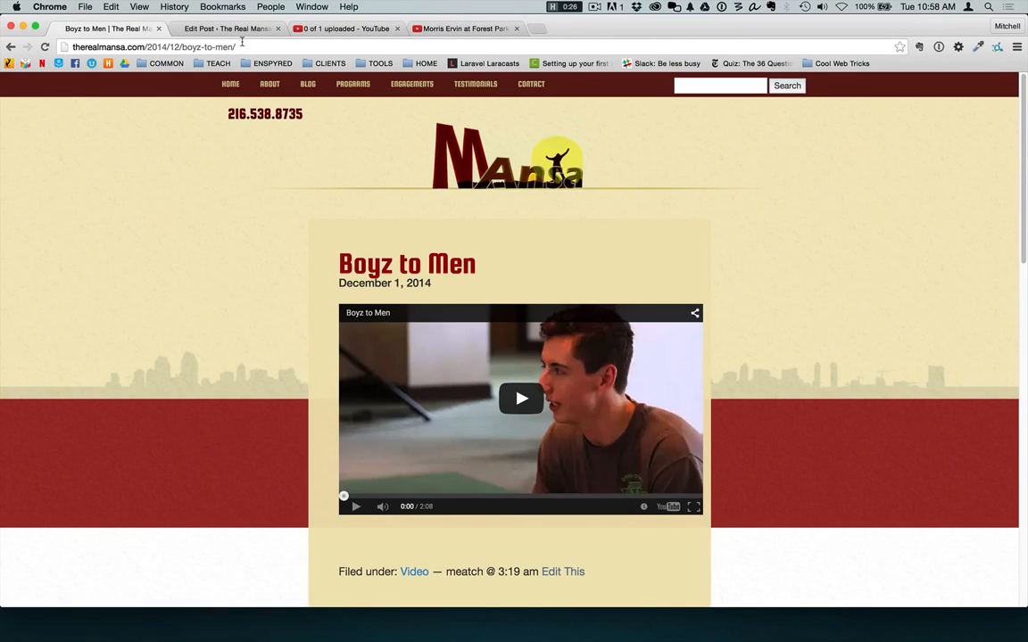
Shrink the "Boyz to Men" video placeholder by about a tenth and update the post.
{"action": "left_click", "coordinate": [230, 29]}
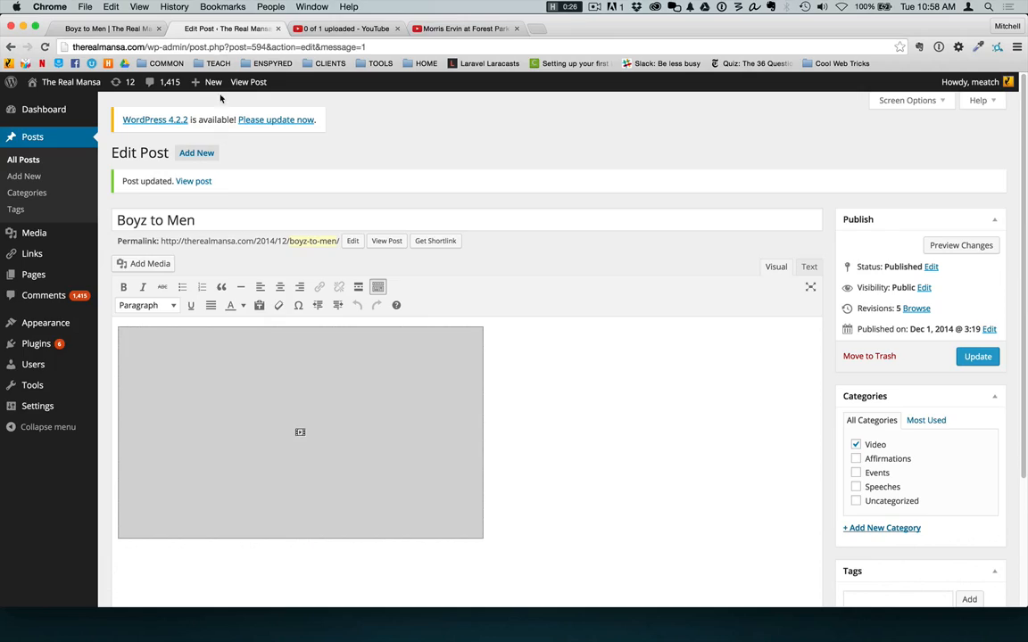
{"action": "left_click", "coordinate": [481, 537]}
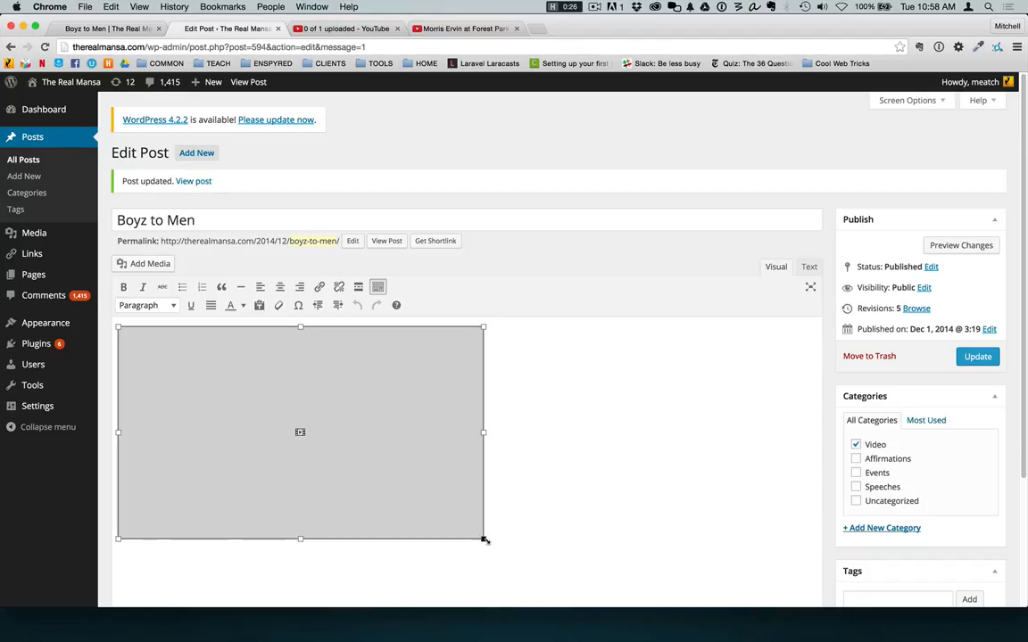
{"action": "left_click_drag", "start_coordinate": [485, 539], "coordinate": [443, 516]}
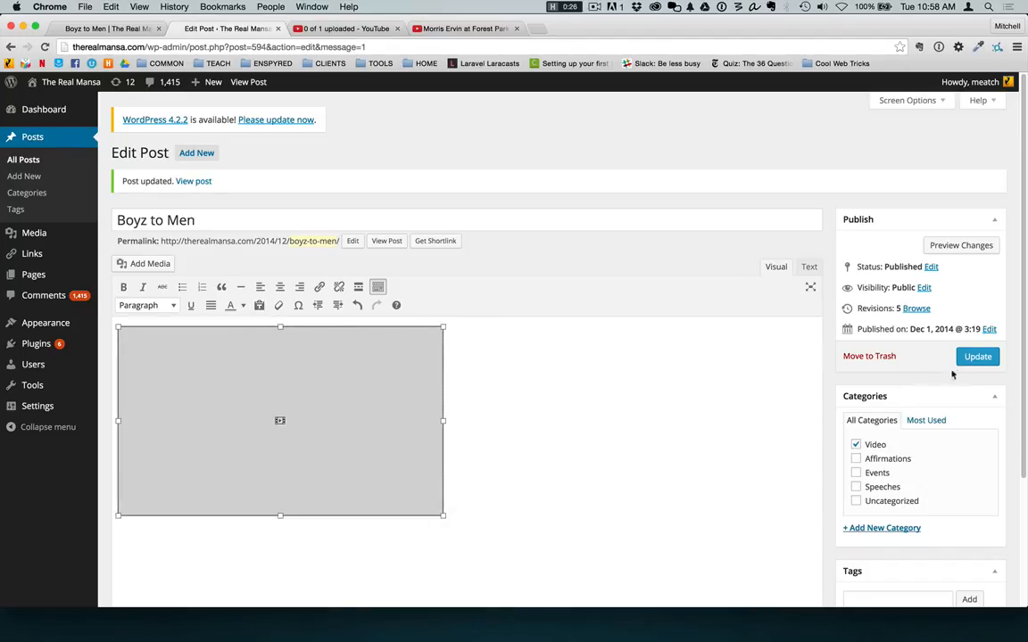
{"action": "left_click", "coordinate": [977, 356]}
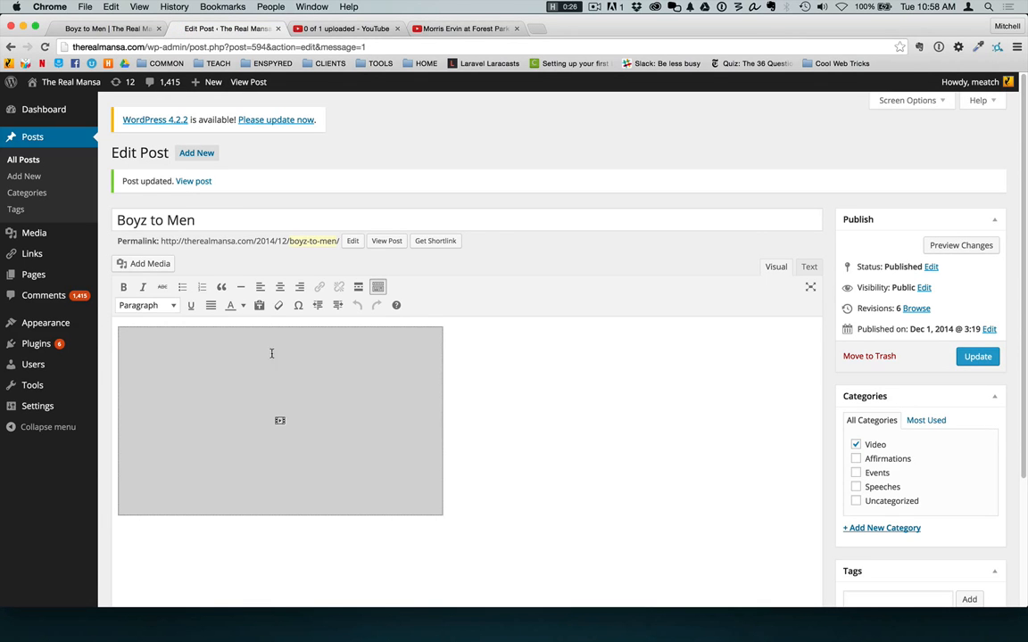
Reload the live "Boyz to Men" post to check the resized video's fit, and return to the post editor.
{"action": "left_click", "coordinate": [90, 30]}
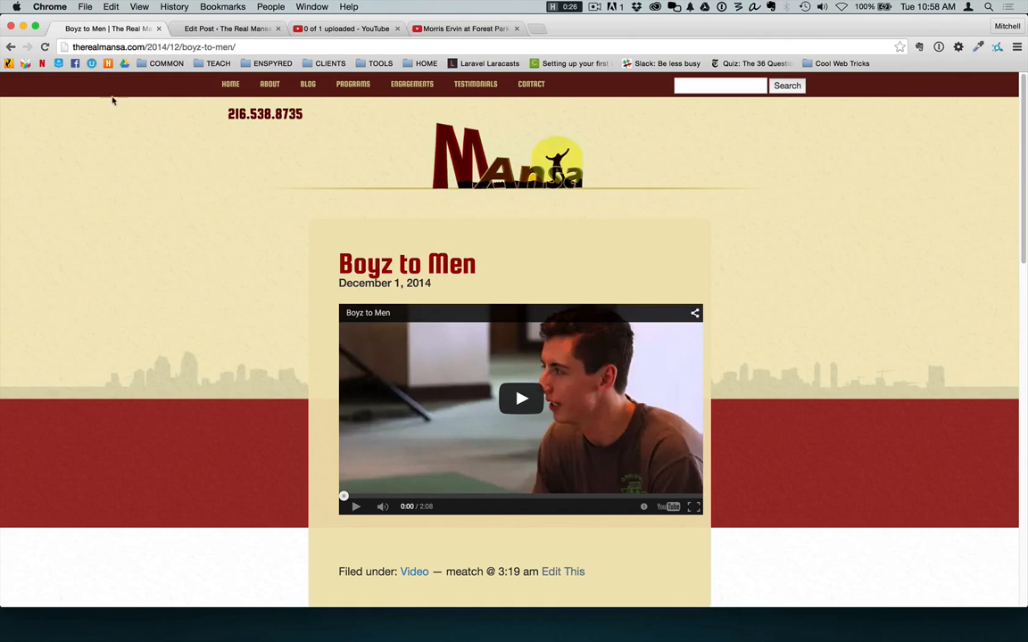
{"action": "left_click", "coordinate": [45, 47]}
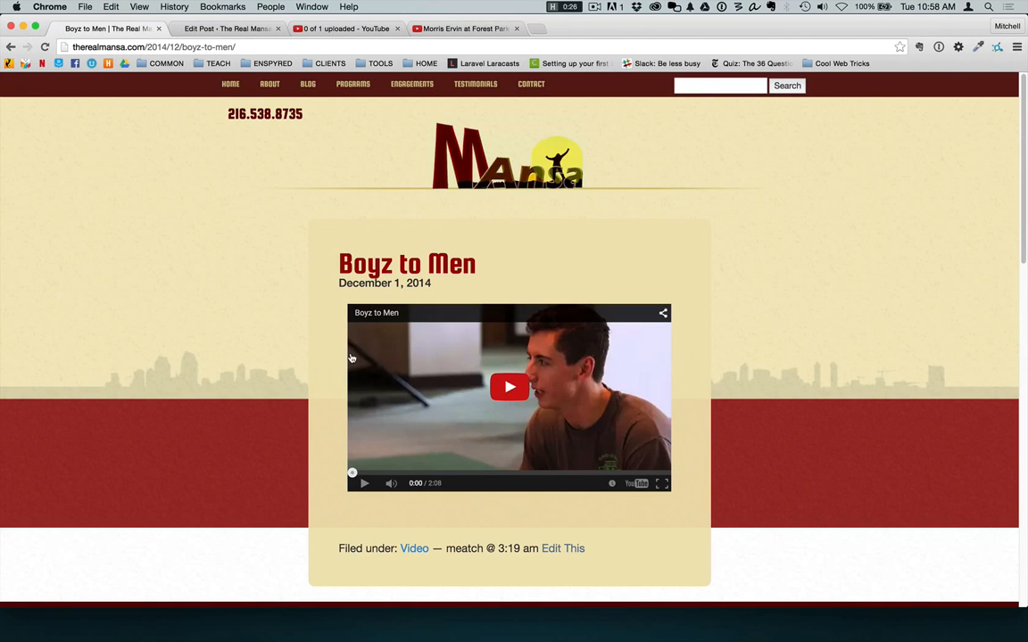
{"action": "left_click", "coordinate": [227, 28]}
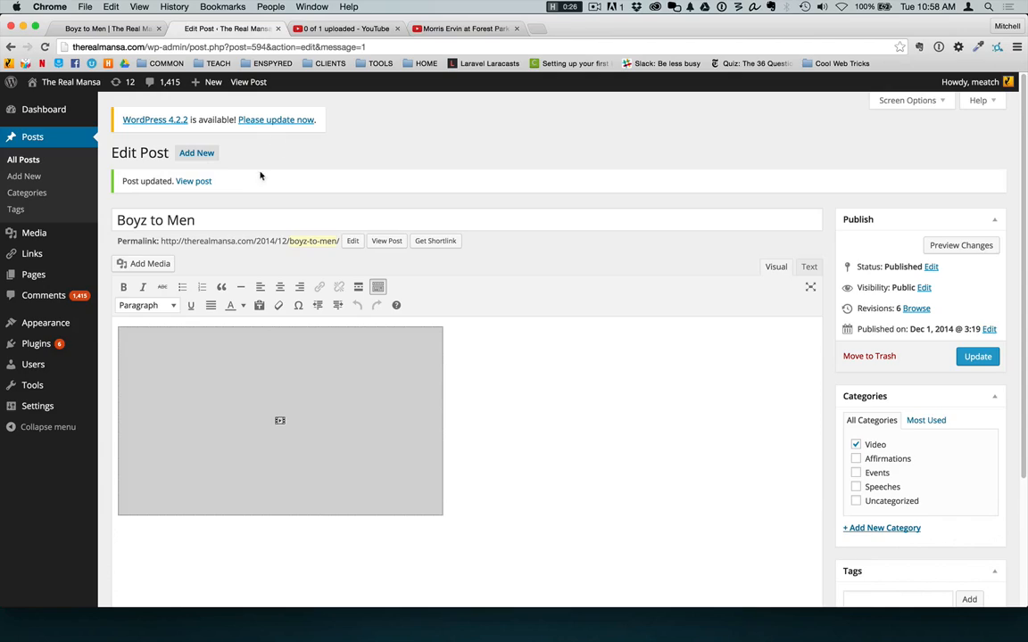
Upload the "Euclid Central - revised 6-7-15 in 480p" MP4 from the 2015.06.16 folder to YouTube as a public video and publish it.
{"action": "left_click", "coordinate": [344, 28]}
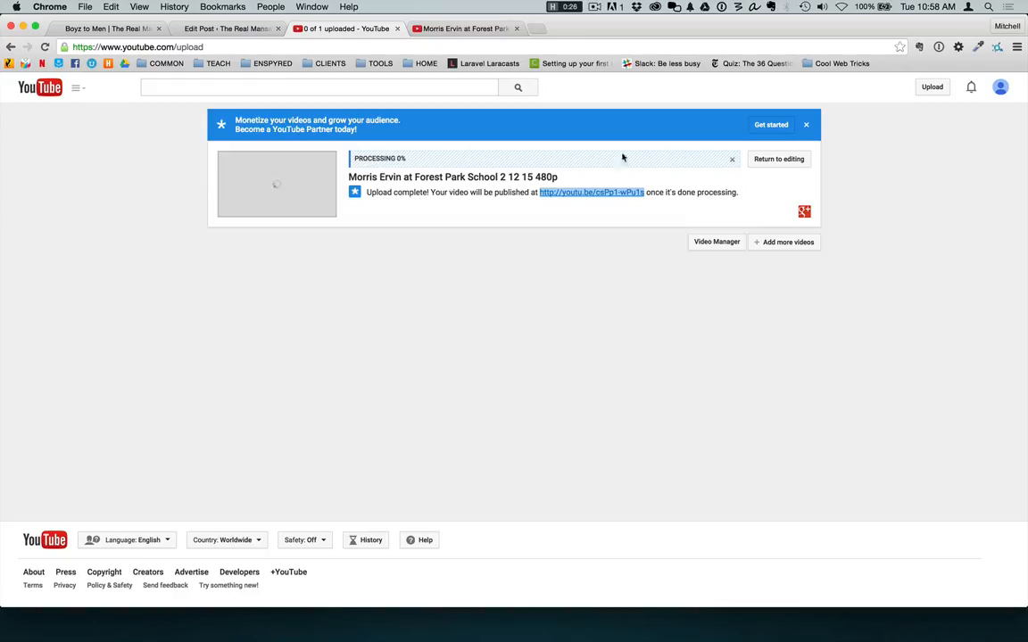
{"action": "left_click", "coordinate": [28, 84]}
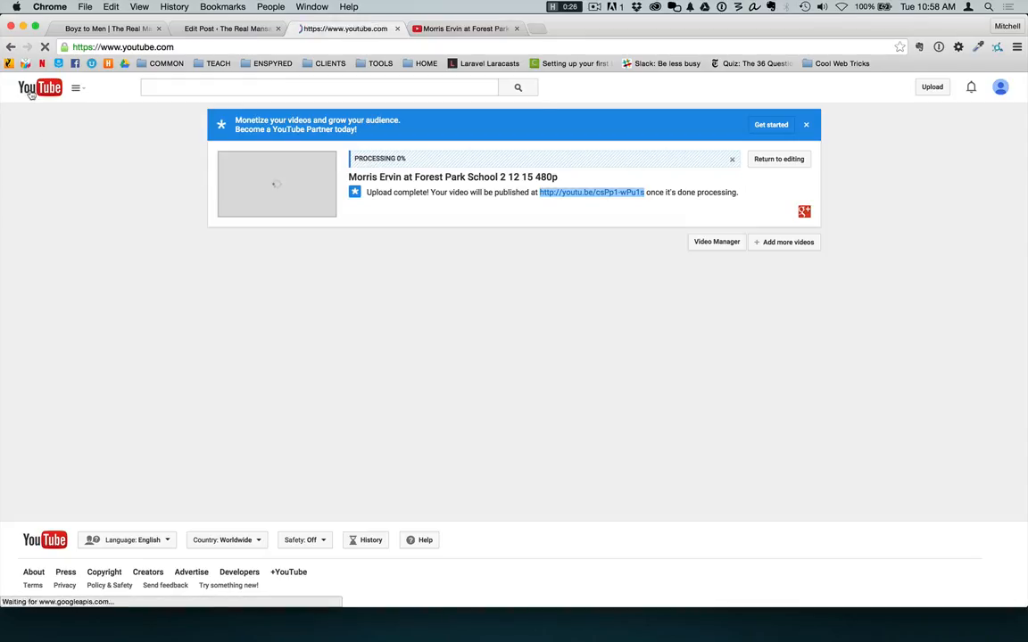
{"action": "left_click", "coordinate": [926, 87]}
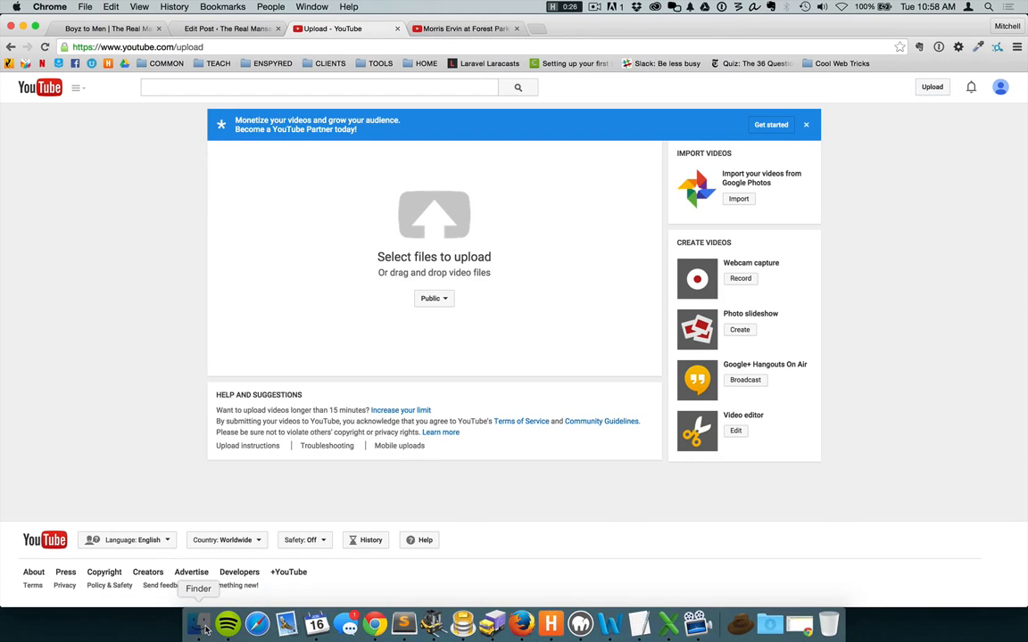
{"action": "left_click", "coordinate": [207, 617]}
{"action": "left_click", "coordinate": [739, 332]}
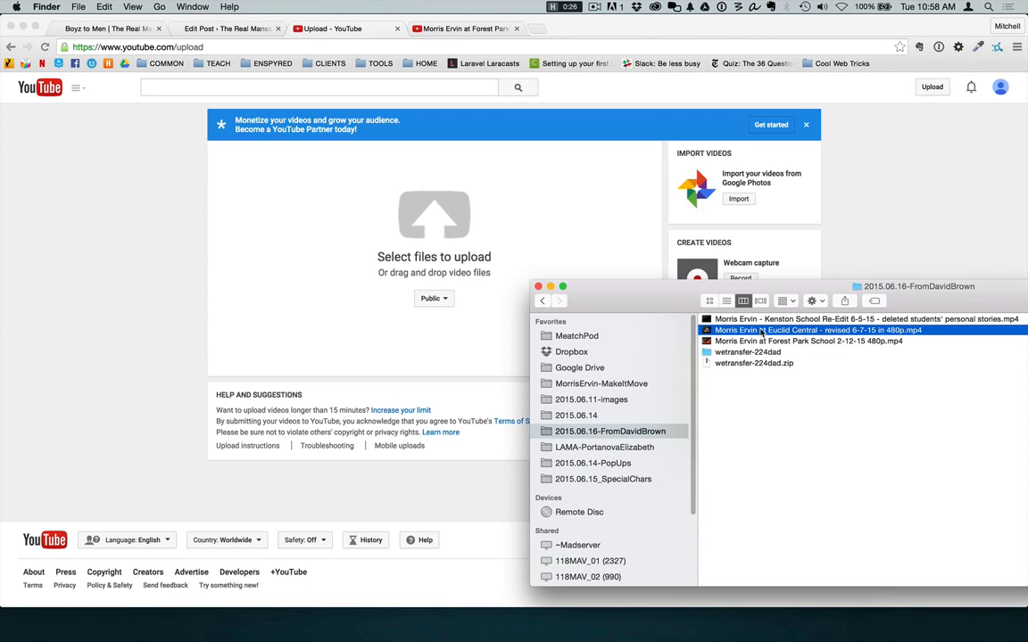
{"action": "left_click_drag", "start_coordinate": [761, 332], "coordinate": [432, 304]}
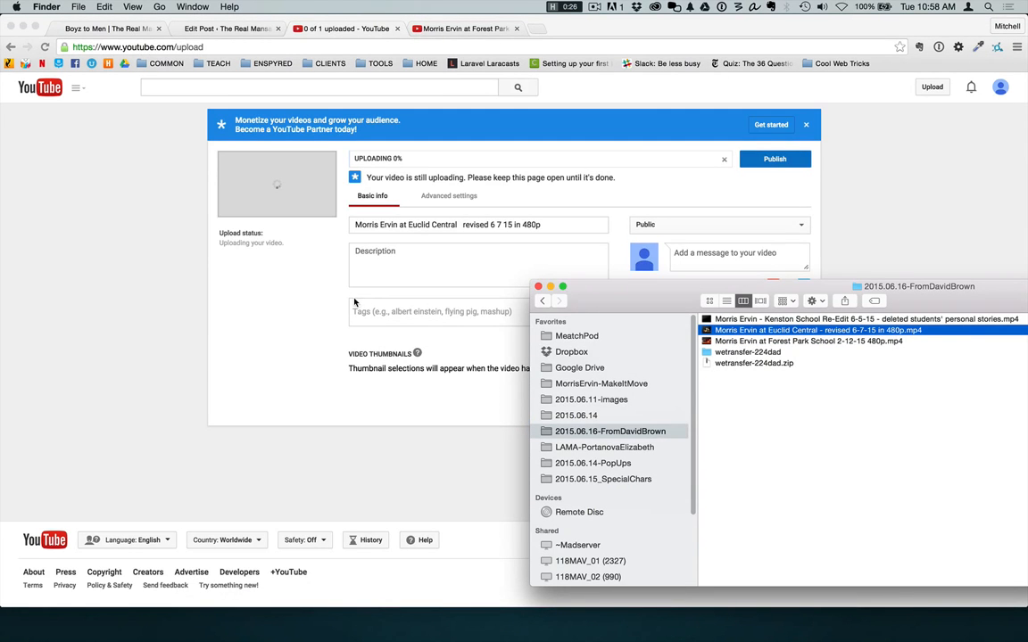
{"action": "left_click", "coordinate": [353, 251]}
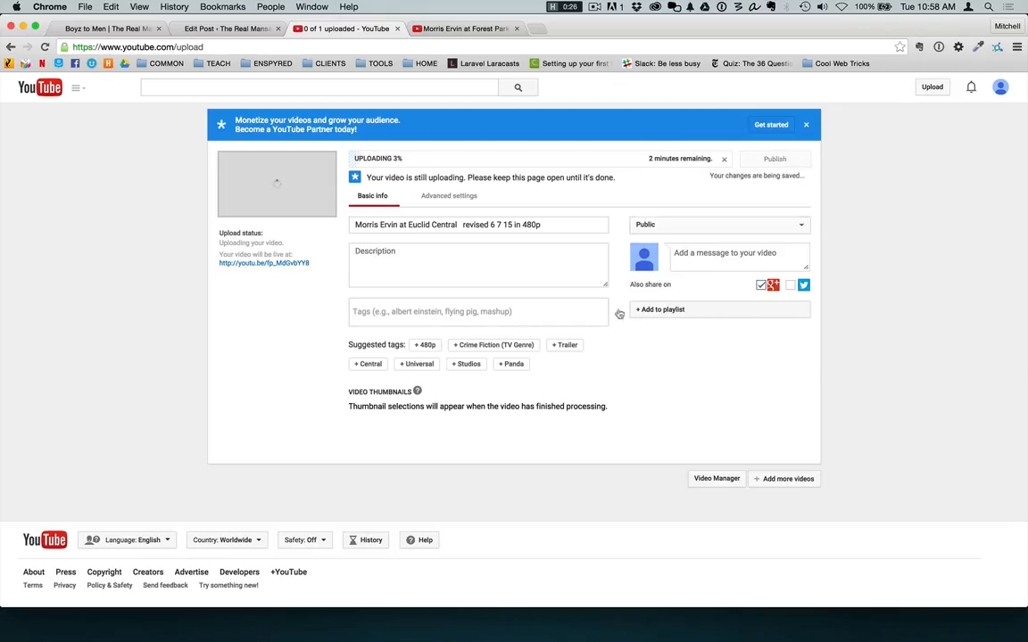
{"action": "key", "text": "super+Tab"}
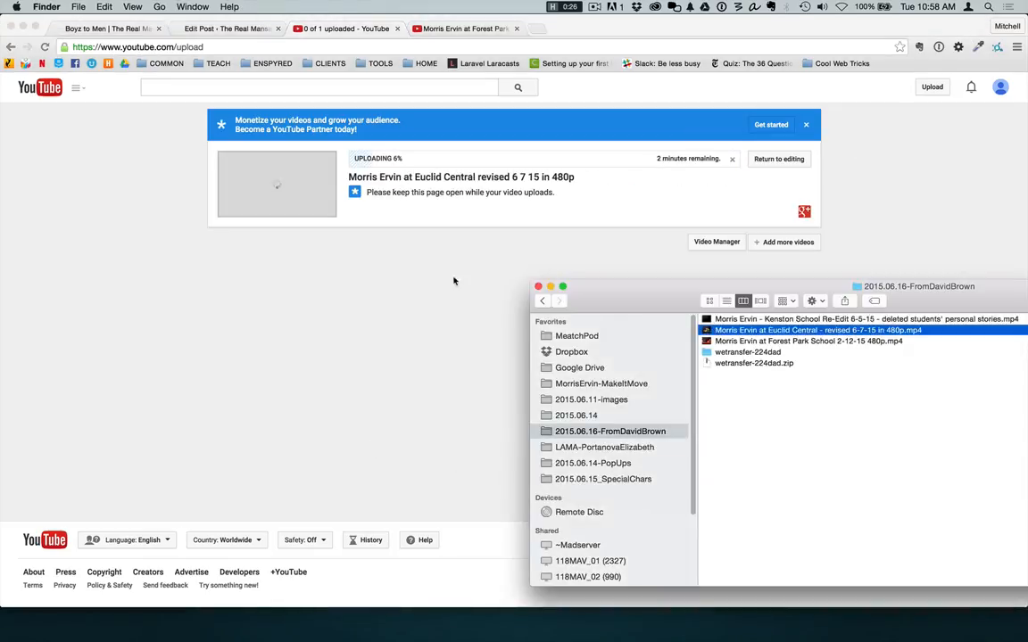
{"action": "left_click", "coordinate": [453, 281]}
{"action": "left_click", "coordinate": [933, 86]}
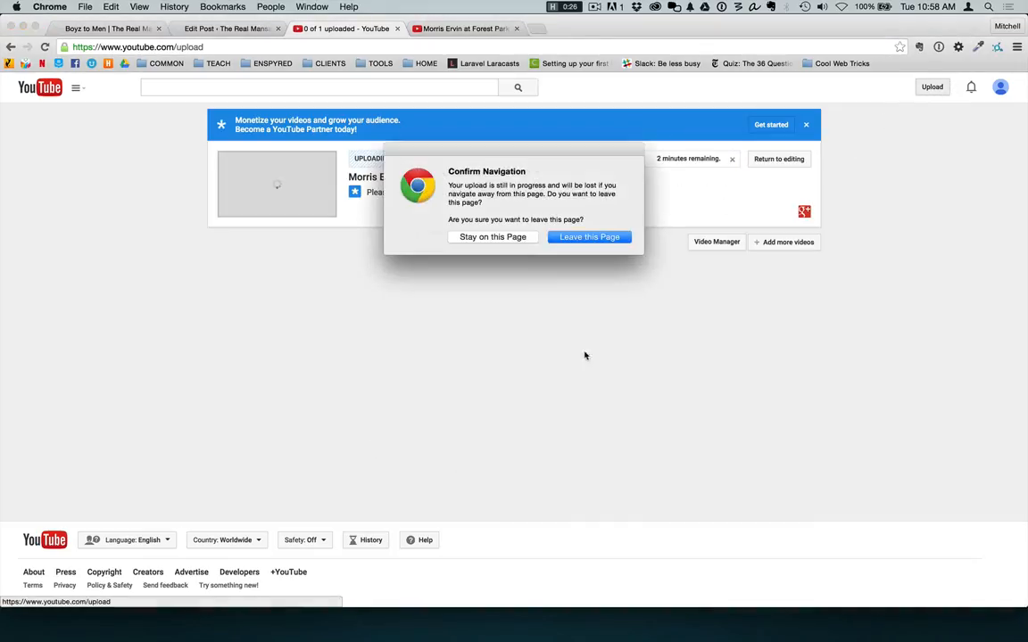
{"action": "left_click", "coordinate": [495, 237]}
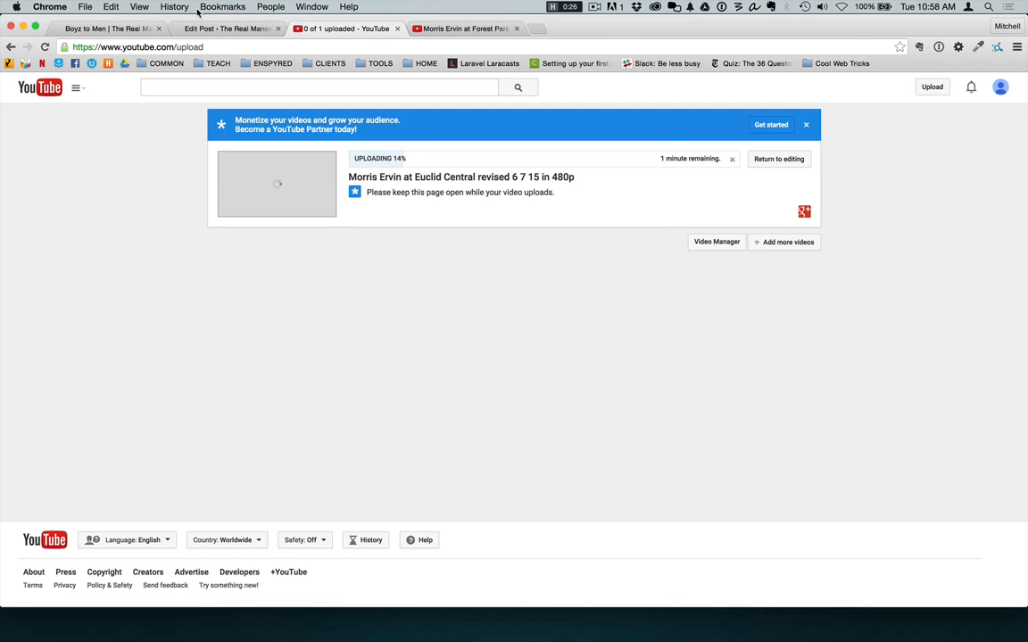
{"action": "left_click", "coordinate": [209, 28]}
{"action": "left_click", "coordinate": [317, 29]}
{"action": "left_click", "coordinate": [463, 30]}
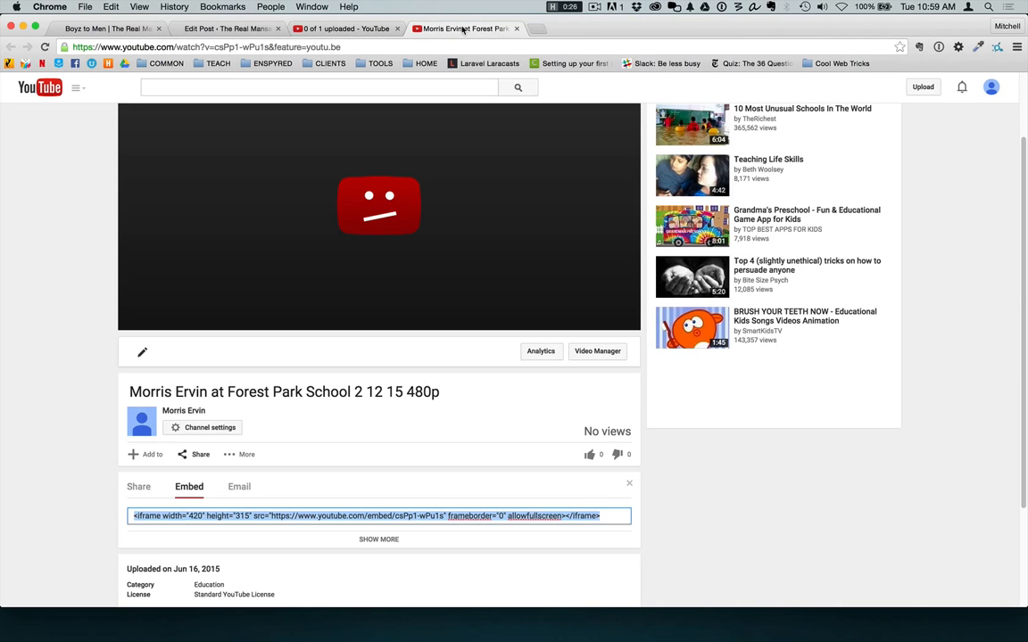
{"action": "left_click", "coordinate": [356, 28]}
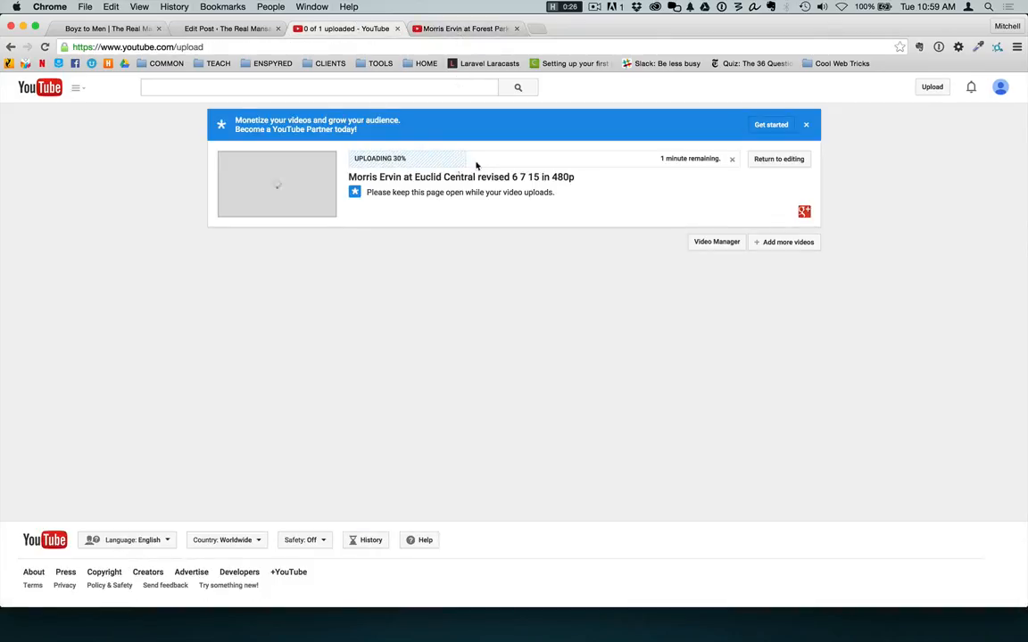
Open a second YouTube upload page in a new tab, upload the "Kenston School Re-Edit 6-5-15" MP4 as public, and publish it.
{"action": "left_click", "coordinate": [931, 86], "text": "super"}
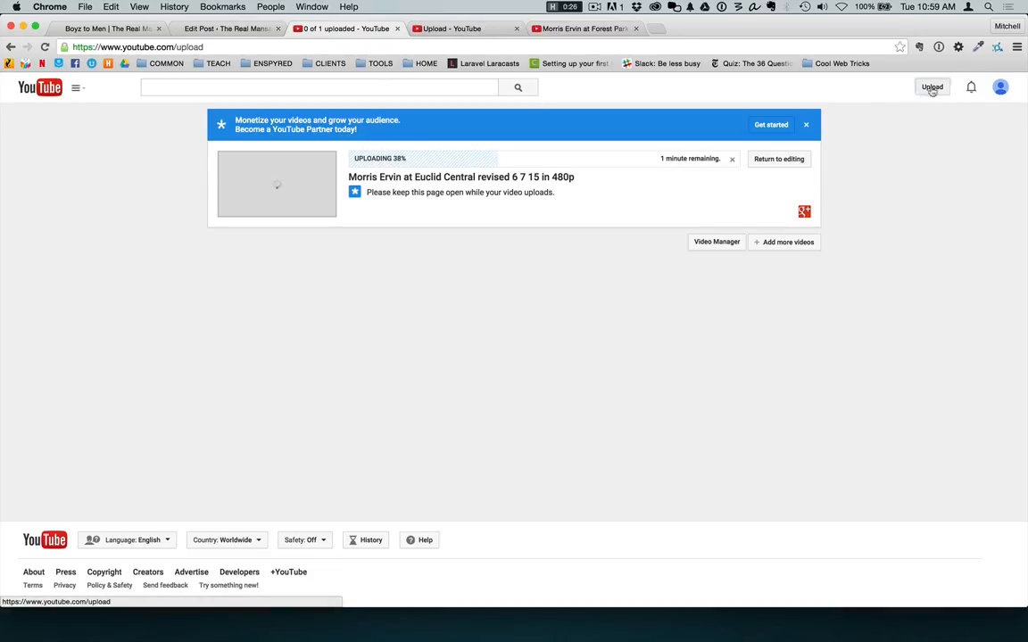
{"action": "left_click", "coordinate": [448, 28]}
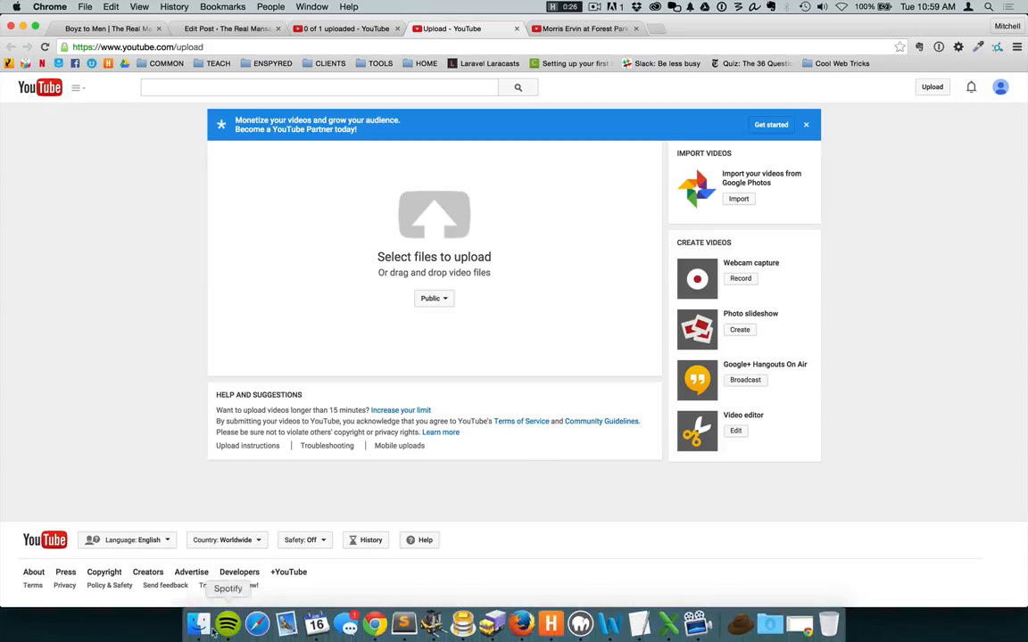
{"action": "left_click", "coordinate": [227, 622]}
{"action": "left_click", "coordinate": [720, 321]}
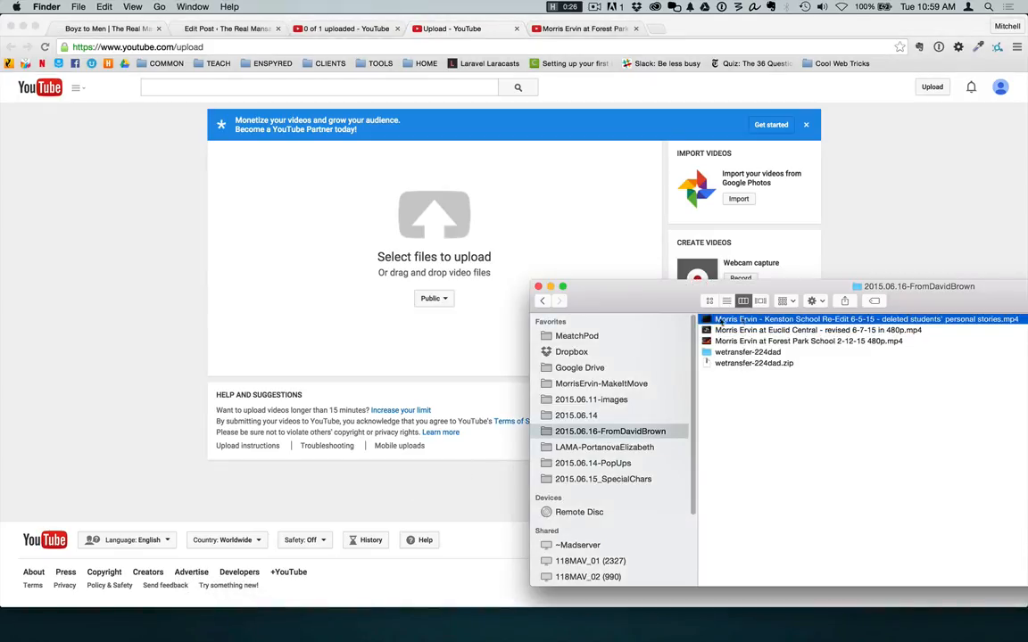
{"action": "left_click_drag", "start_coordinate": [592, 280], "coordinate": [367, 229]}
{"action": "left_click", "coordinate": [486, 413]}
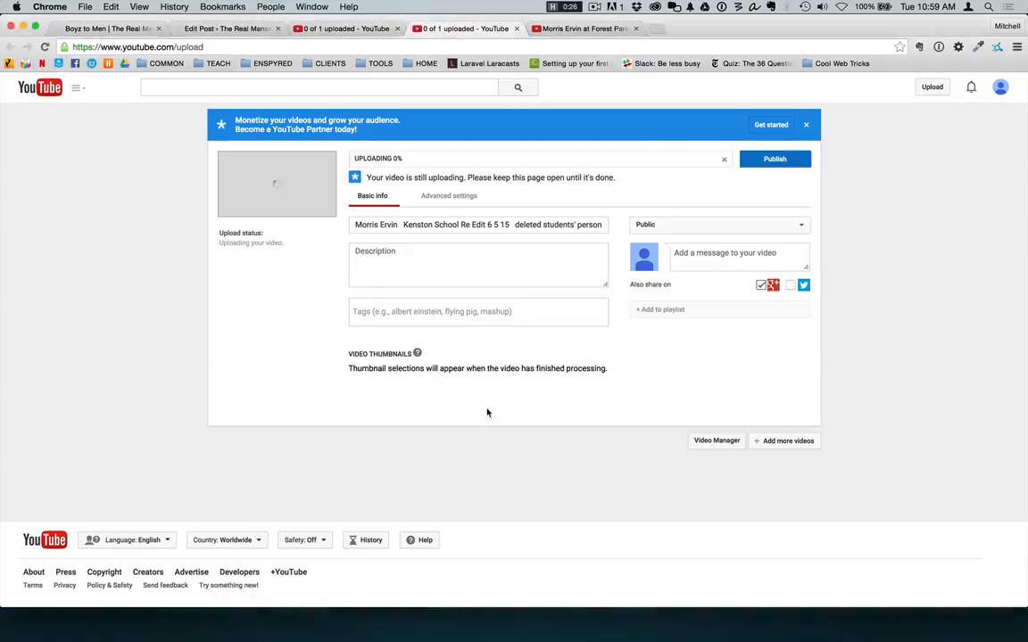
{"action": "left_click", "coordinate": [759, 159]}
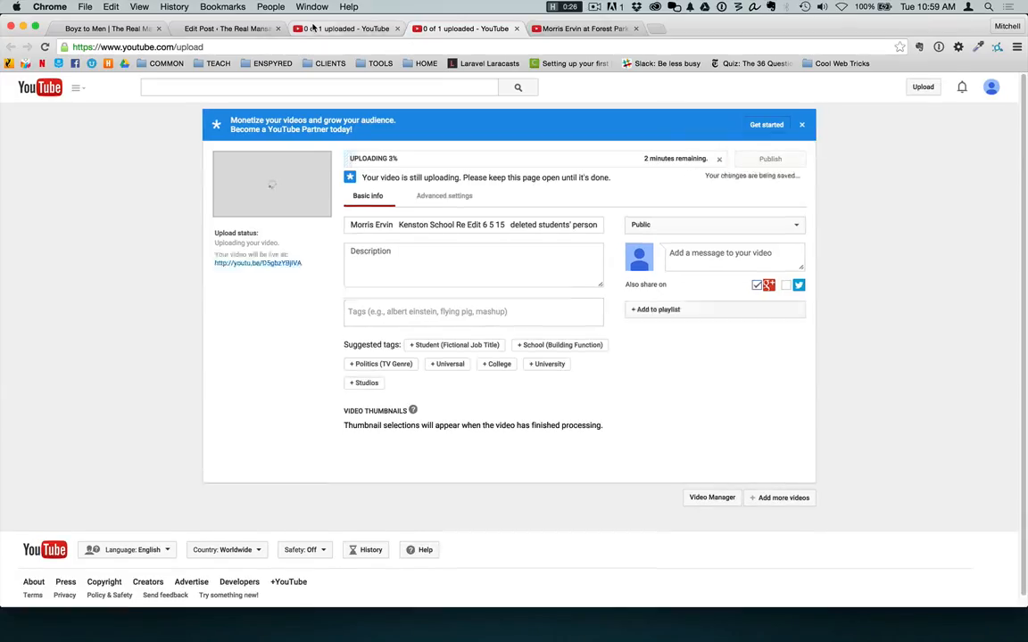
{"action": "key", "text": "ctrl+shift+Tab"}
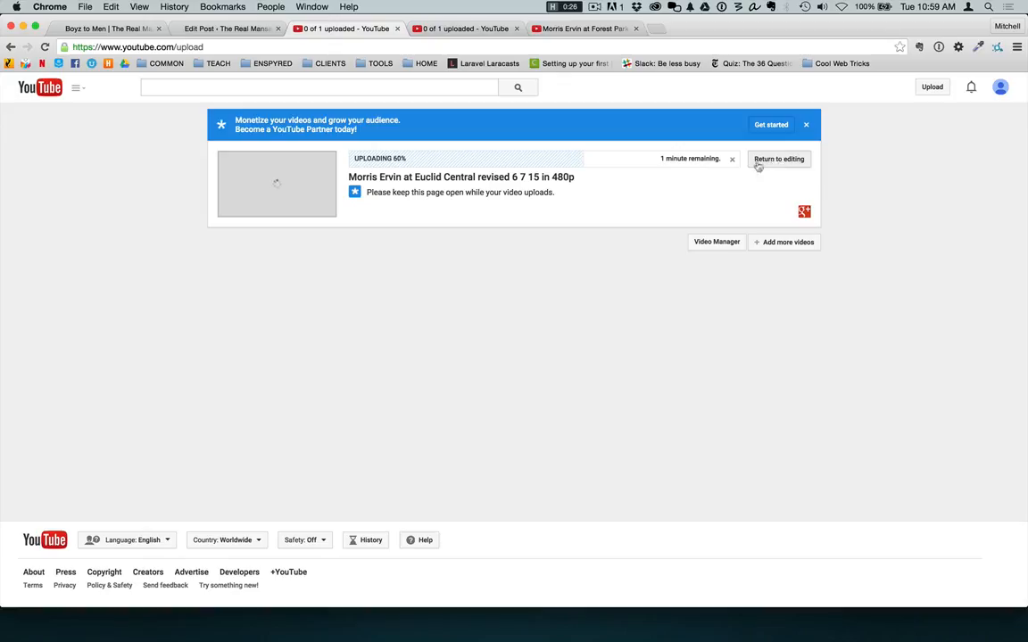
{"action": "left_click", "coordinate": [445, 29]}
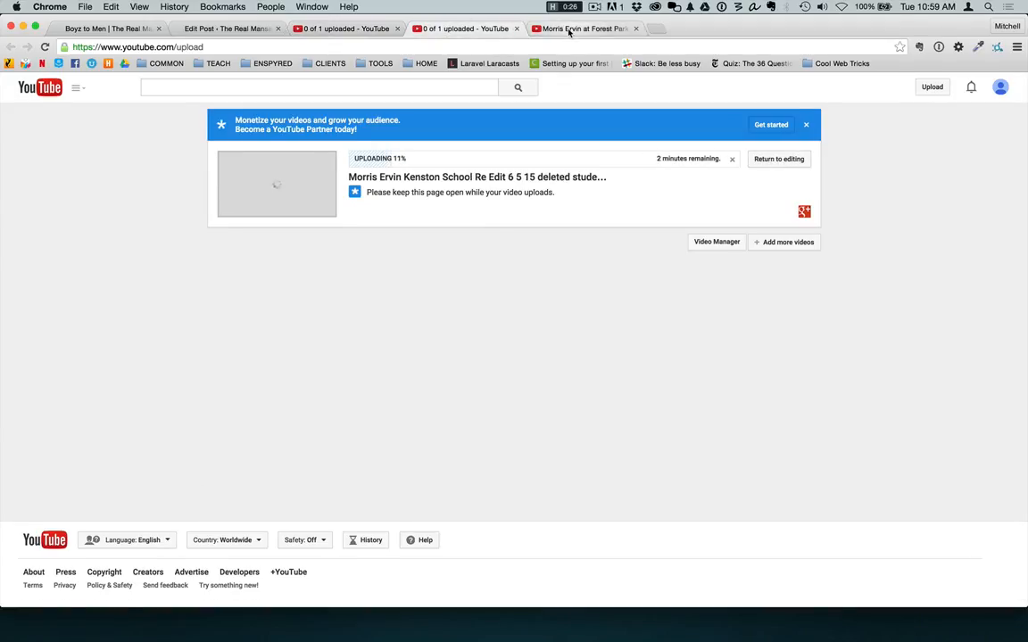
Open the Euclid Central video's watch page in a new tab from its upload details and display its iframe embed code.
{"action": "left_click", "coordinate": [366, 28]}
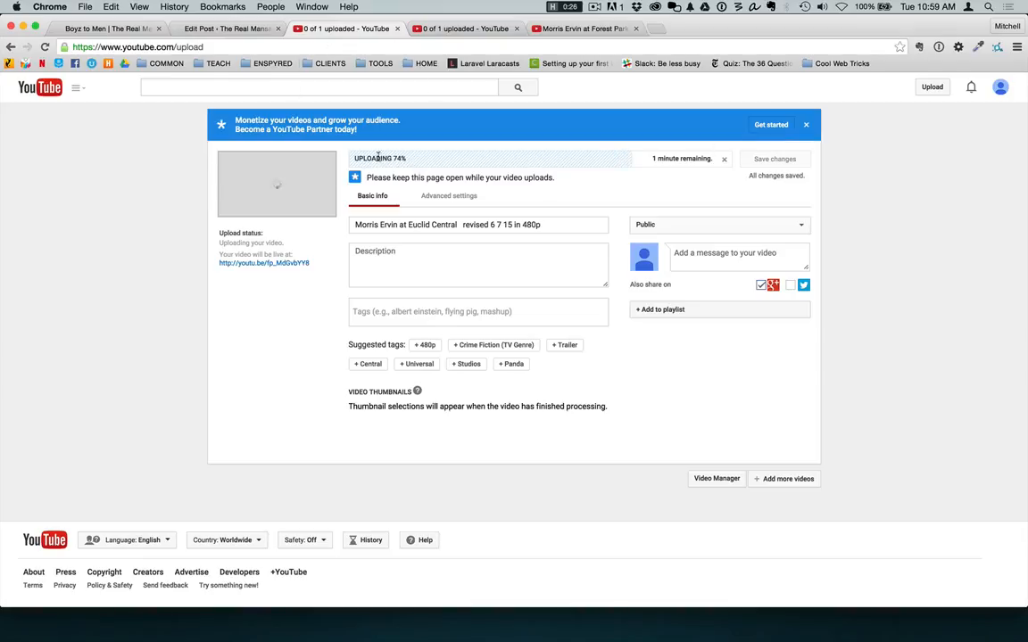
{"action": "right_click", "coordinate": [262, 265]}
{"action": "left_click", "coordinate": [295, 271]}
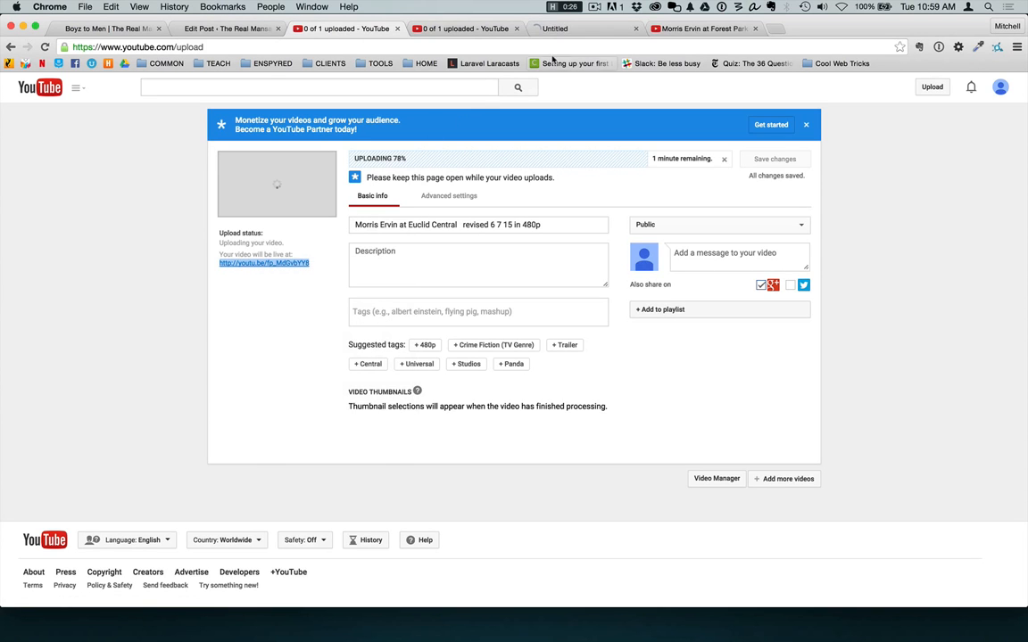
{"action": "left_click", "coordinate": [563, 33]}
{"action": "scroll", "coordinate": [98, 472], "scroll_direction": "down", "scroll_amount": 2}
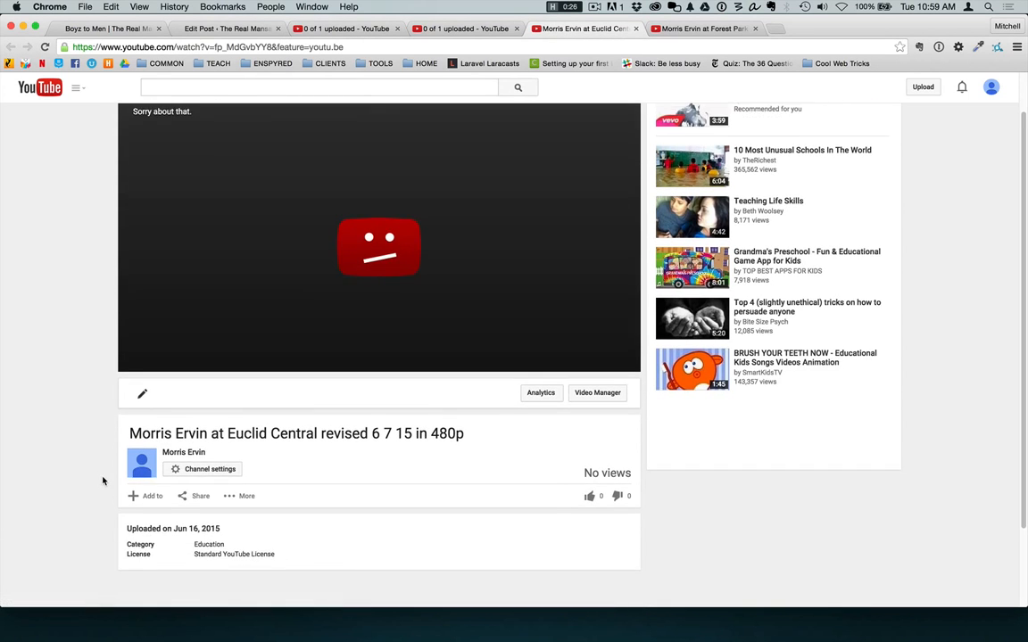
{"action": "left_click", "coordinate": [198, 481]}
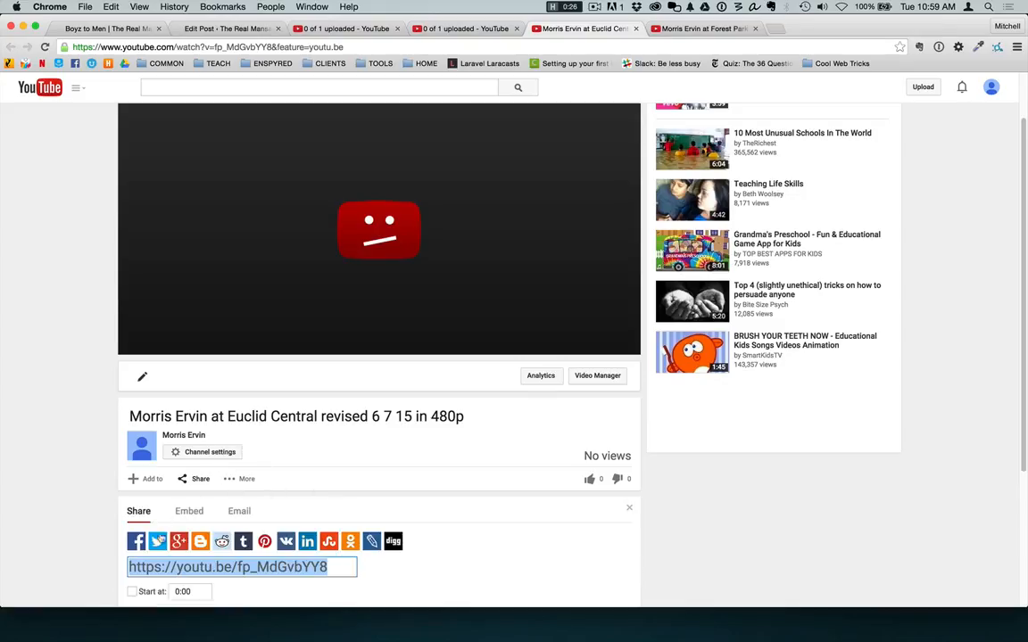
{"action": "left_click", "coordinate": [189, 512]}
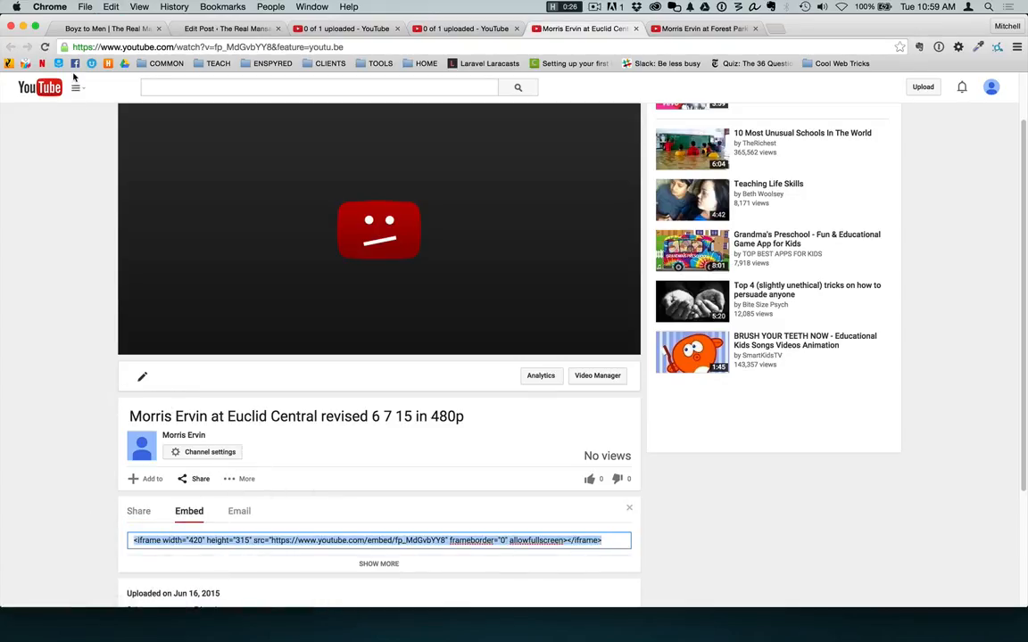
Review the live "Boyz to Men" post alongside its WordPress editor.
{"action": "left_click", "coordinate": [107, 29]}
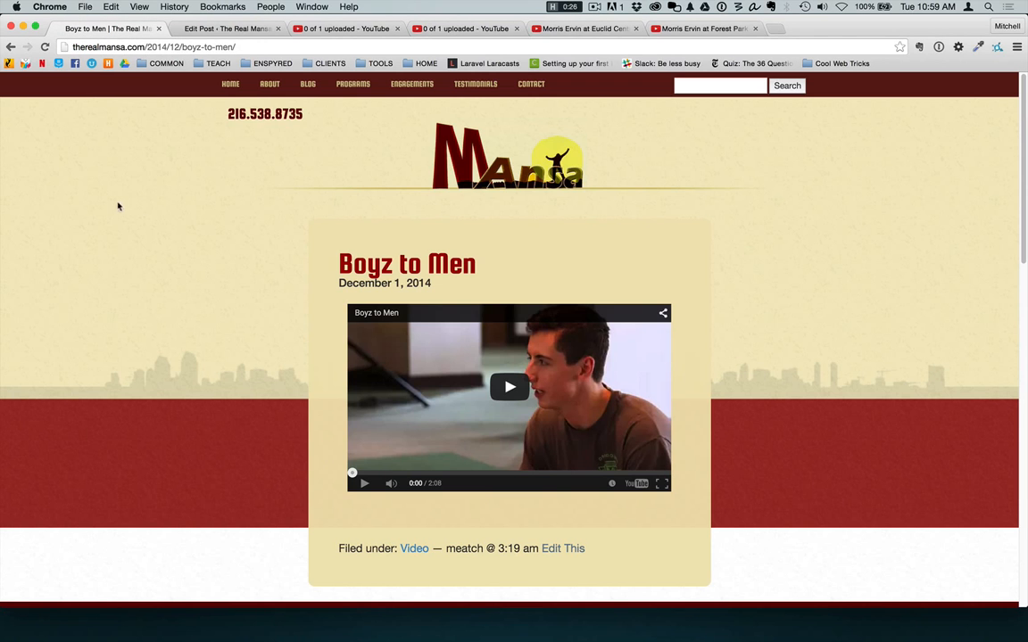
{"action": "left_click", "coordinate": [223, 28]}
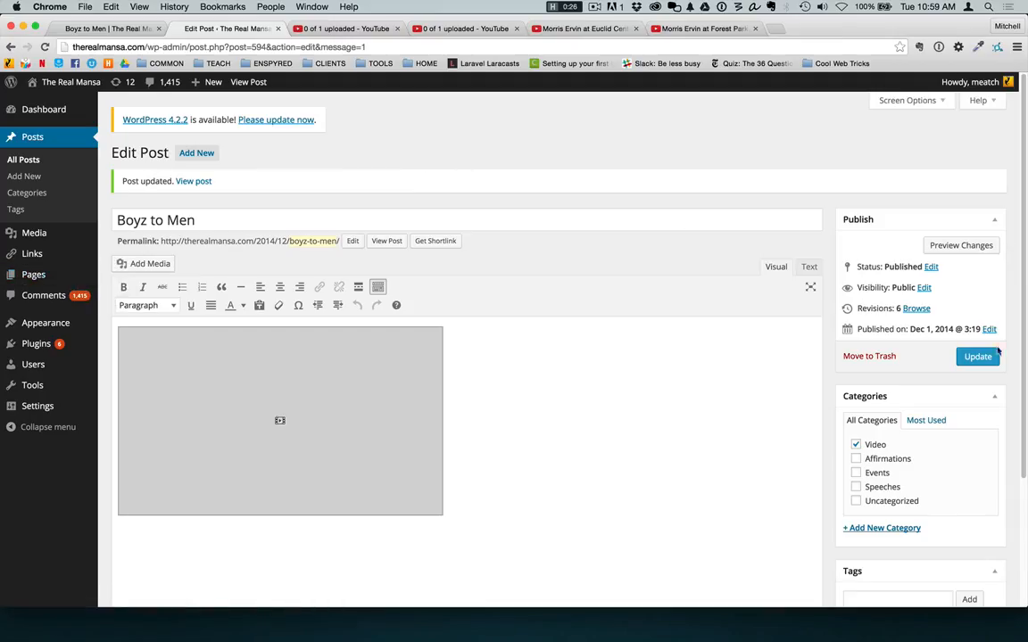
{"action": "left_click", "coordinate": [107, 29]}
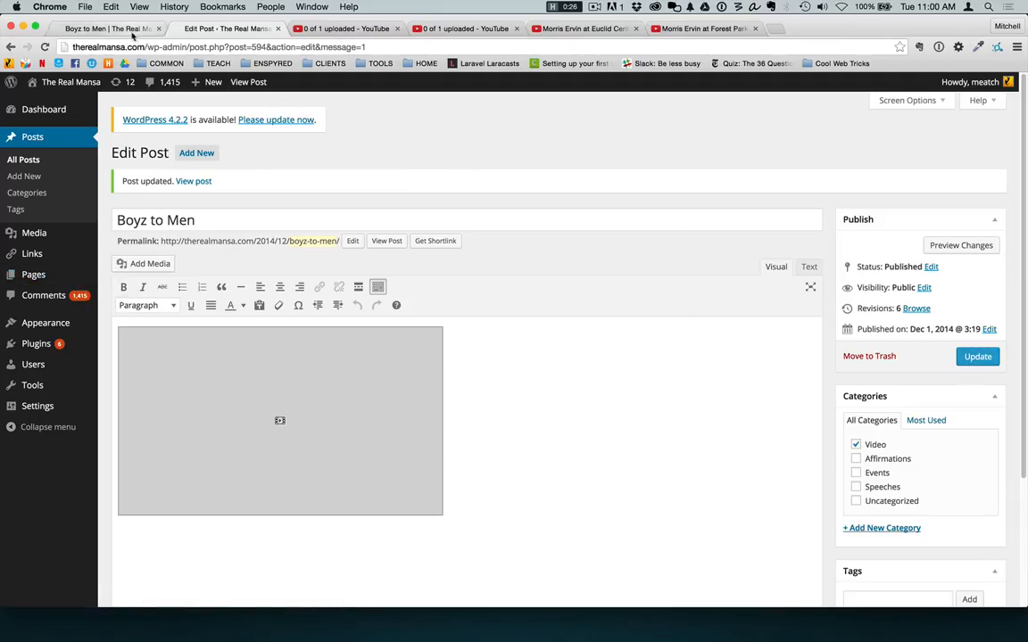